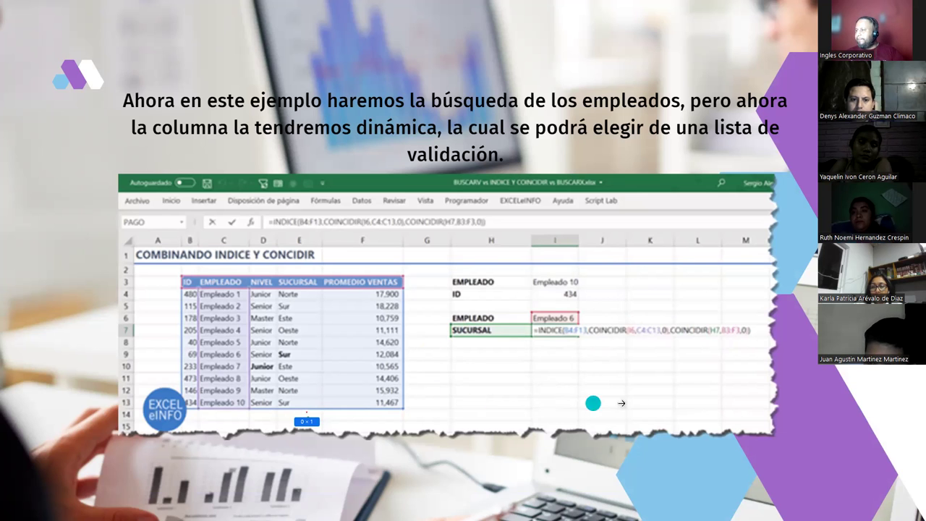
Switch from the presentation to Excel and look through the full list of recent workbooks for the exercise file
{"action": "left_click", "coordinate": [788, 367]}
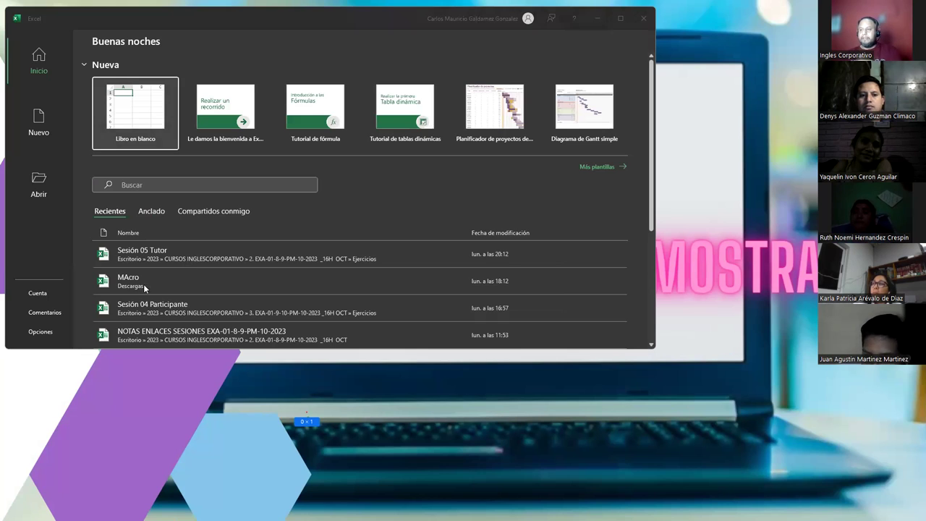
{"action": "scroll", "coordinate": [204, 273], "scroll_direction": "down", "scroll_amount": 3}
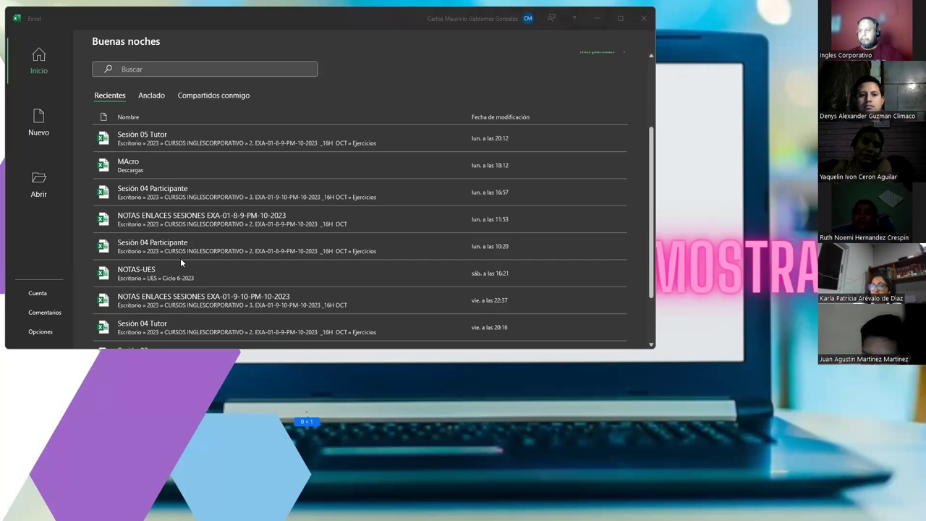
{"action": "scroll", "coordinate": [180, 258], "scroll_direction": "down", "scroll_amount": 2}
{"action": "scroll", "coordinate": [191, 277], "scroll_direction": "up", "scroll_amount": 5}
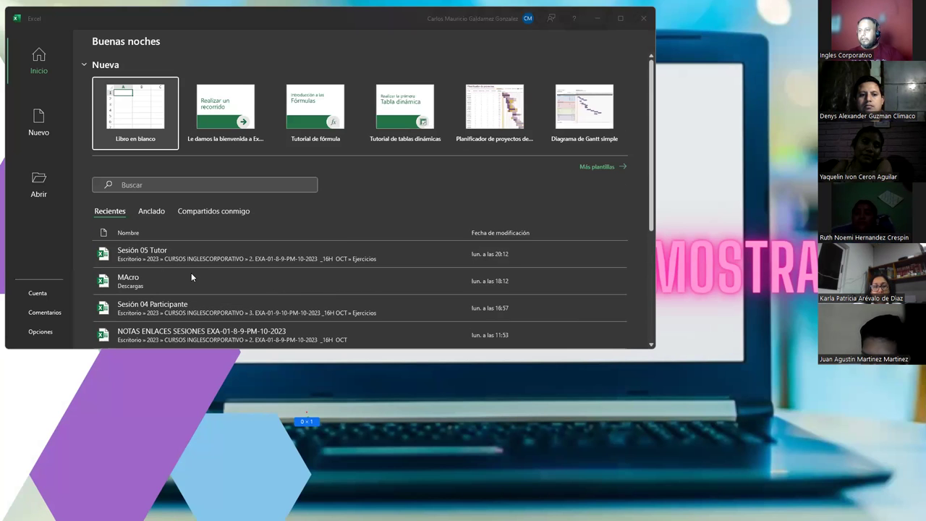
{"action": "left_click", "coordinate": [620, 18]}
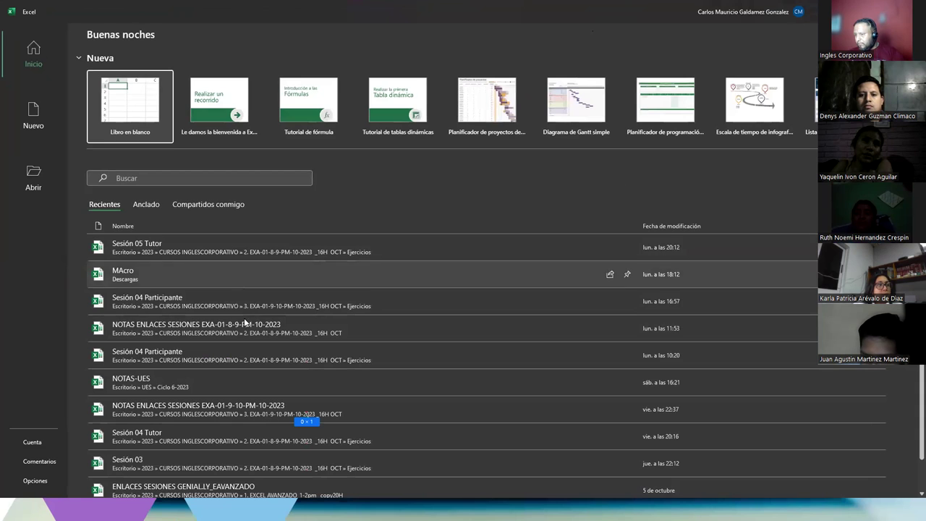
{"action": "scroll", "coordinate": [258, 341], "scroll_direction": "down", "scroll_amount": 1}
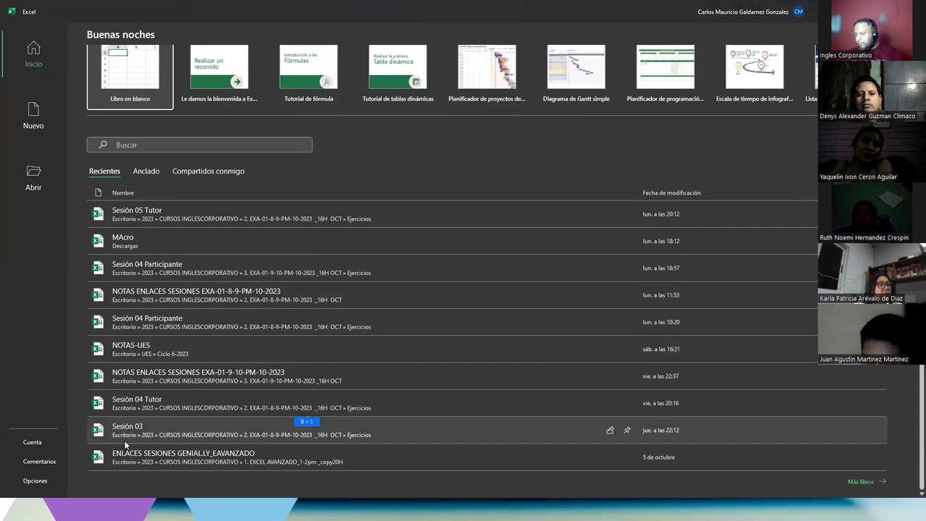
{"action": "left_click", "coordinate": [862, 481]}
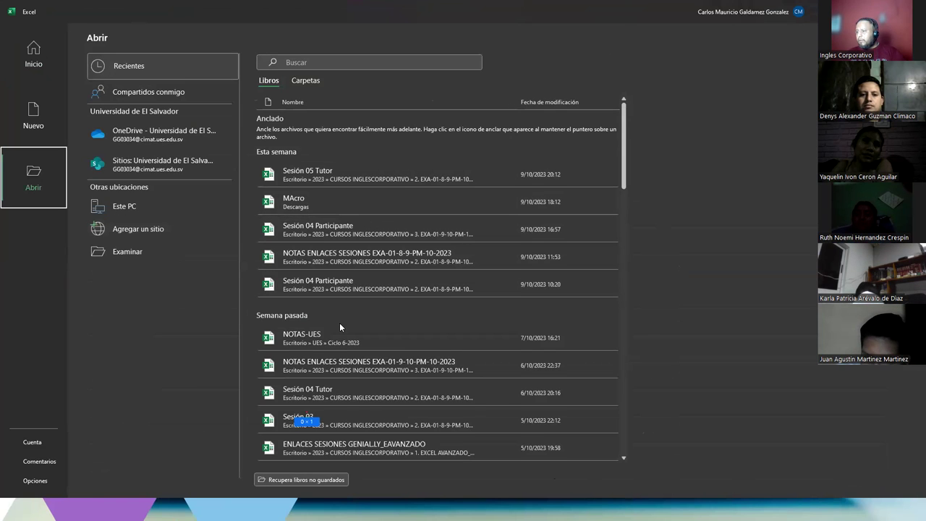
{"action": "scroll", "coordinate": [339, 322], "scroll_direction": "down", "scroll_amount": 3}
{"action": "scroll", "coordinate": [339, 330], "scroll_direction": "down", "scroll_amount": 6}
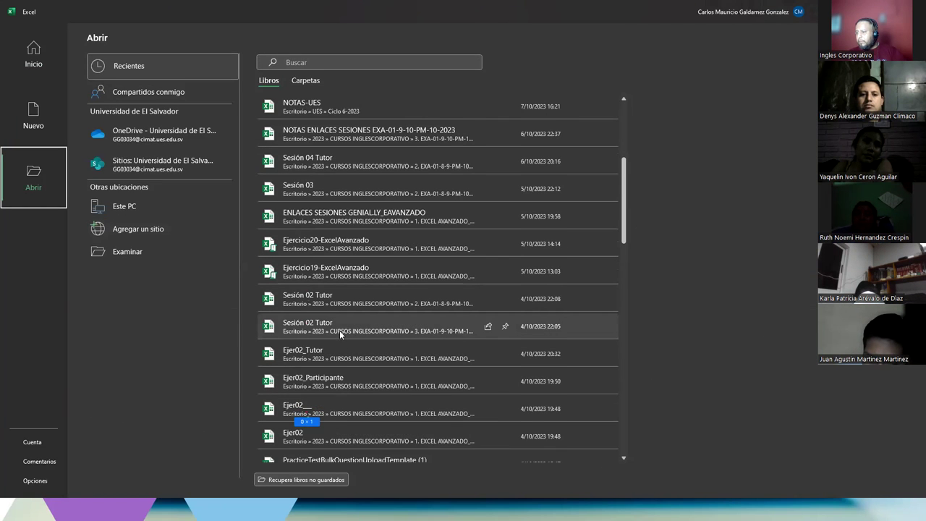
{"action": "scroll", "coordinate": [339, 332], "scroll_direction": "down", "scroll_amount": 3}
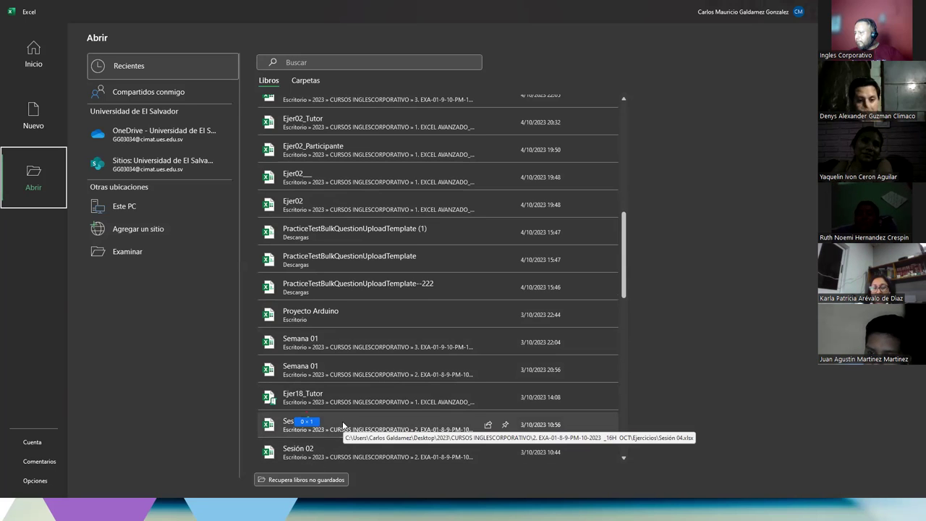
Open the workbook Semana 2 from Escritorio > 2023 > CURSOS INGLESCORPORATIVO > 2. EXA-01-8-9-PM-10-2023 _16H OCT > Ejercicios
{"action": "left_click", "coordinate": [126, 252]}
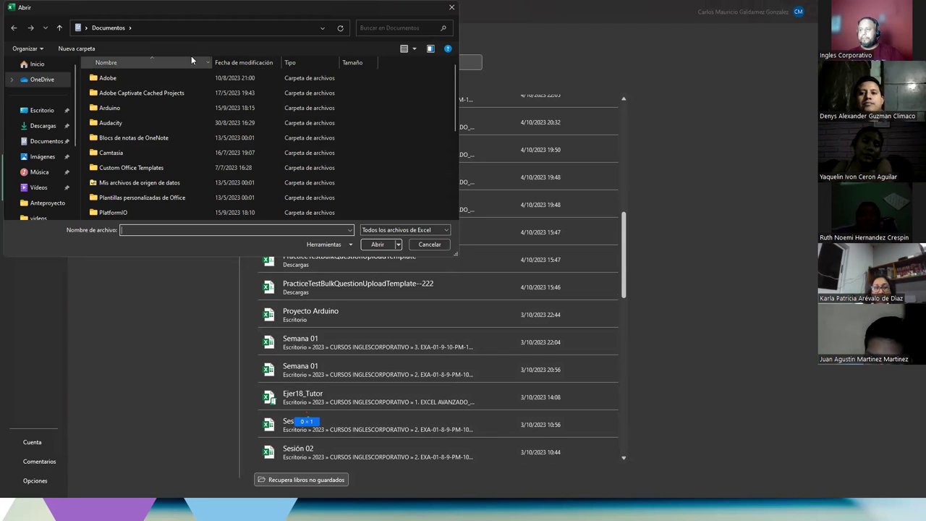
{"action": "left_click", "coordinate": [47, 110]}
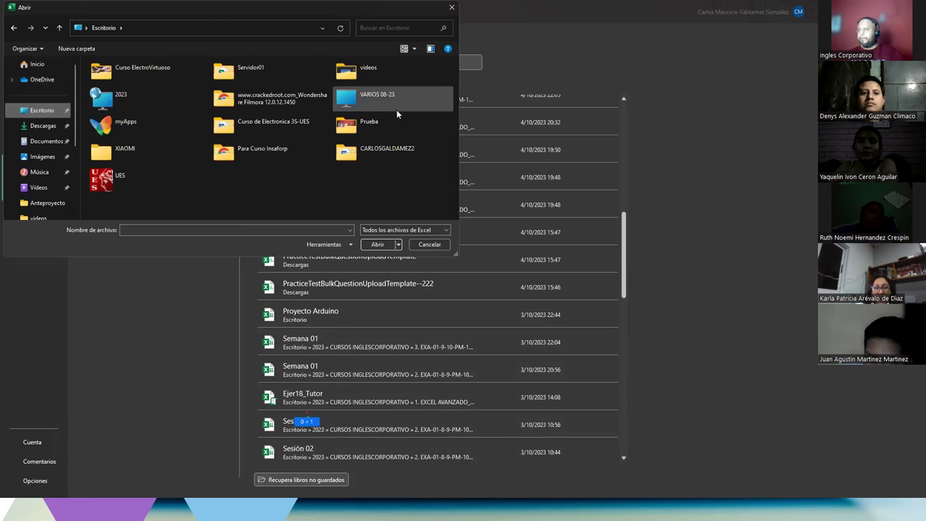
{"action": "double_click", "coordinate": [133, 102]}
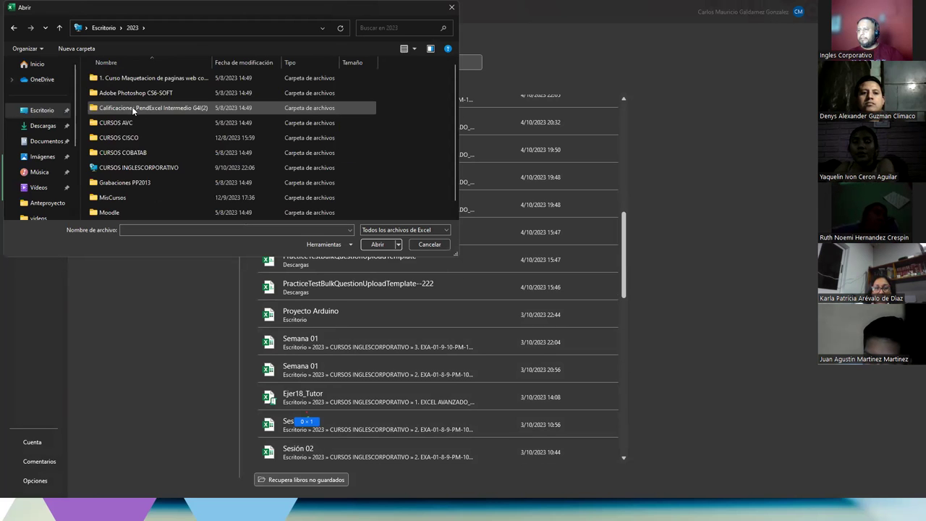
{"action": "double_click", "coordinate": [131, 168]}
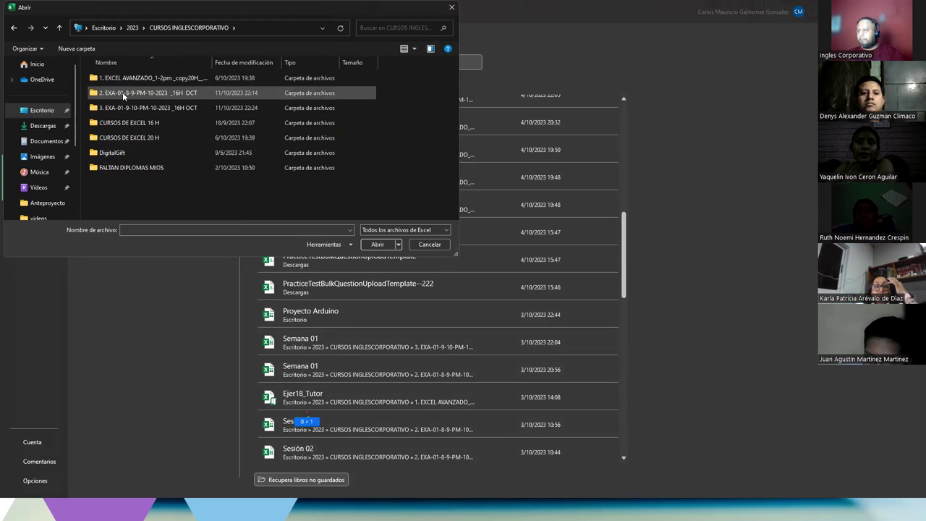
{"action": "double_click", "coordinate": [123, 92]}
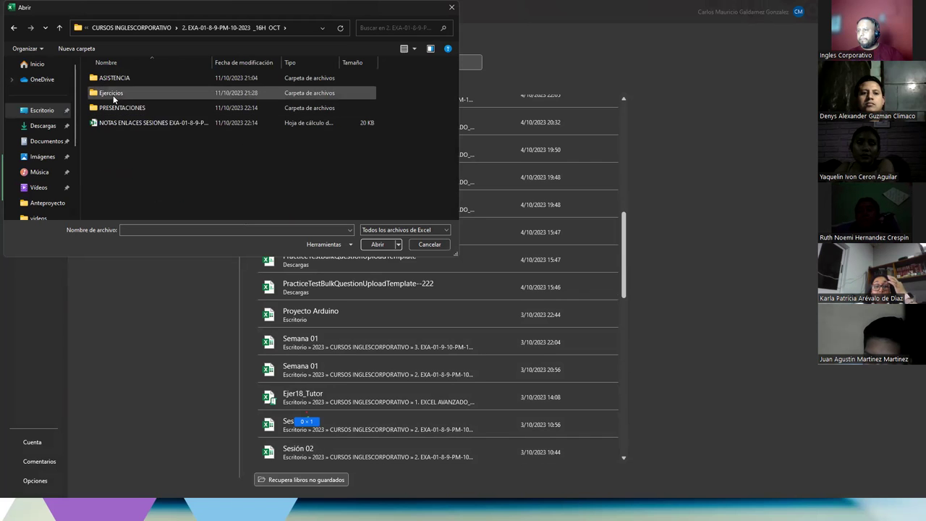
{"action": "double_click", "coordinate": [113, 95]}
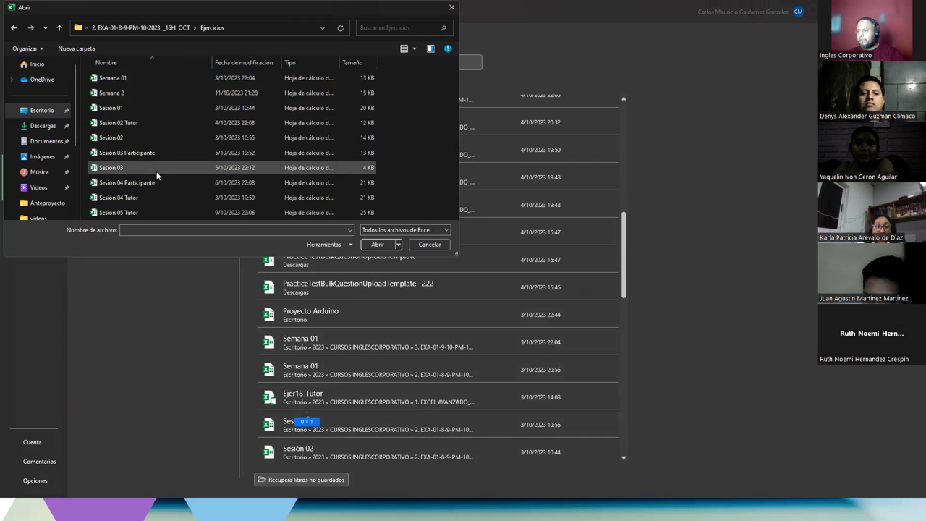
{"action": "left_click", "coordinate": [115, 95]}
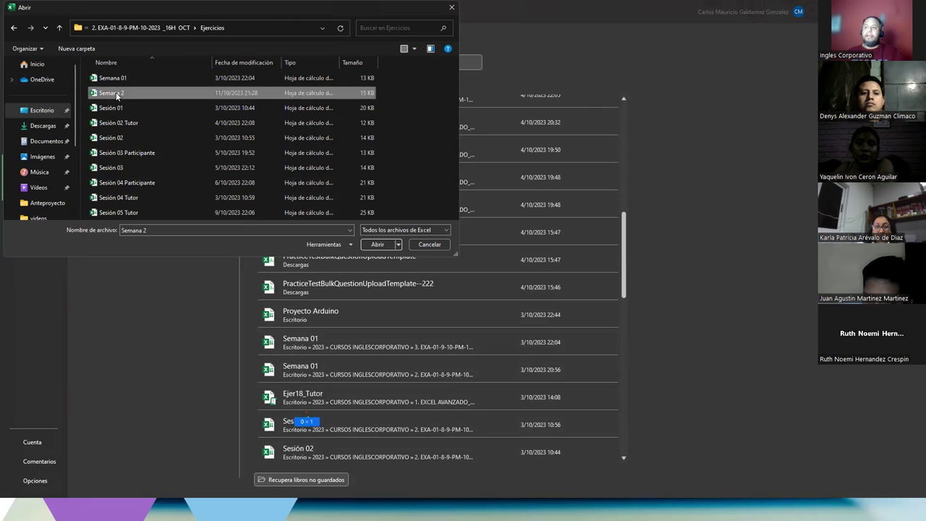
{"action": "double_click", "coordinate": [116, 95]}
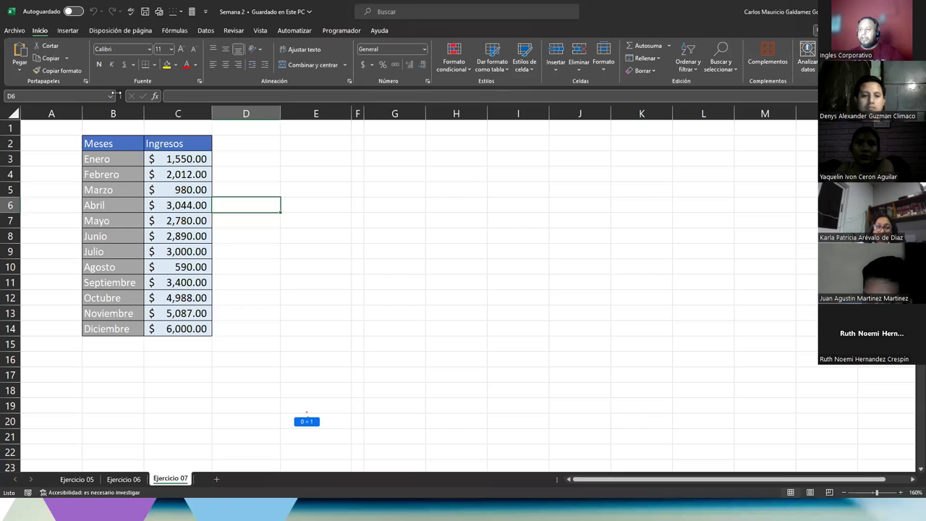
Add a new sheet after Ejercicio 07 and name it Ejercicio 08
{"action": "left_click", "coordinate": [216, 479]}
{"action": "double_click", "coordinate": [210, 479]}
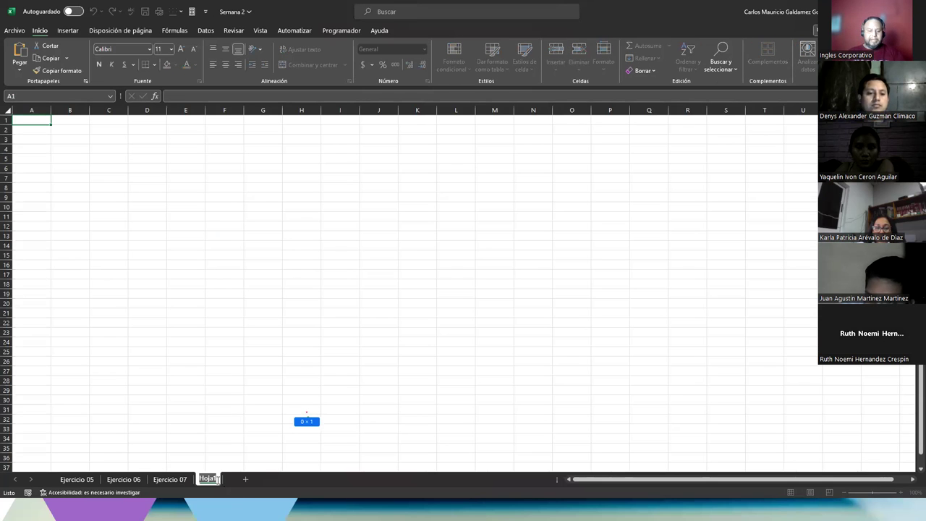
{"action": "type", "text": "Ejercicio"}
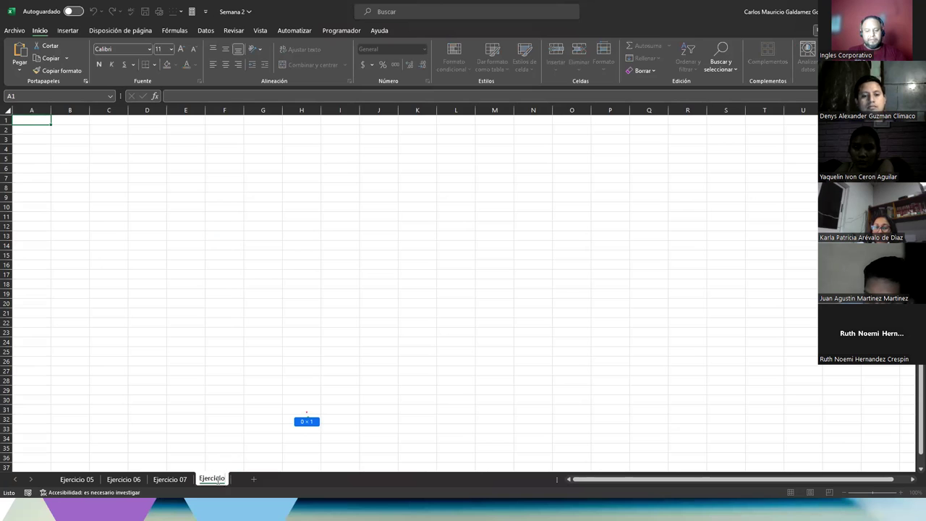
{"action": "type", "text": " 08"}
{"action": "key", "text": "Return"}
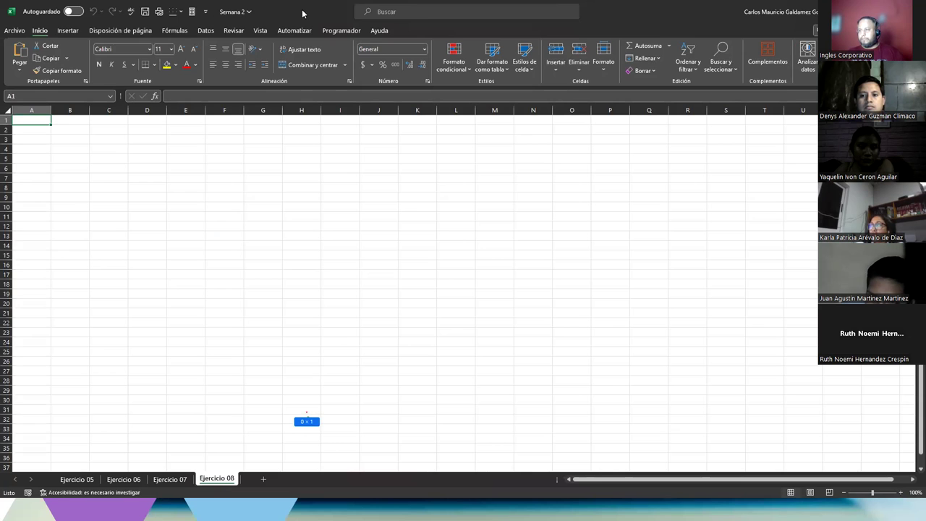
Place the Excel window beside the employee table on the presentation slide so both can be read
{"action": "key", "text": "alt+Tab"}
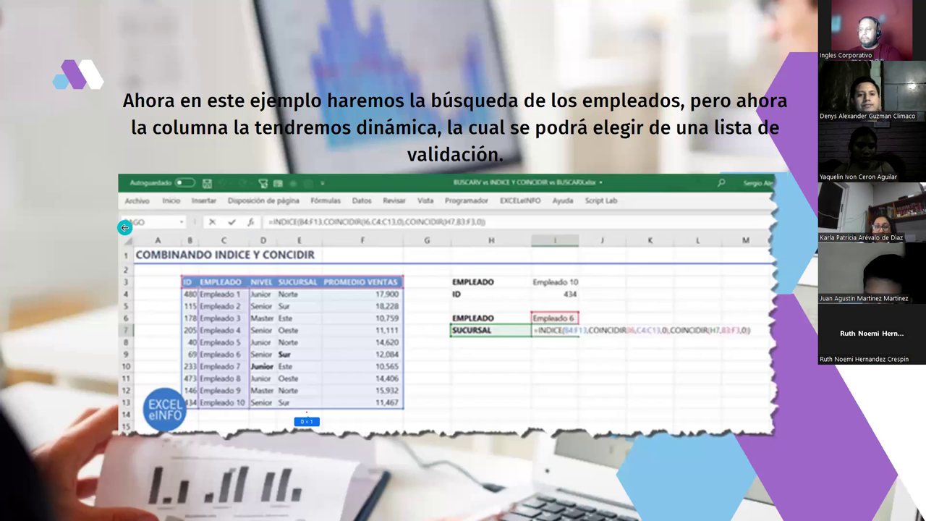
{"action": "key", "text": "alt+Tab"}
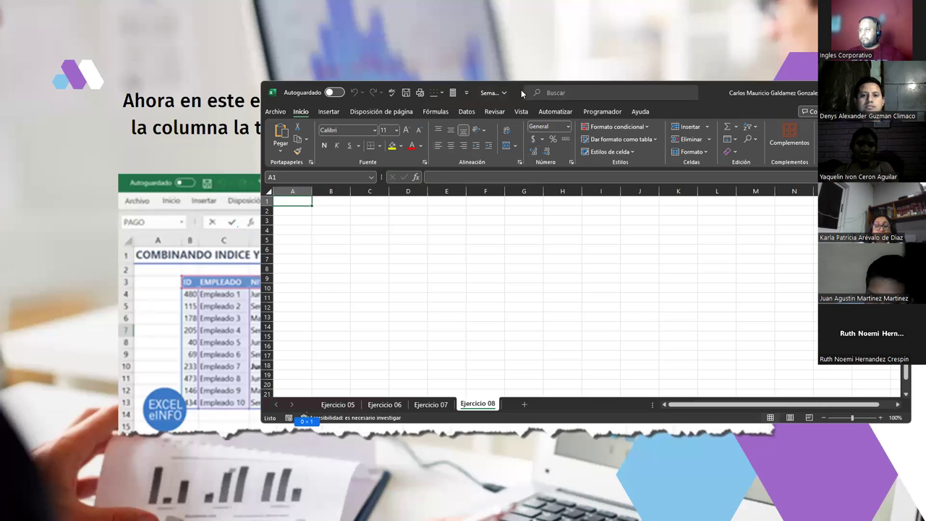
{"action": "left_click_drag", "start_coordinate": [712, 92], "coordinate": [870, 163]}
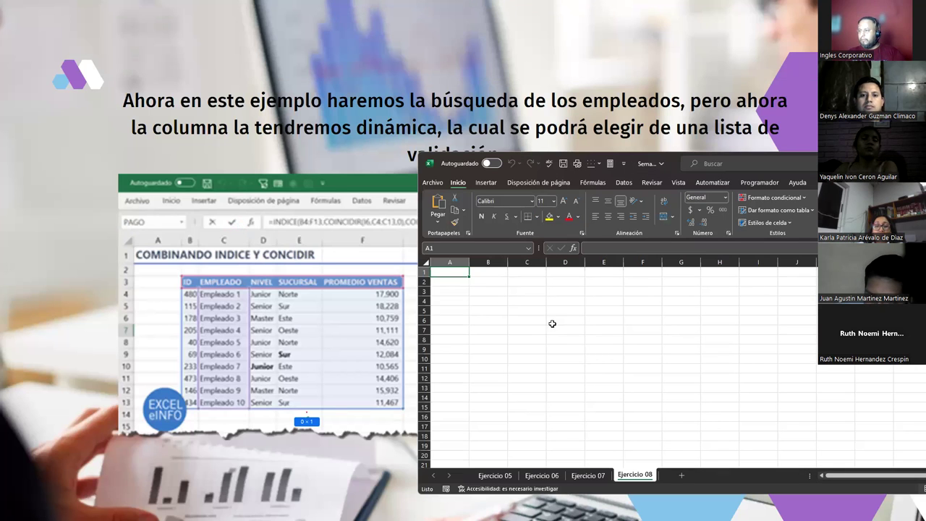
Enter the table headers ID, Empleado, Nivel, Sucursal and Promedio Ventas in cells B2 to F2
{"action": "left_click", "coordinate": [499, 281]}
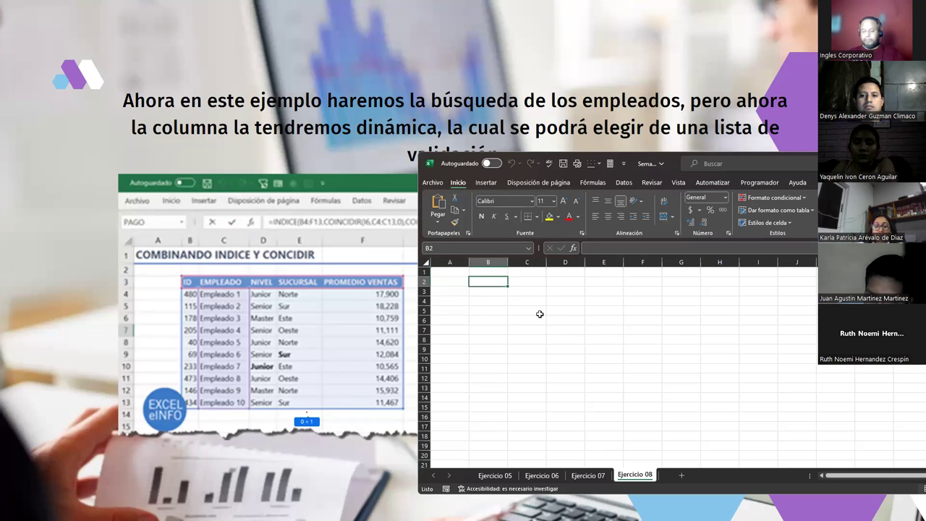
{"action": "type", "text": "ID"}
{"action": "key", "text": "Tab"}
{"action": "type", "text": "Emepla"}
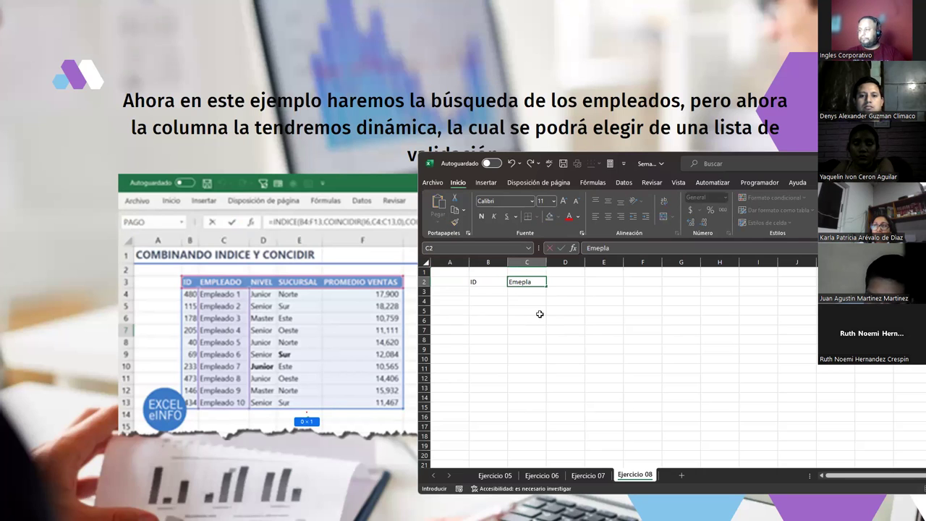
{"action": "key", "text": "BackSpace"}
{"action": "key", "text": "BackSpace"}
{"action": "key", "text": "BackSpace"}
{"action": "type", "text": "pleado"}
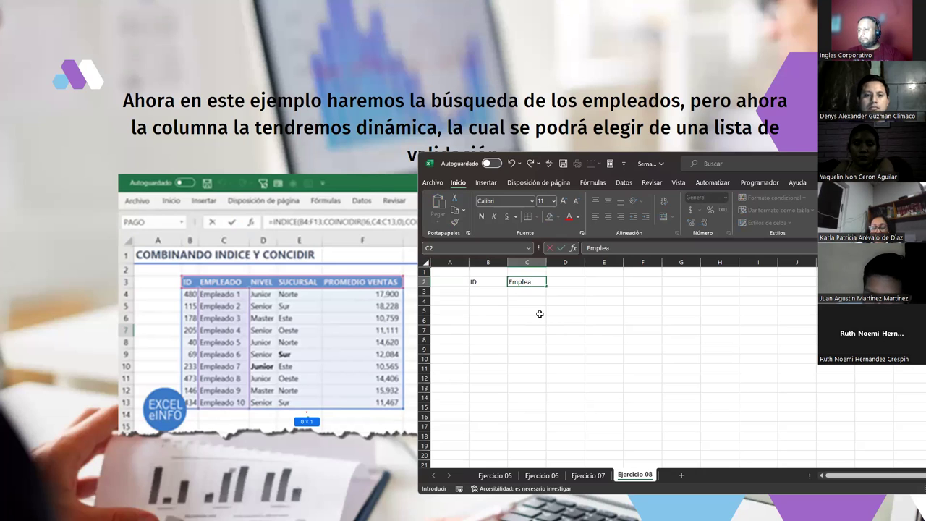
{"action": "key", "text": "Tab"}
{"action": "type", "text": "Ni"}
{"action": "key", "text": "Tab"}
{"action": "type", "text": "Sucursal"}
{"action": "key", "text": "Tab"}
{"action": "type", "text": "Promedio Ventas"}
{"action": "key", "text": "Return"}
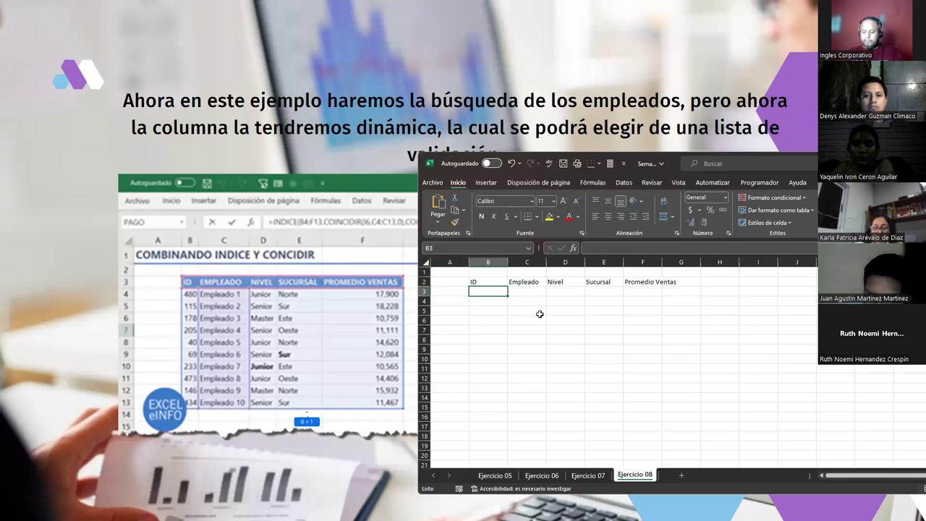
Make the Excel window taller beside the reference slide and magnify the worksheet
{"action": "key", "text": "Right"}
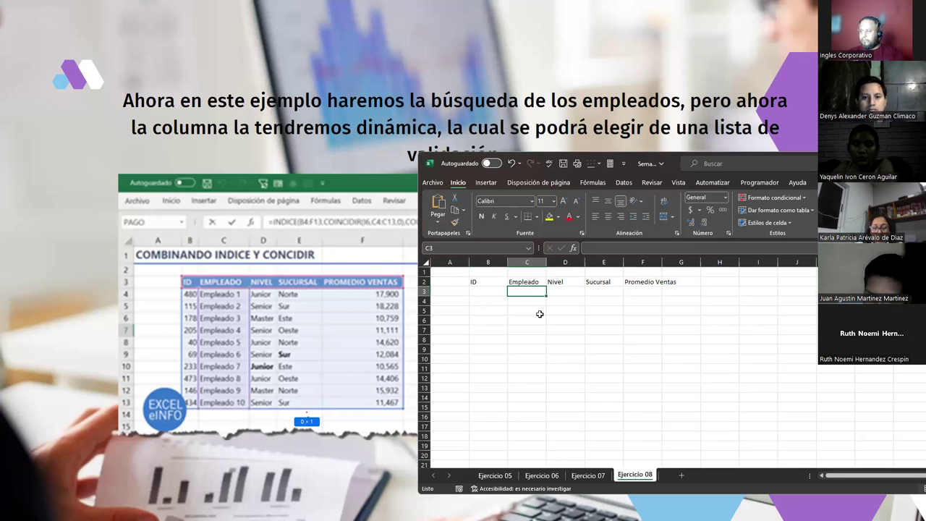
{"action": "left_click", "coordinate": [496, 291]}
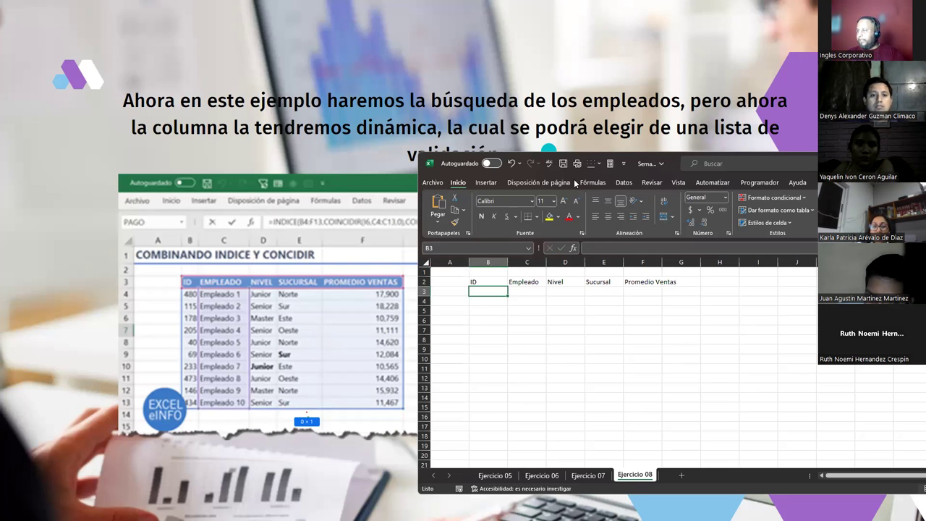
{"action": "scroll", "coordinate": [567, 331], "scroll_direction": "up", "scroll_amount": 1}
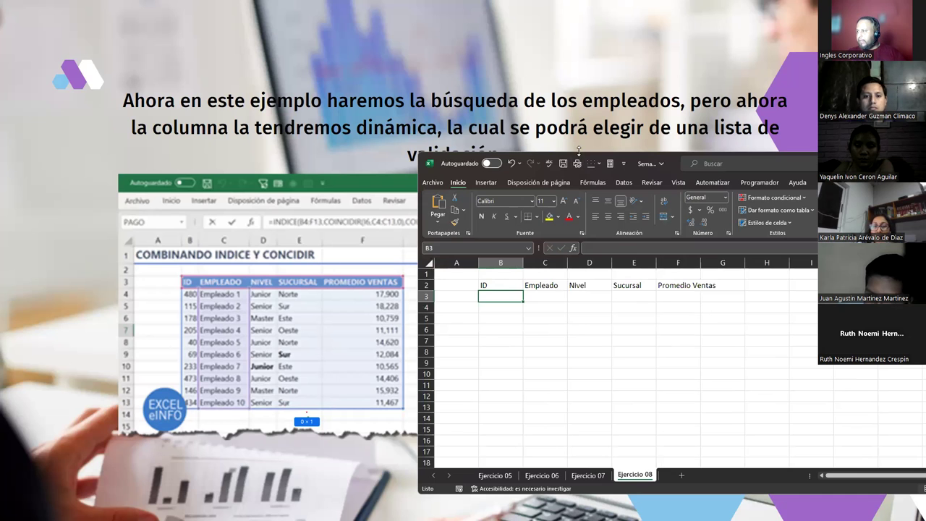
{"action": "key", "text": "alt+Tab"}
{"action": "left_click", "coordinate": [568, 400]}
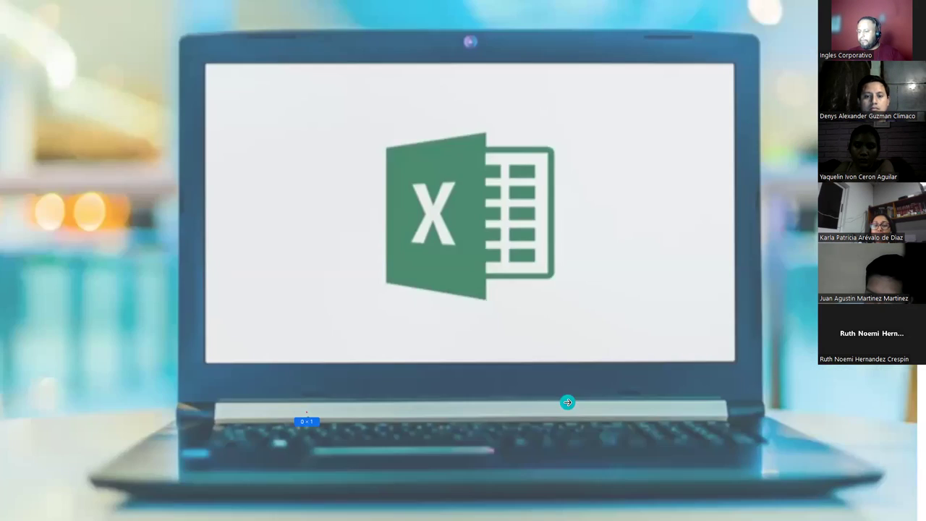
{"action": "key", "text": "alt+Tab"}
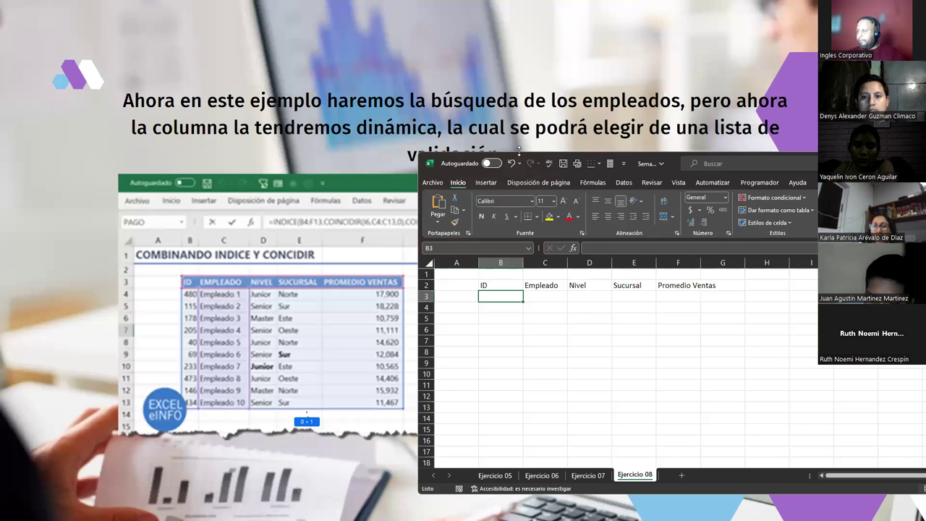
{"action": "left_click_drag", "start_coordinate": [519, 150], "coordinate": [519, 26]}
{"action": "scroll", "coordinate": [637, 240], "scroll_direction": "up", "scroll_amount": 5}
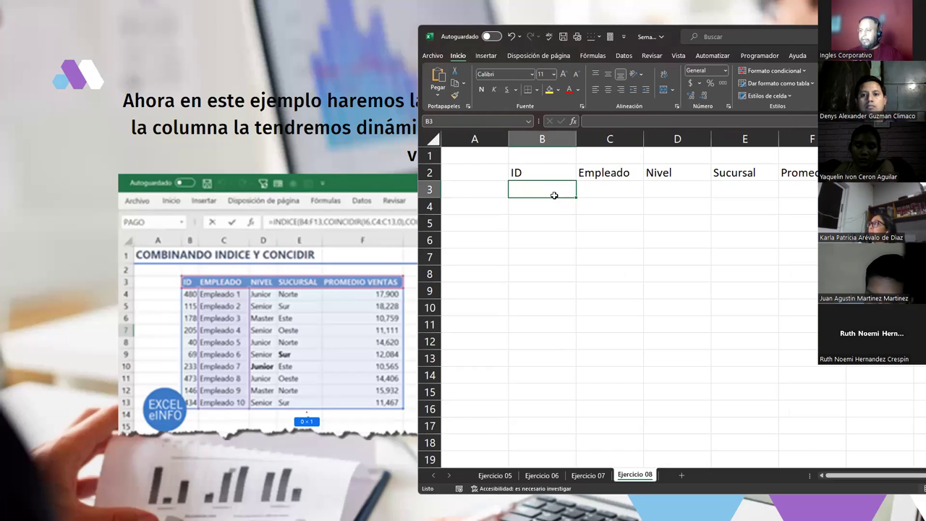
Fill the ID column, B3 to B12, with 480, 115, 178, 205, 40, 69, 233, 473, 146 and 434
{"action": "type", "text": "480"}
{"action": "key", "text": "Return"}
{"action": "type", "text": "115"}
{"action": "key", "text": "Return"}
{"action": "type", "text": "178"}
{"action": "key", "text": "Return"}
{"action": "type", "text": "205"}
{"action": "key", "text": "Return"}
{"action": "type", "text": "40"}
{"action": "key", "text": "Return"}
{"action": "type", "text": "69"}
{"action": "key", "text": "Return"}
{"action": "type", "text": "233"}
{"action": "key", "text": "Return"}
{"action": "type", "text": "473"}
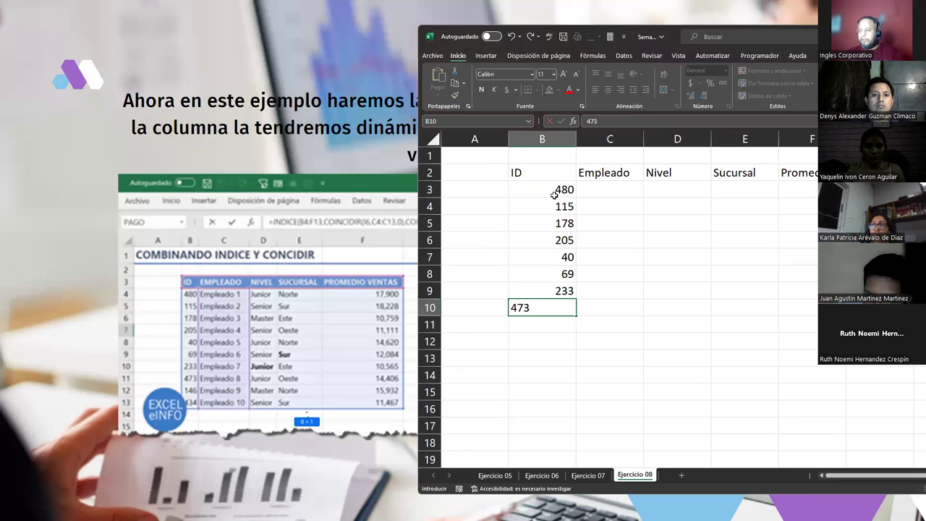
{"action": "key", "text": "Return"}
{"action": "type", "text": "146"}
{"action": "key", "text": "Return"}
{"action": "type", "text": "4"}
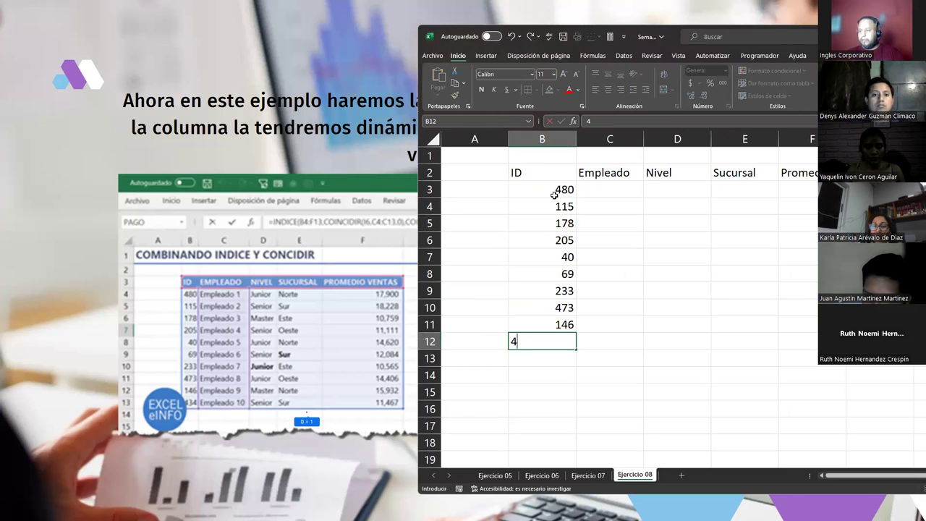
{"action": "key", "text": "Right"}
{"action": "key", "text": "Left"}
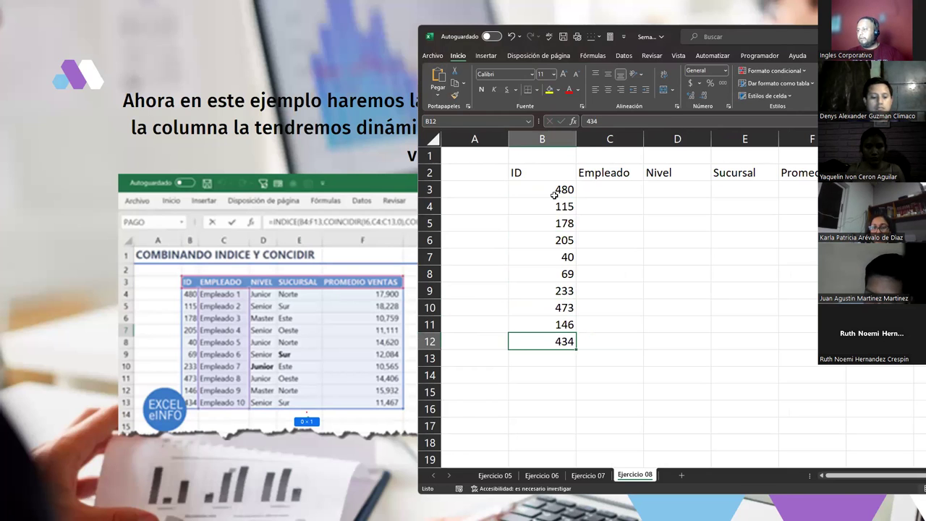
{"action": "key", "text": "shift+Up"}
{"action": "key", "text": "shift+Up"}
{"action": "key", "text": "shift+Up"}
{"action": "key", "text": "ctrl+shift+Up"}
{"action": "key", "text": "shift+Down"}
{"action": "key", "text": "Right"}
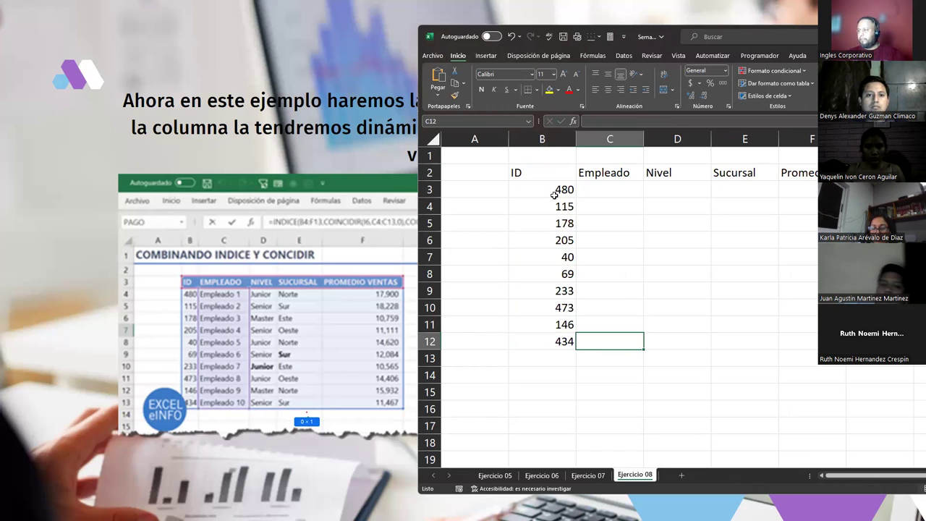
Fill row 3 from D3 to F3 with level Junior, branch Norte and average sales 17900
{"action": "key", "text": "ctrl+Up"}
{"action": "key", "text": "Down"}
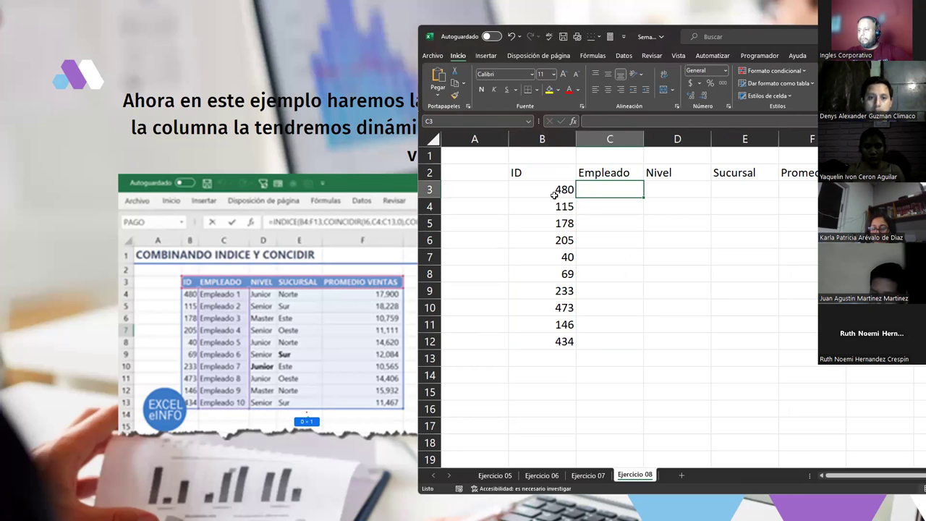
{"action": "key", "text": "Right"}
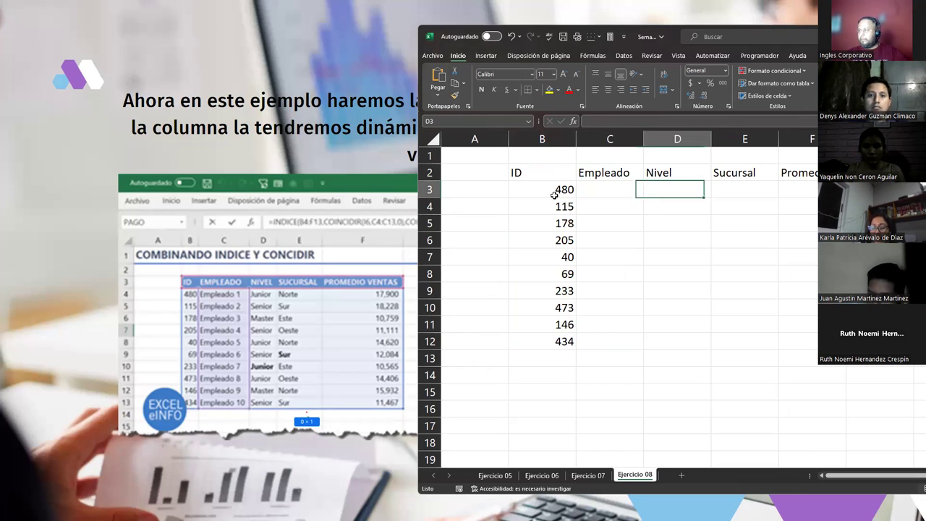
{"action": "key", "text": "Up"}
{"action": "key", "text": "Left"}
{"action": "key", "text": "Down"}
{"action": "key", "text": "Right"}
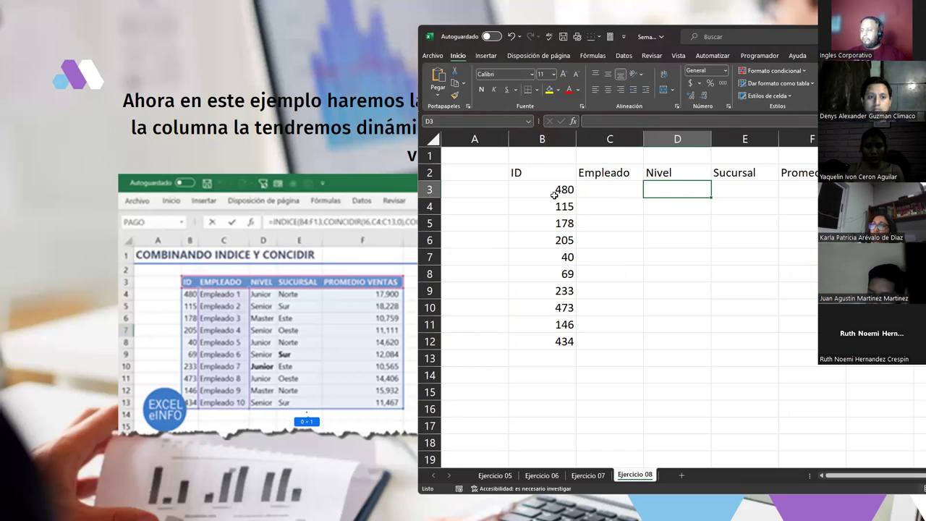
{"action": "type", "text": "Junior"}
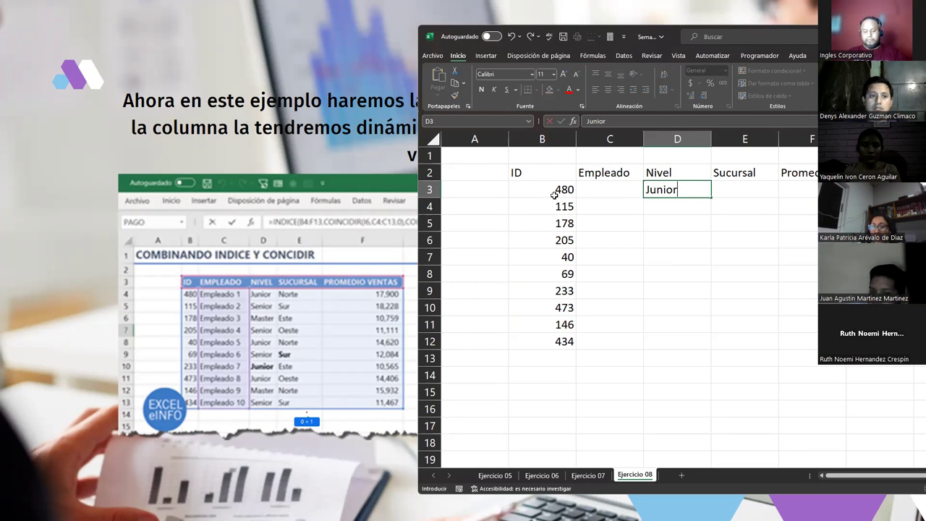
{"action": "key", "text": "Tab"}
{"action": "type", "text": "Norte"}
{"action": "key", "text": "Tab"}
{"action": "type", "text": "1"}
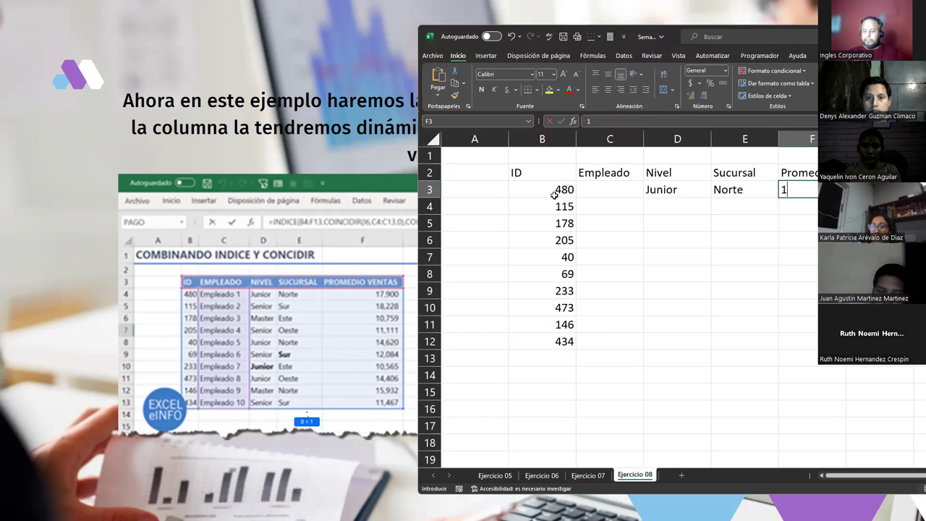
{"action": "type", "text": "7900"}
{"action": "key", "text": "Return"}
Fill row 4 from D4 to F4 with Senior, Sur and 18228
{"action": "type", "text": "Senior"}
{"action": "key", "text": "Tab"}
{"action": "type", "text": "Sur"}
{"action": "key", "text": "Tab"}
{"action": "type", "text": "18228"}
{"action": "key", "text": "Return"}
Fill row 5 from D5 to F5 with Master, Este and 10759
{"action": "type", "text": "Master"}
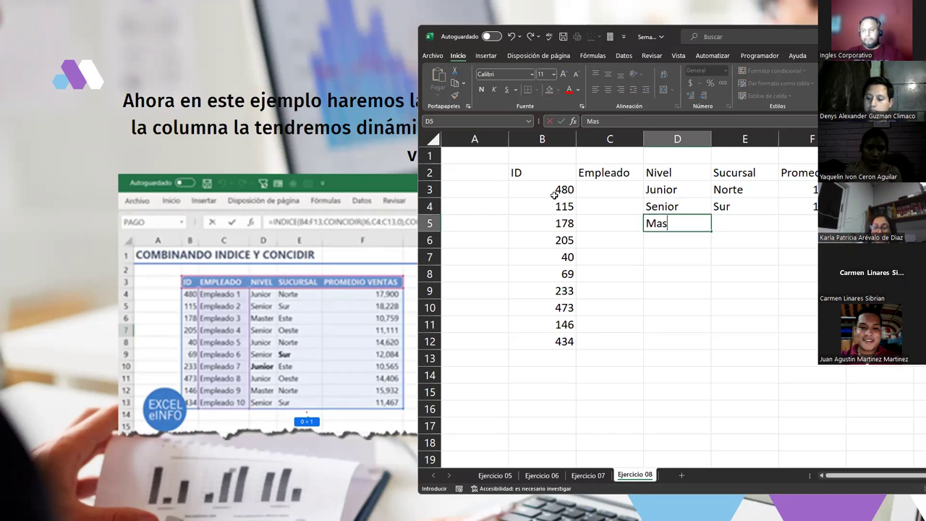
{"action": "key", "text": "Tab"}
{"action": "type", "text": "Est"}
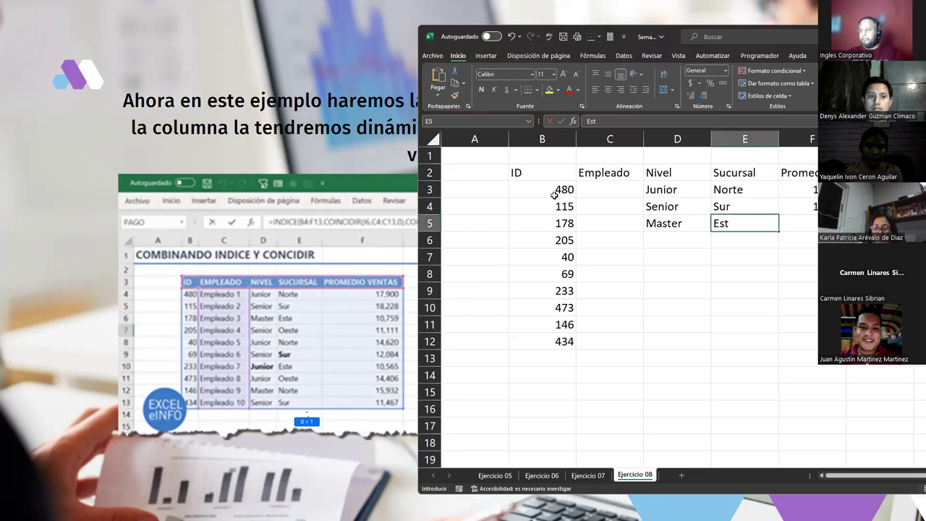
{"action": "type", "text": "e"}
{"action": "key", "text": "Tab"}
{"action": "type", "text": "10759"}
{"action": "key", "text": "Return"}
Fill row 6 from D6 to F6 with Senior, Oeste and 11111
{"action": "type", "text": "Senior"}
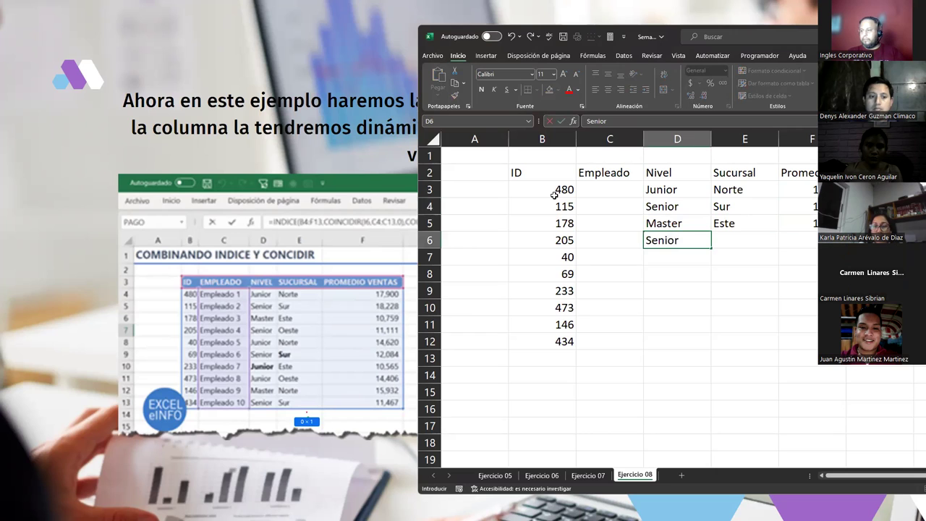
{"action": "key", "text": "Tab"}
{"action": "type", "text": "Oeste"}
{"action": "key", "text": "Tab"}
{"action": "type", "text": "11"}
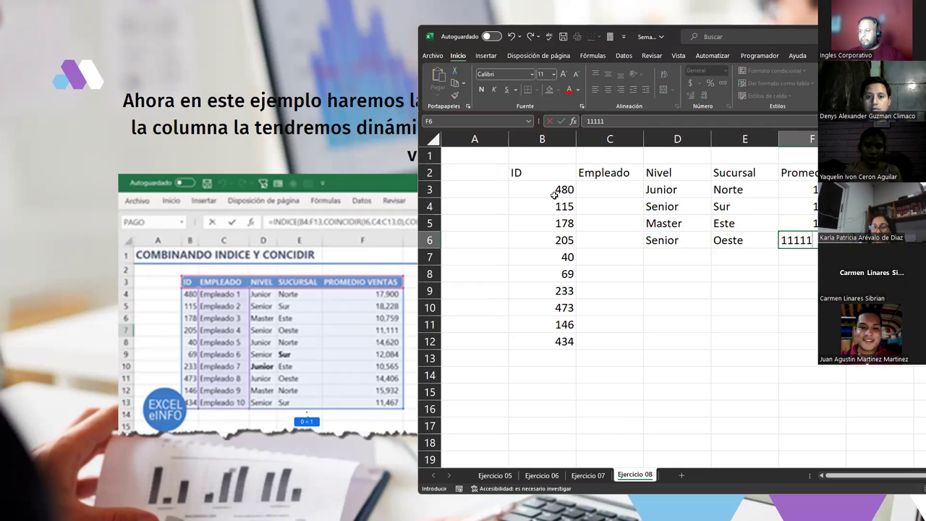
{"action": "key", "text": "Return"}
Fill row 7 from D7 to F7 with Junior, Norte and 14620
{"action": "type", "text": "Junior"}
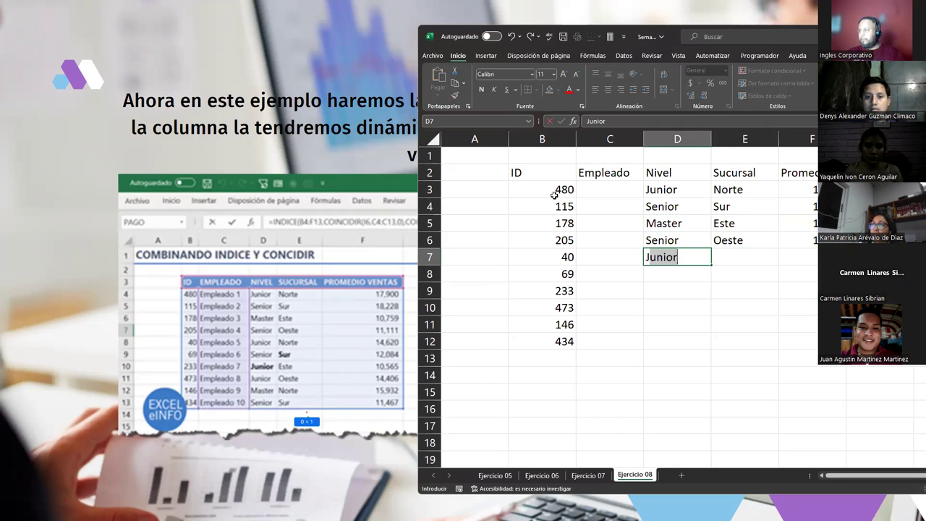
{"action": "key", "text": "Tab"}
{"action": "type", "text": "Norte"}
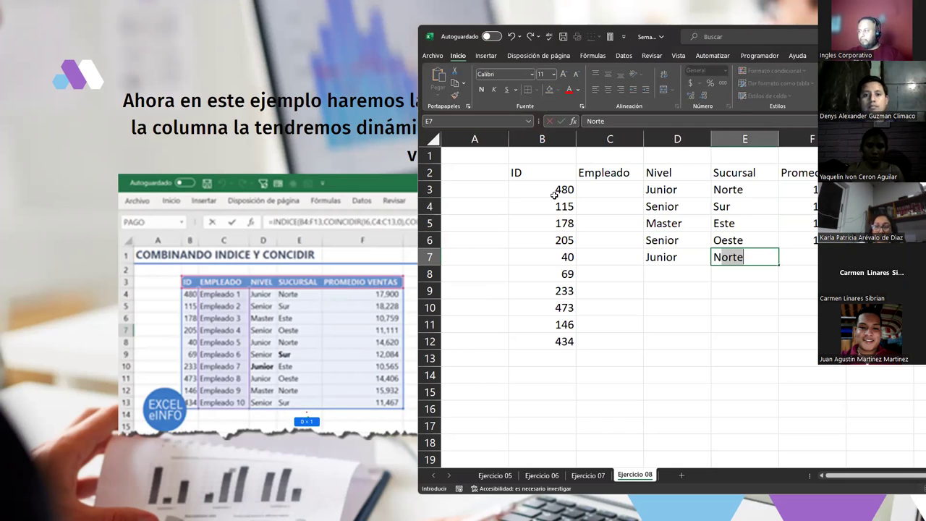
{"action": "key", "text": "Tab"}
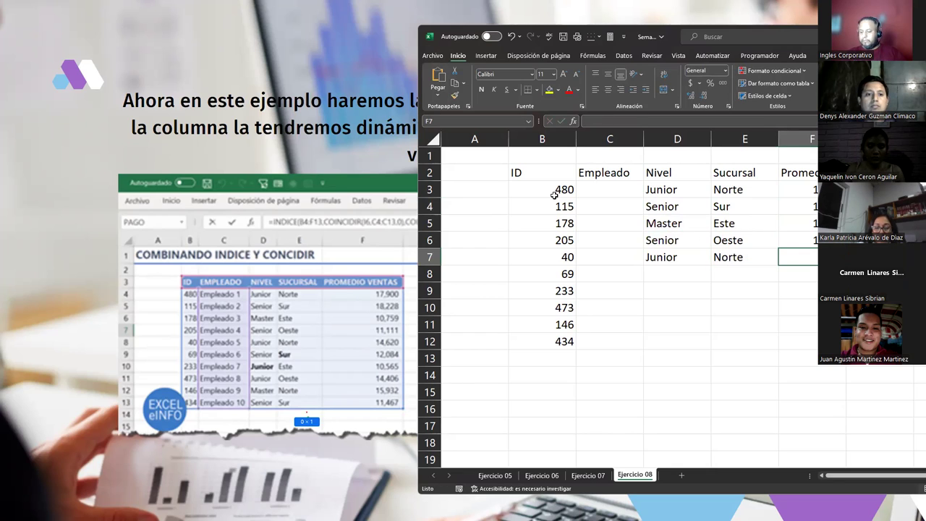
{"action": "type", "text": "14620"}
{"action": "key", "text": "Return"}
Fill row 8 from D8 to F8 with Senior, Sur and 12084
{"action": "type", "text": "Senior"}
{"action": "key", "text": "Tab"}
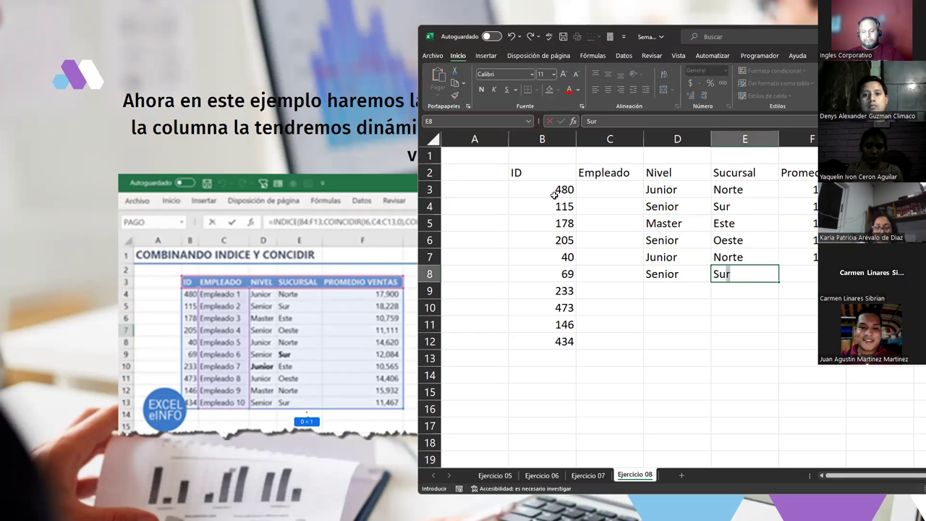
{"action": "key", "text": "Tab"}
{"action": "type", "text": "1208"}
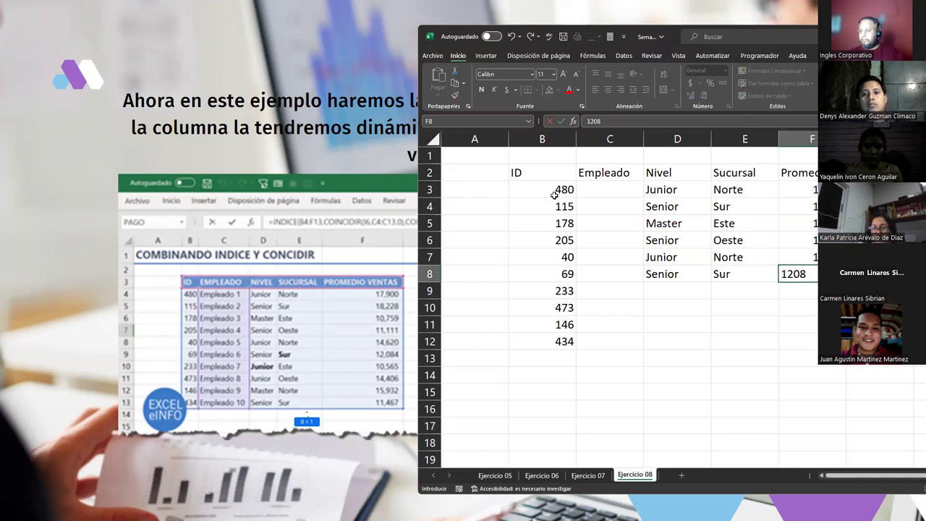
{"action": "key", "text": "Return"}
Fill row 9 from D9 to F9 with Junior, Este and 10565
{"action": "type", "text": "J"}
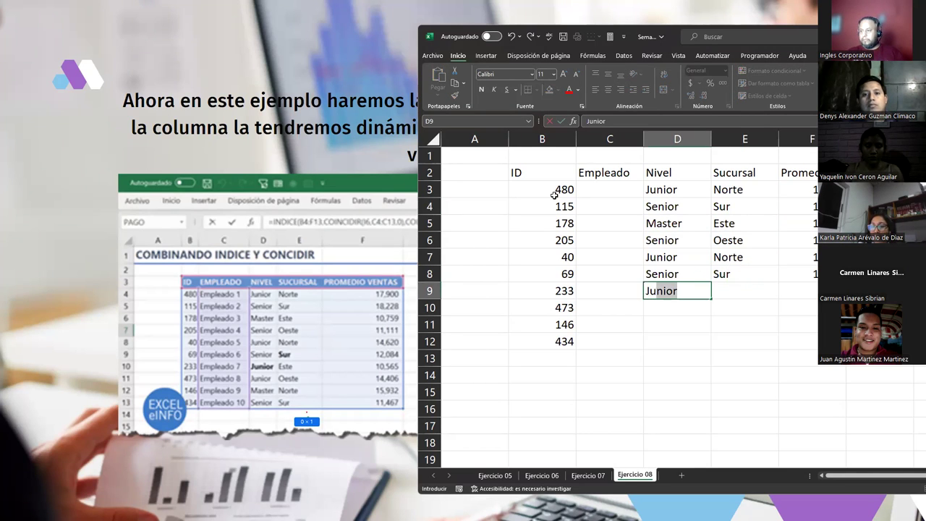
{"action": "key", "text": "Tab"}
{"action": "type", "text": "E"}
{"action": "key", "text": "Tab"}
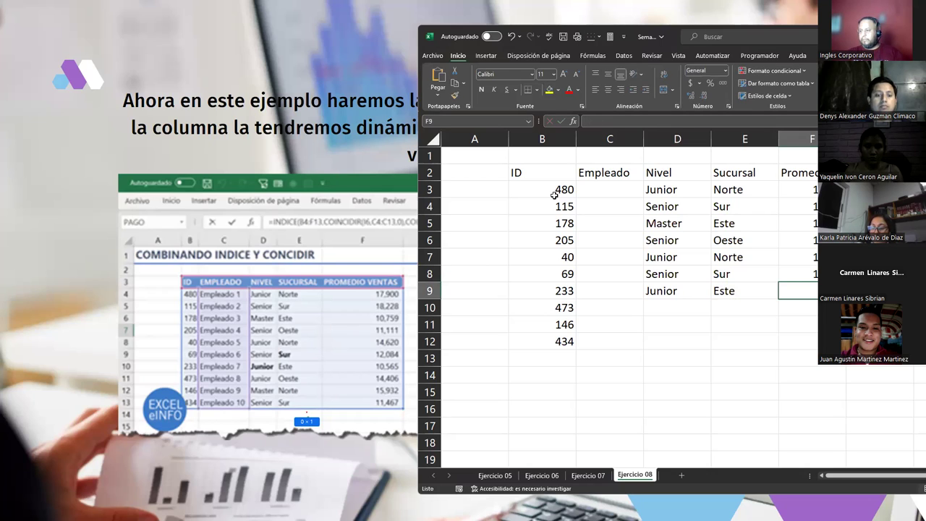
{"action": "type", "text": "10565"}
{"action": "key", "text": "Return"}
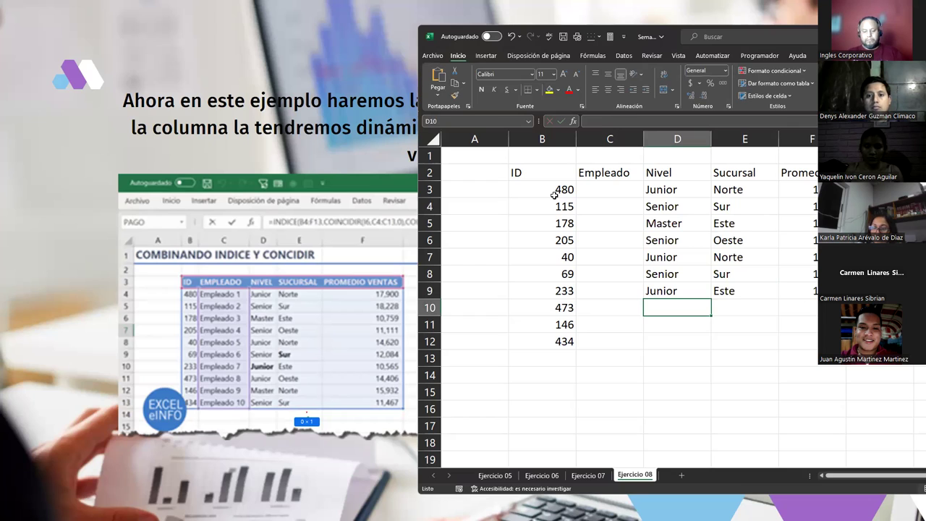
Fill row 10 from D10 to F10 with Junior, Oeste and 14406
{"action": "type", "text": "J"}
{"action": "key", "text": "Tab"}
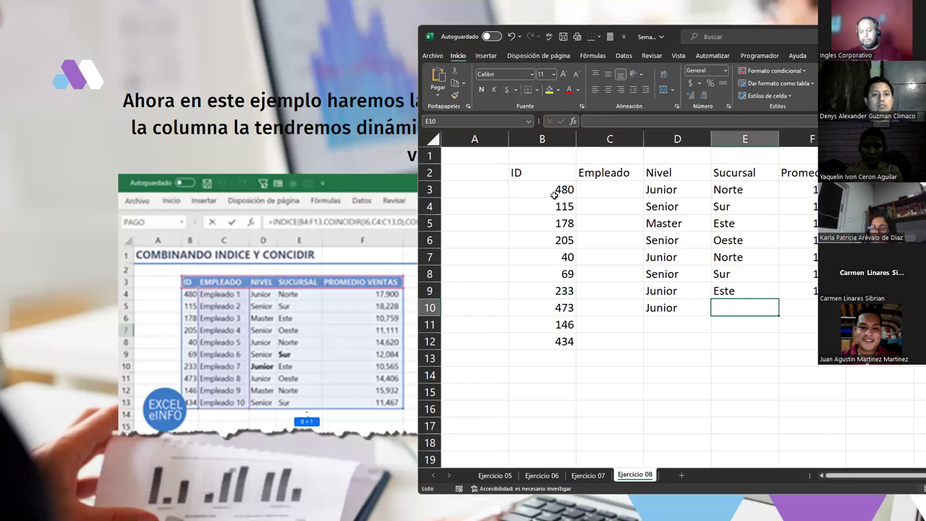
{"action": "type", "text": "Oes"}
{"action": "key", "text": "Tab"}
{"action": "type", "text": "1440"}
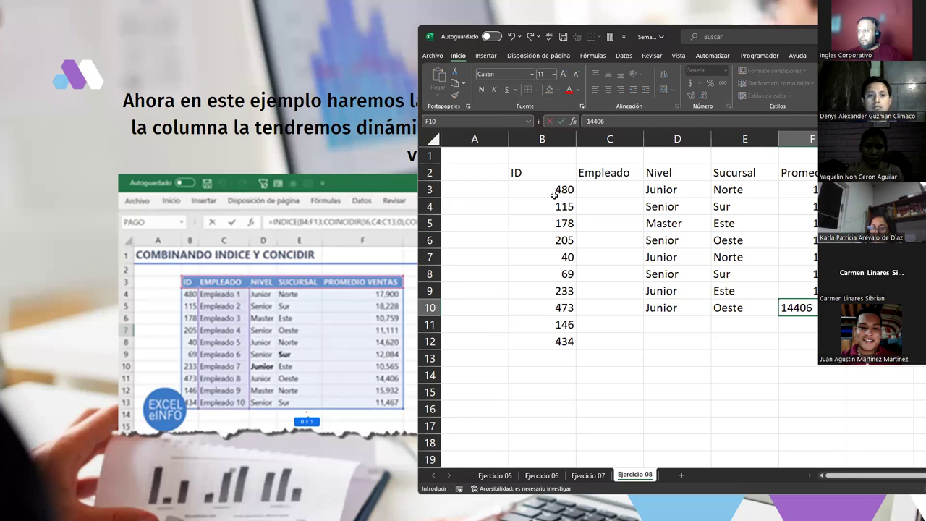
{"action": "key", "text": "Return"}
Fill row 11 from D11 to F11 with Master, Norte and 15932
{"action": "type", "text": "Master"}
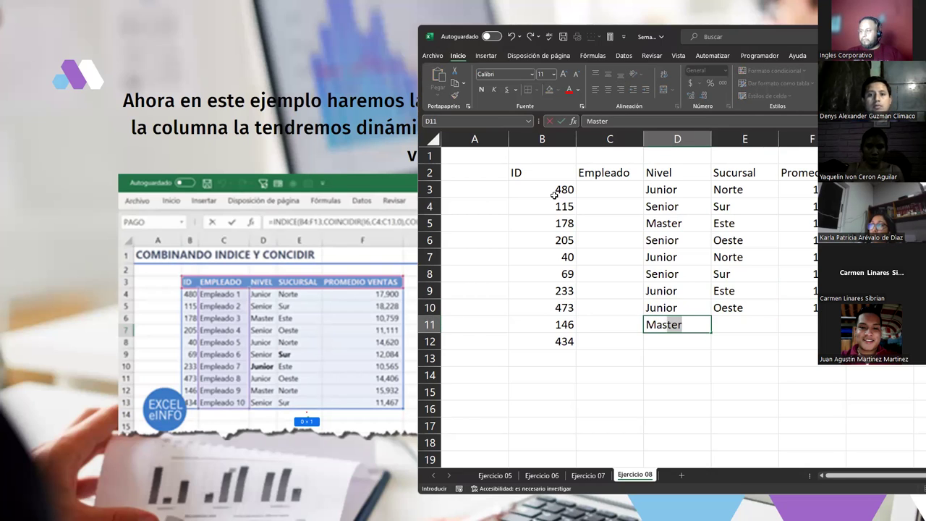
{"action": "key", "text": "Tab"}
{"action": "type", "text": "Norte"}
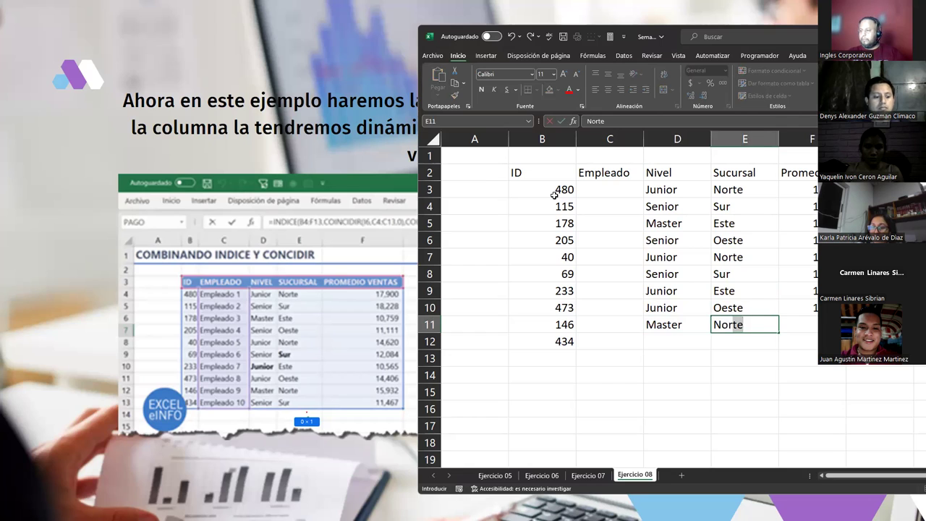
{"action": "key", "text": "Tab"}
{"action": "type", "text": "15"}
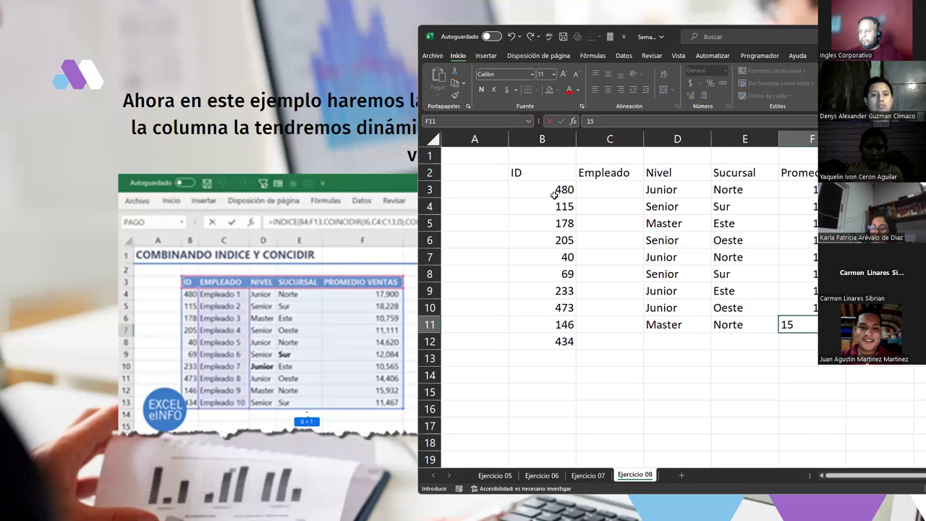
{"action": "key", "text": "Return"}
Fill row 12 from D12 to F12 with Senior, Sur and 11467
{"action": "type", "text": "Señ"}
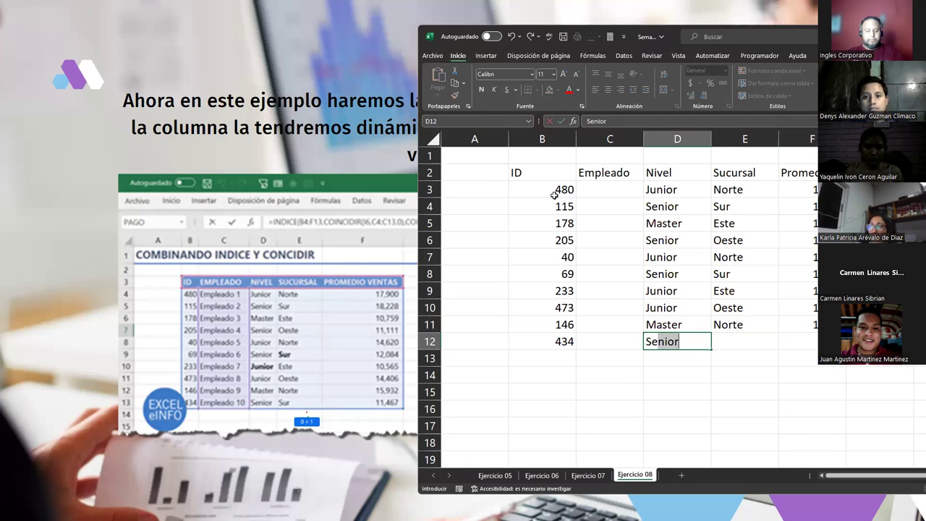
{"action": "key", "text": "BackSpace"}
{"action": "type", "text": "n"}
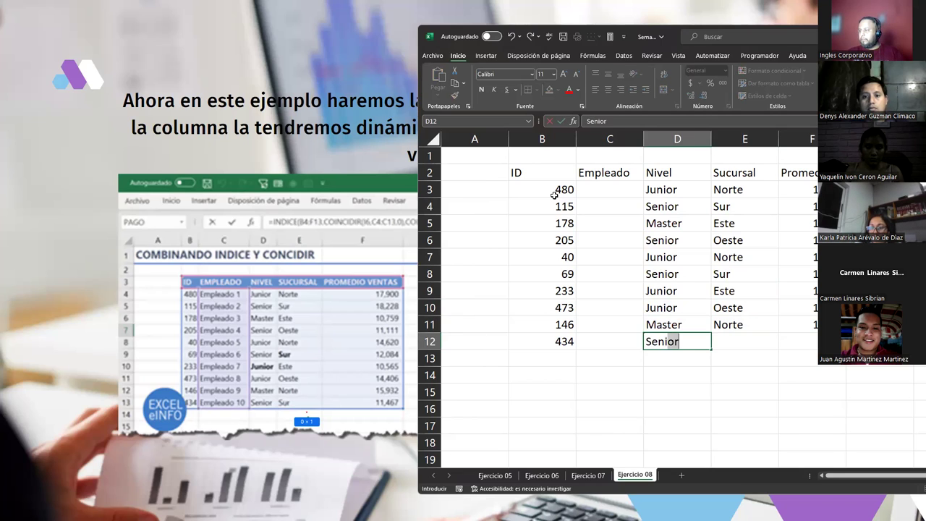
{"action": "key", "text": "Tab"}
{"action": "type", "text": "Sur"}
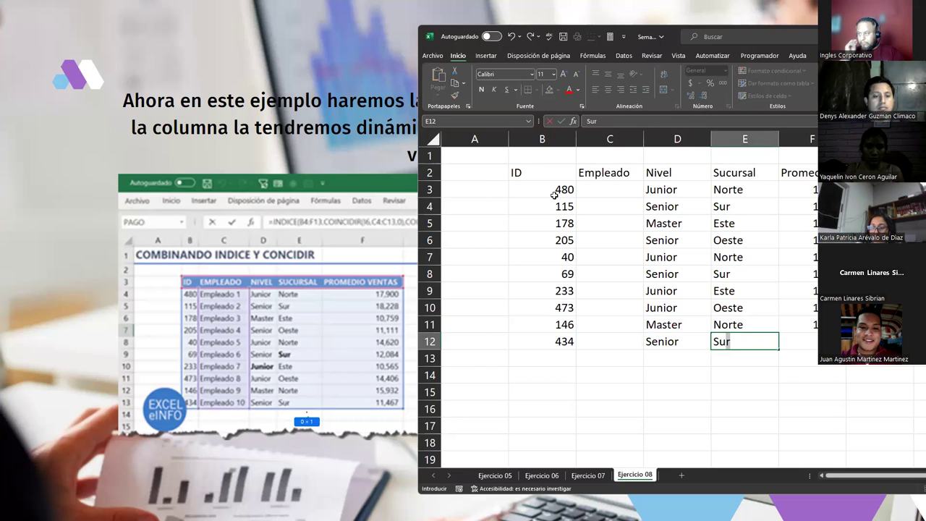
{"action": "key", "text": "Tab"}
{"action": "type", "text": "11"}
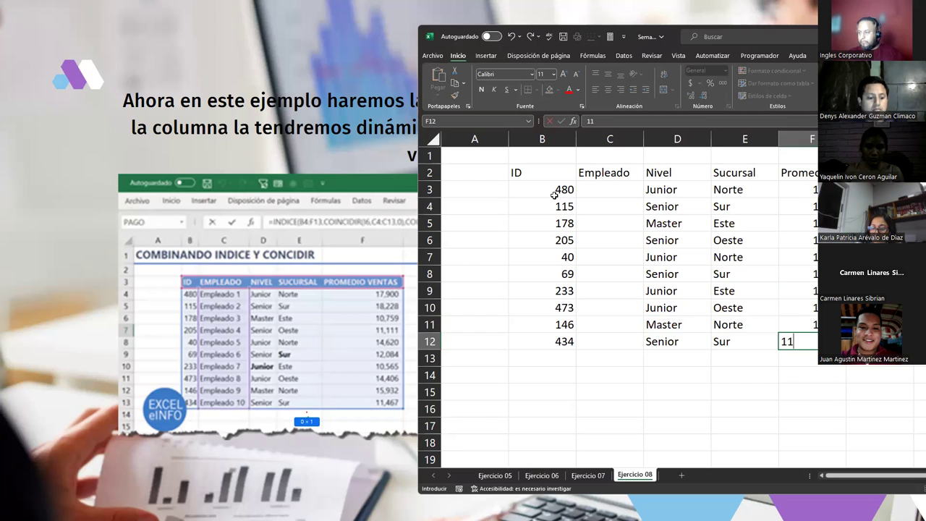
{"action": "type", "text": "467"}
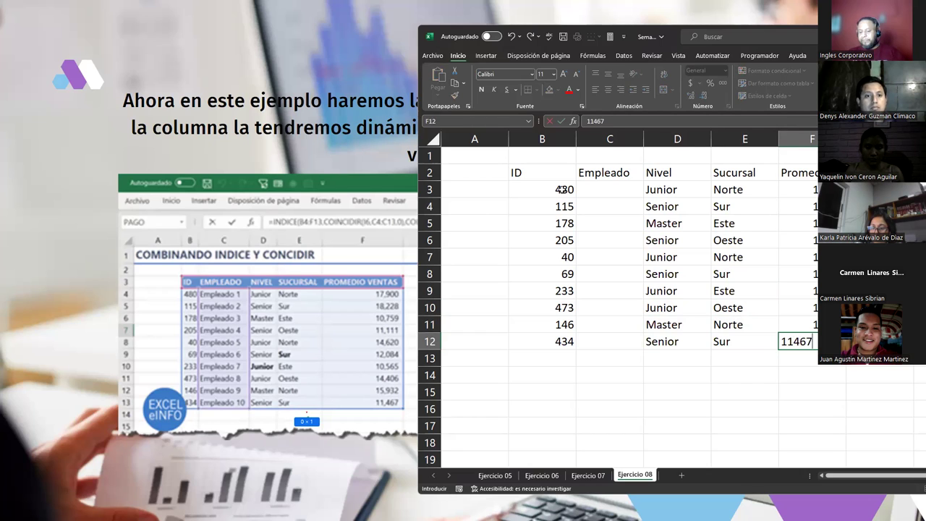
{"action": "key", "text": "Return"}
Maximize the Excel window and apply the dollar accounting format to the average sales in F3 to F12
{"action": "left_click_drag", "start_coordinate": [809, 189], "coordinate": [809, 342]}
{"action": "key", "text": "super+Up"}
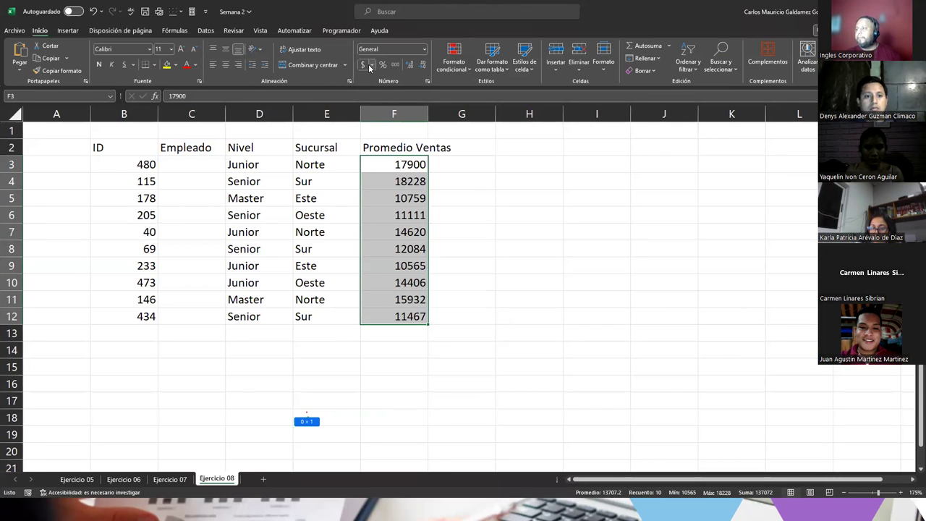
{"action": "left_click", "coordinate": [363, 65]}
Fit columns F and B to their contents and widen the Empleado column C for full names
{"action": "double_click", "coordinate": [429, 117]}
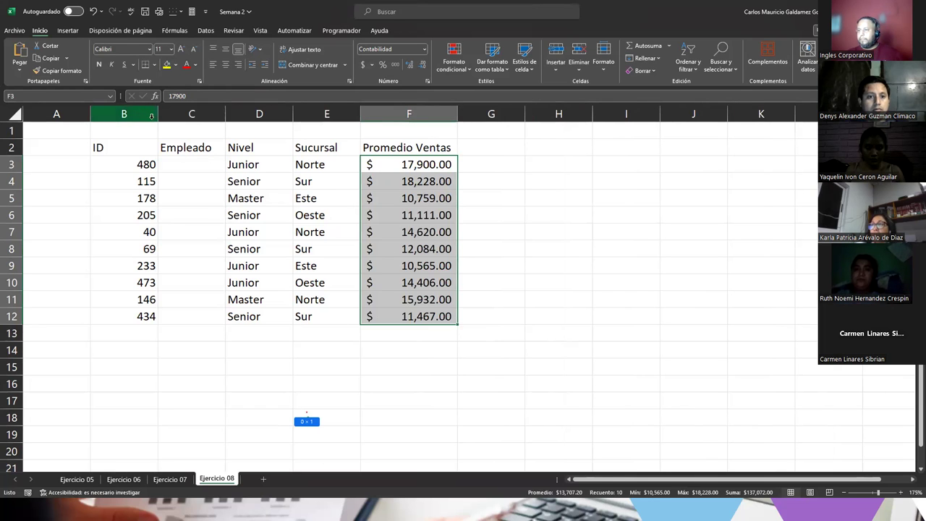
{"action": "left_click", "coordinate": [124, 114]}
{"action": "double_click", "coordinate": [157, 113]}
{"action": "left_click_drag", "start_coordinate": [183, 119], "coordinate": [274, 119]}
Enter the first two employees' names in cells C3 and C4 of the Empleado column
{"action": "left_click", "coordinate": [186, 165]}
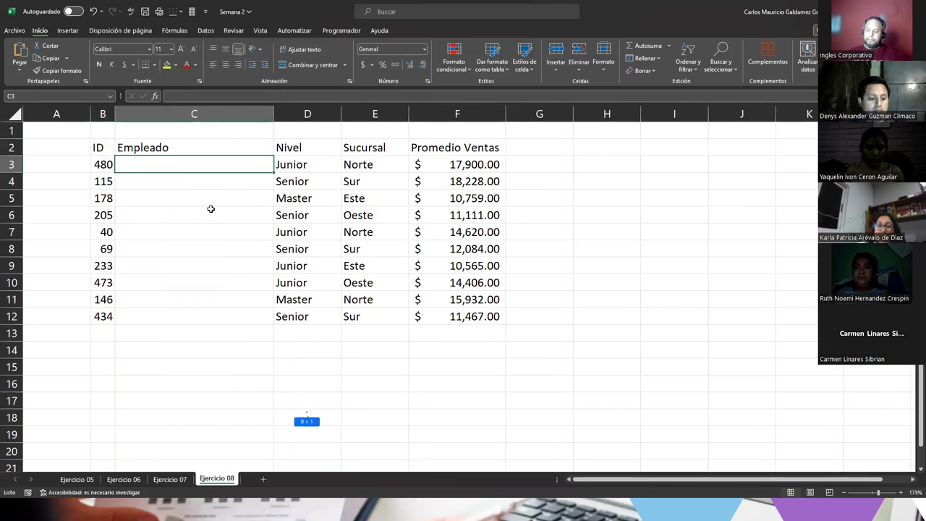
{"action": "type", "text": "Juan Cortez"}
{"action": "key", "text": "Return"}
{"action": "type", "text": "Jose Mario Portill"}
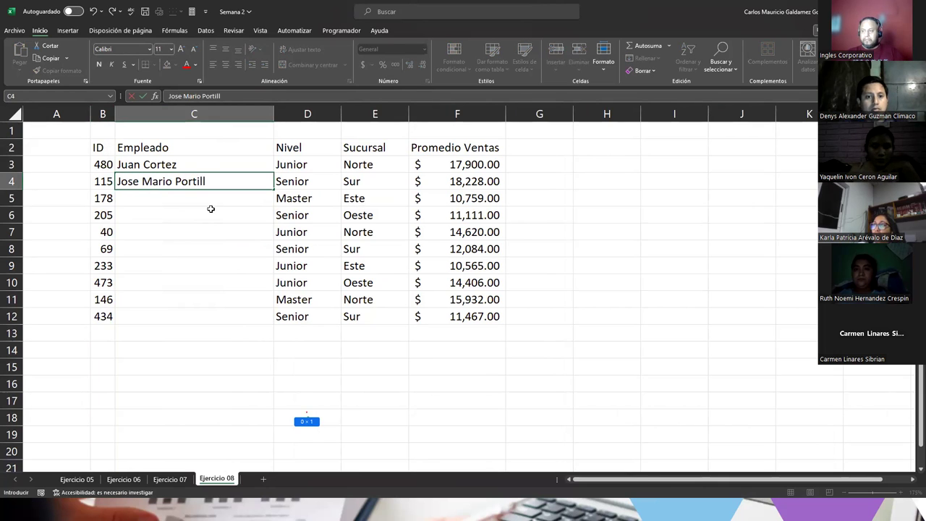
{"action": "type", "text": "o"}
{"action": "key", "text": "Return"}
Enter the third employee's full name in C5 and fit column C to its contents
{"action": "type", "text": "Eliza"}
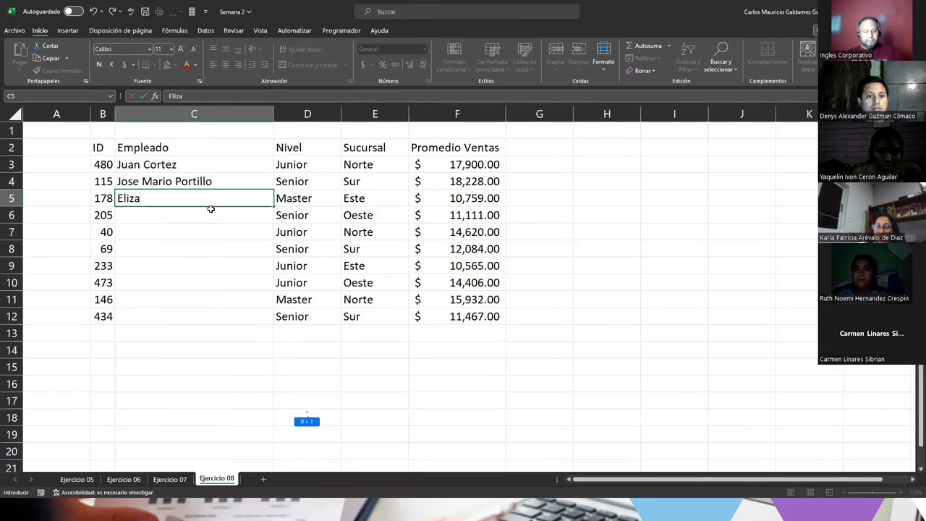
{"action": "type", "text": "beth del Cam"}
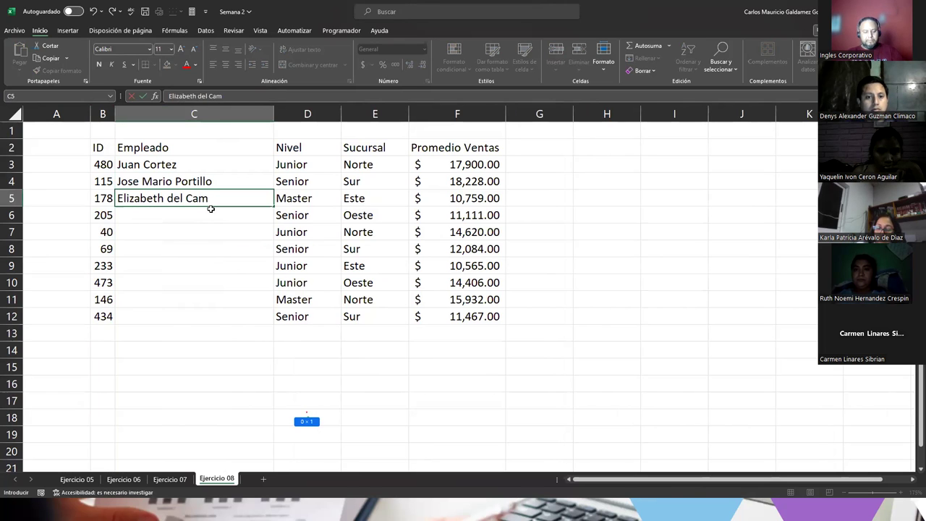
{"action": "type", "text": "r"}
{"action": "key", "text": "BackSpace"}
{"action": "key", "text": "BackSpace"}
{"action": "type", "text": "rmen Renderos"}
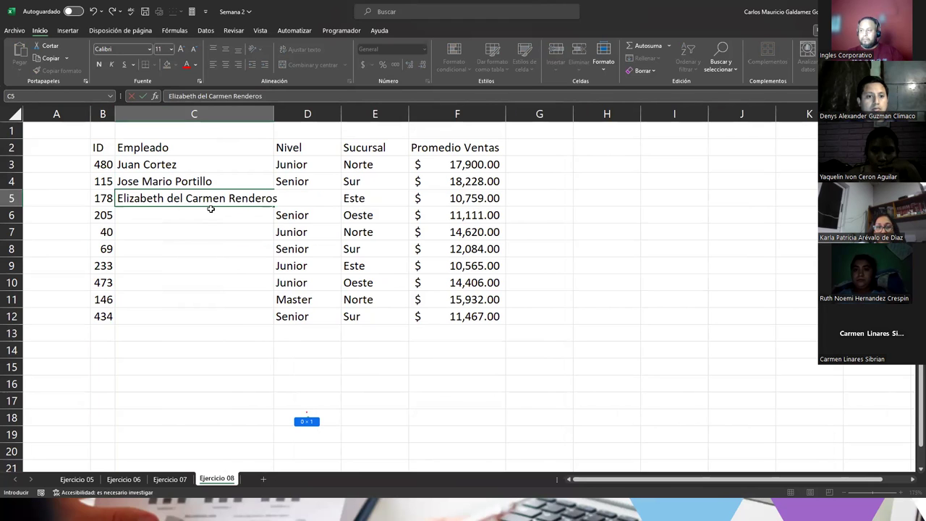
{"action": "key", "text": "Return"}
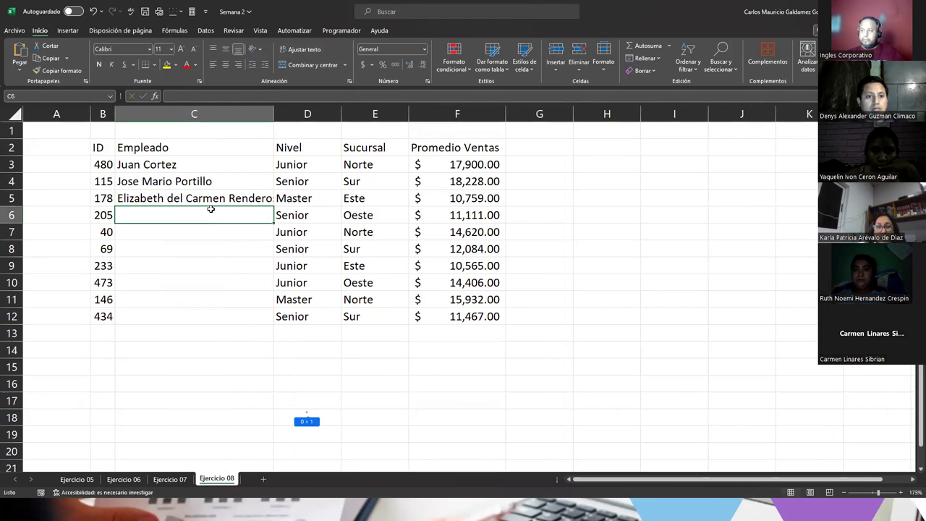
{"action": "double_click", "coordinate": [273, 112]}
Complete the names in C3 and C4, adding a middle name and extra surname to C3 and a second surname to C4
{"action": "double_click", "coordinate": [138, 164]}
{"action": "type", "text": "Manuel"}
{"action": "type", "text": " Cruz"}
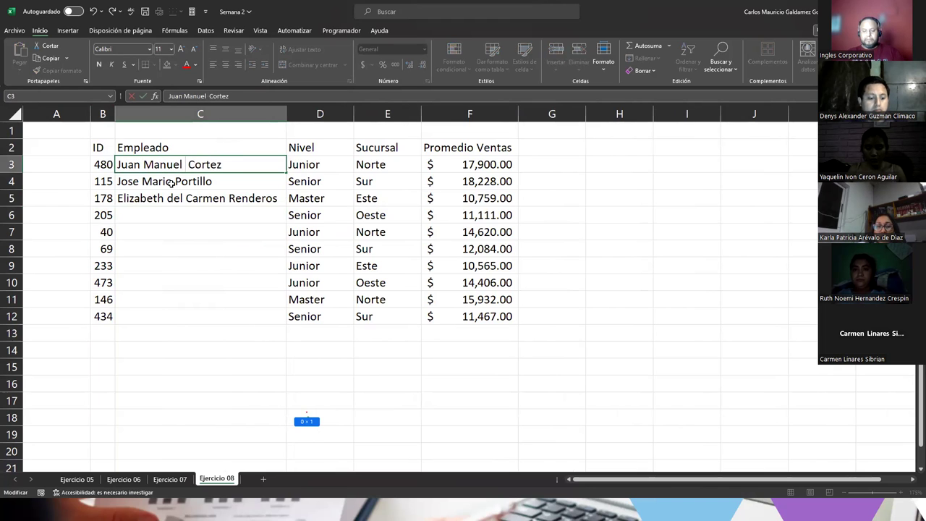
{"action": "key", "text": "Return"}
{"action": "key", "text": "Return"}
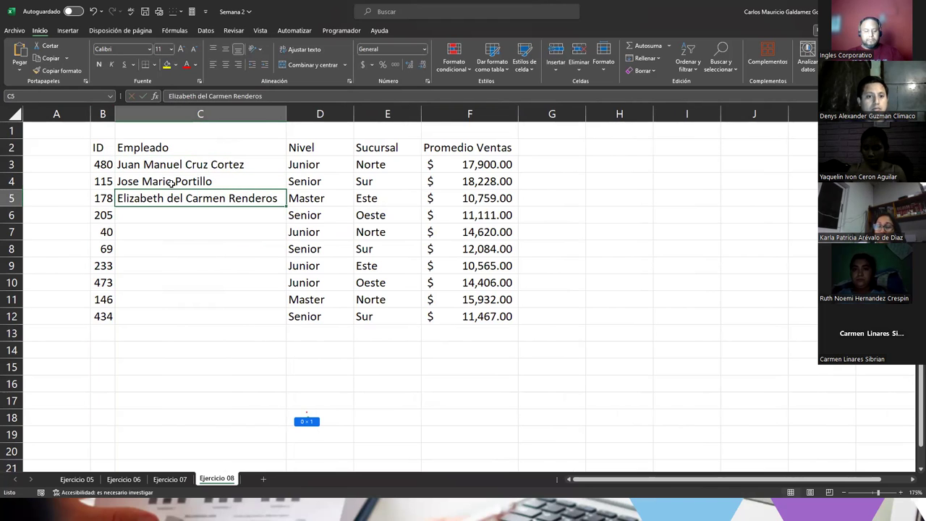
{"action": "double_click", "coordinate": [171, 182]}
{"action": "type", "text": "Molina"}
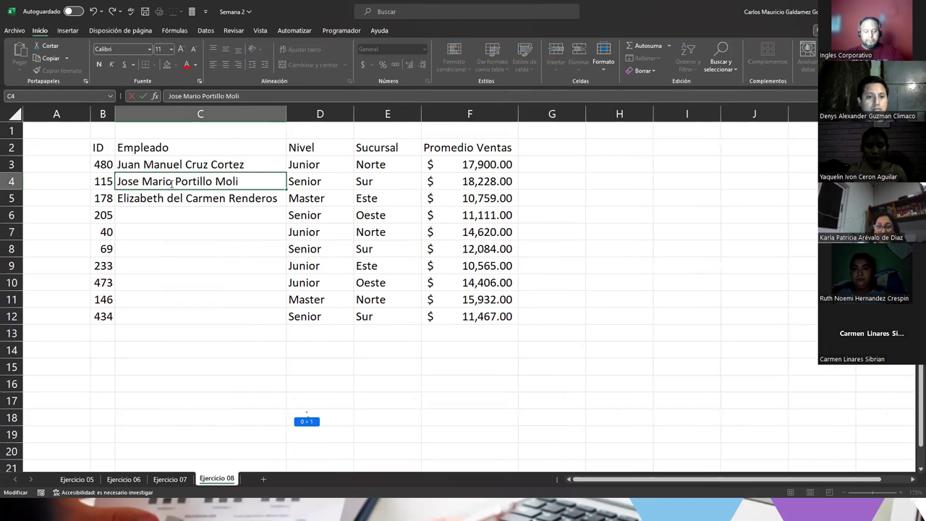
{"action": "key", "text": "Return"}
Enter the full names of the employees with IDs 205 and 40 in C6 and C7
{"action": "key", "text": "Return"}
{"action": "type", "text": "Mario Osiris Castro Sorto"}
{"action": "key", "text": "Return"}
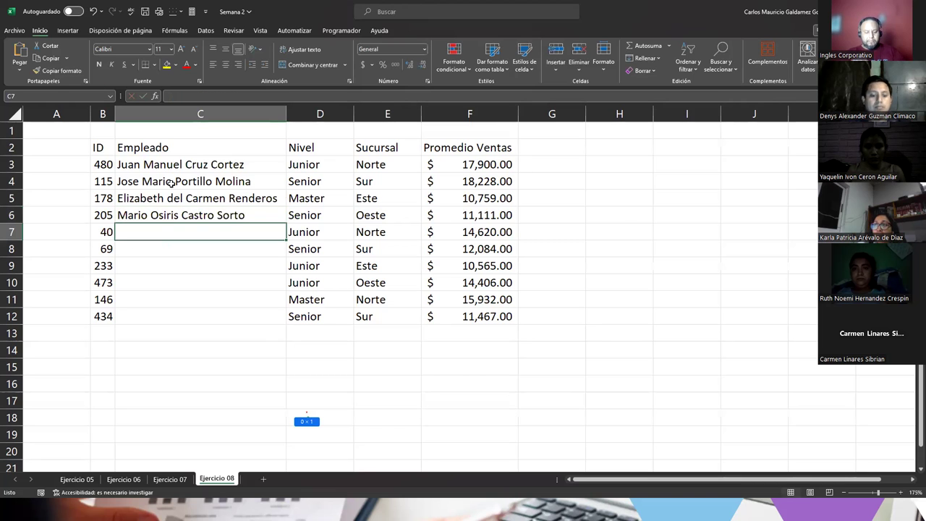
{"action": "type", "text": "Dora Elizabeth Campos Pacheco"}
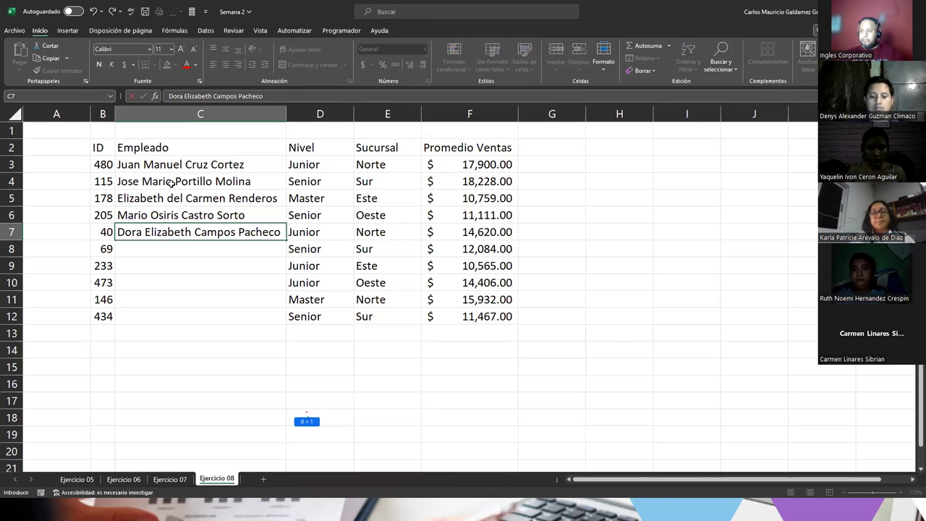
{"action": "key", "text": "Return"}
Enter the full names of the employees with IDs 69 and 233 in C8 and C9
{"action": "type", "text": "Esteban Eliseo Mendoza Dueñas"}
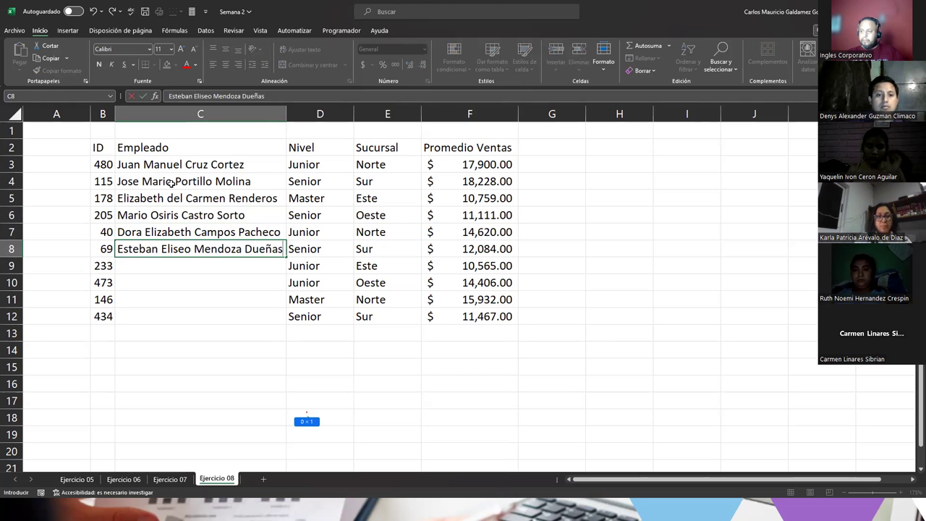
{"action": "key", "text": "Return"}
{"action": "type", "text": "I"}
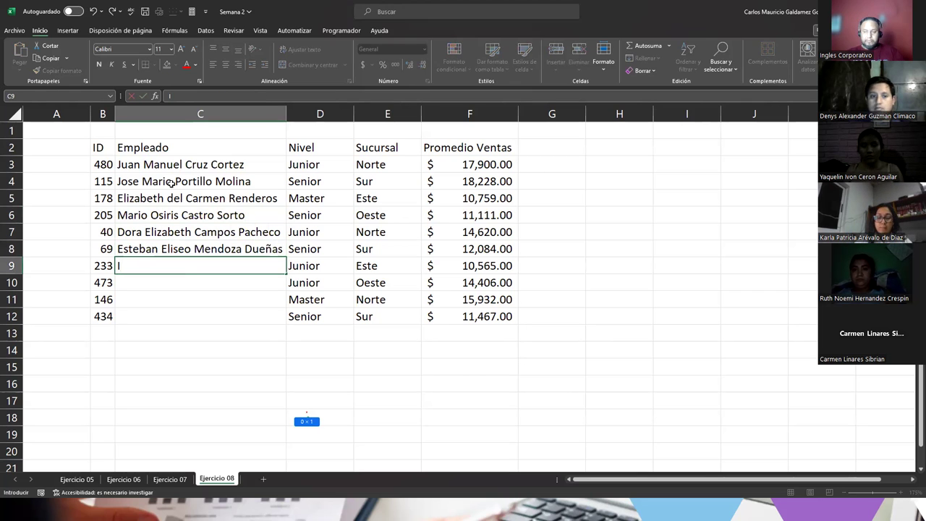
{"action": "type", "text": "leana Marisol Ma"}
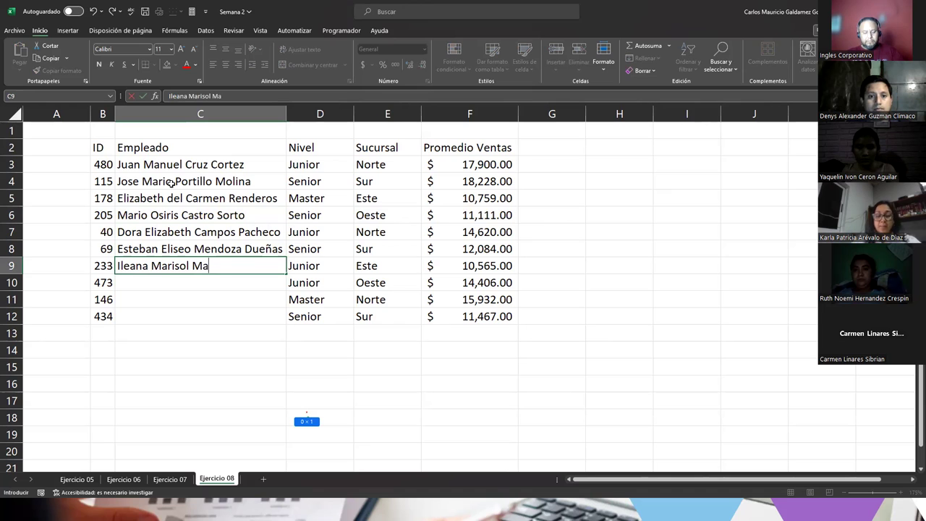
{"action": "type", "text": "ta Marr"}
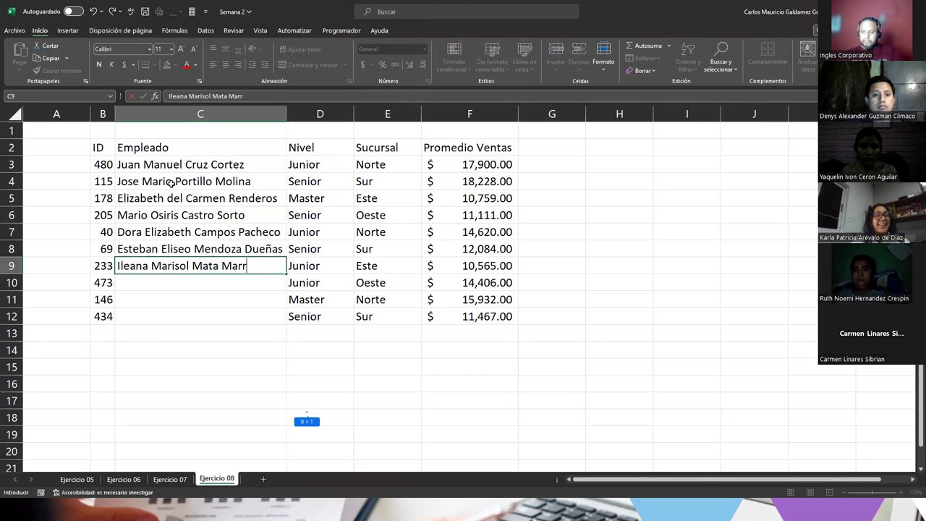
{"action": "type", "text": "acos"}
{"action": "key", "text": "Return"}
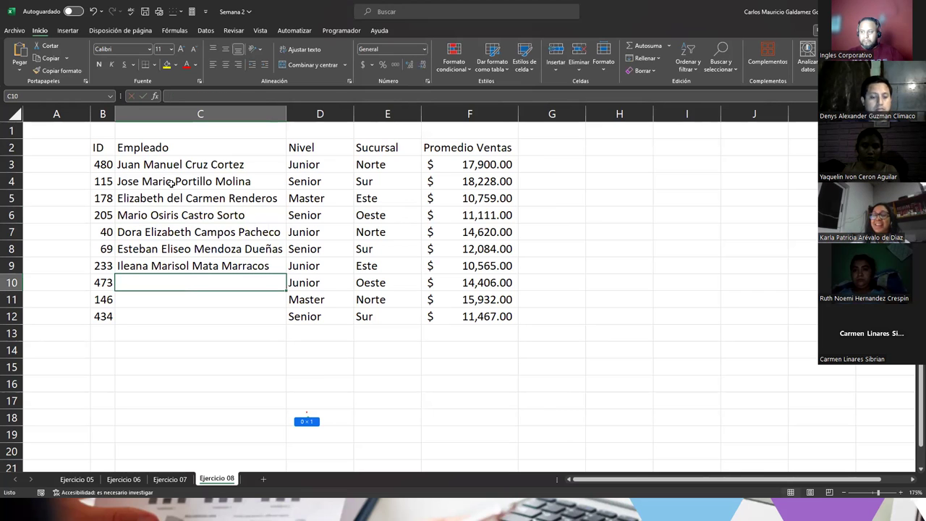
Enter the full names of the employees with IDs 473 and 146 in C10 and C11
{"action": "type", "text": "Ed"}
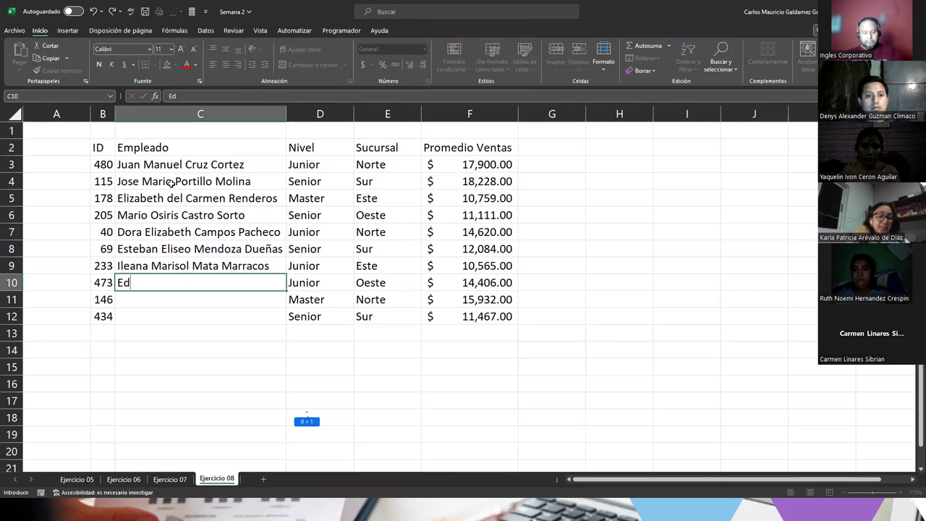
{"action": "type", "text": "enilson Al"}
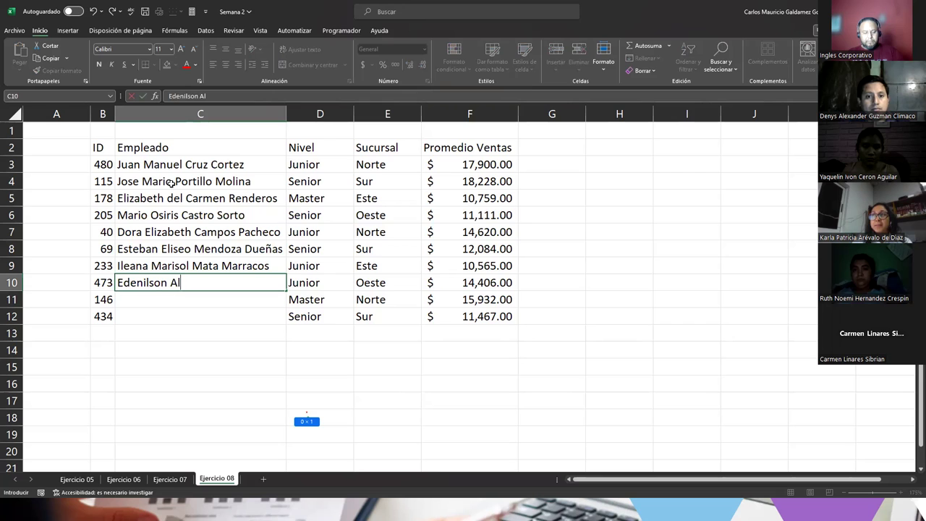
{"action": "type", "text": "exander S"}
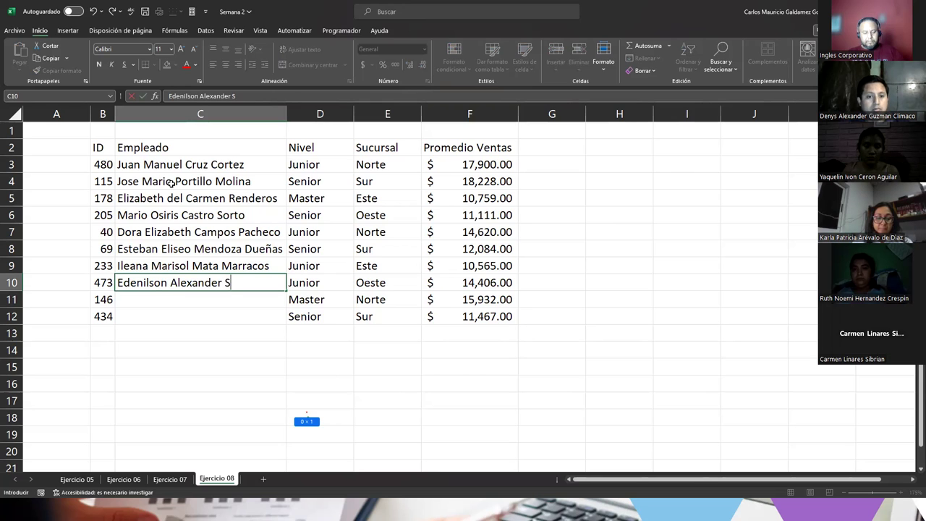
{"action": "type", "text": "ilva Dab"}
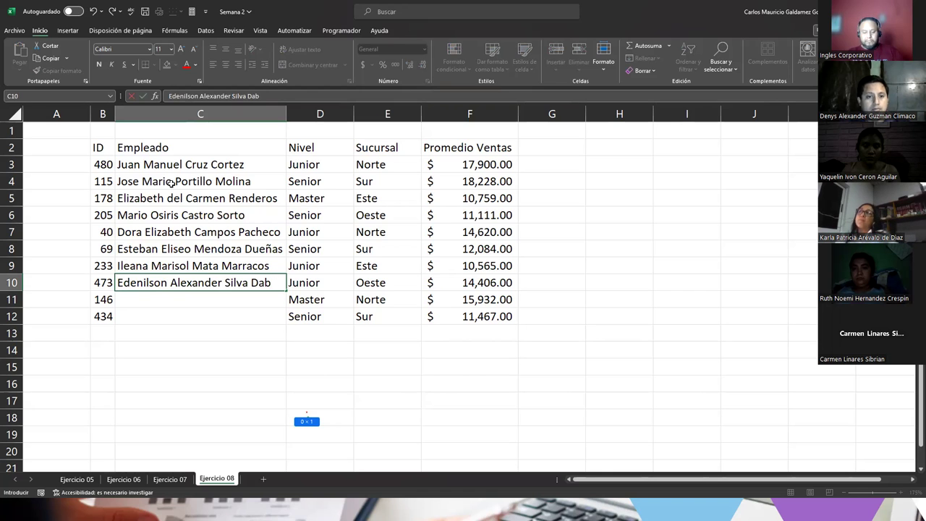
{"action": "type", "text": "ud"}
{"action": "key", "text": "Return"}
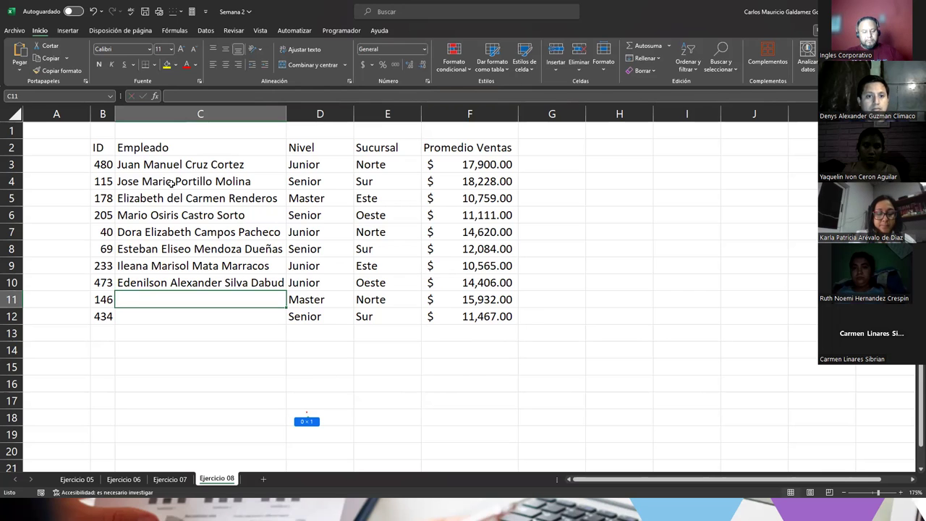
{"action": "type", "text": "Carlota"}
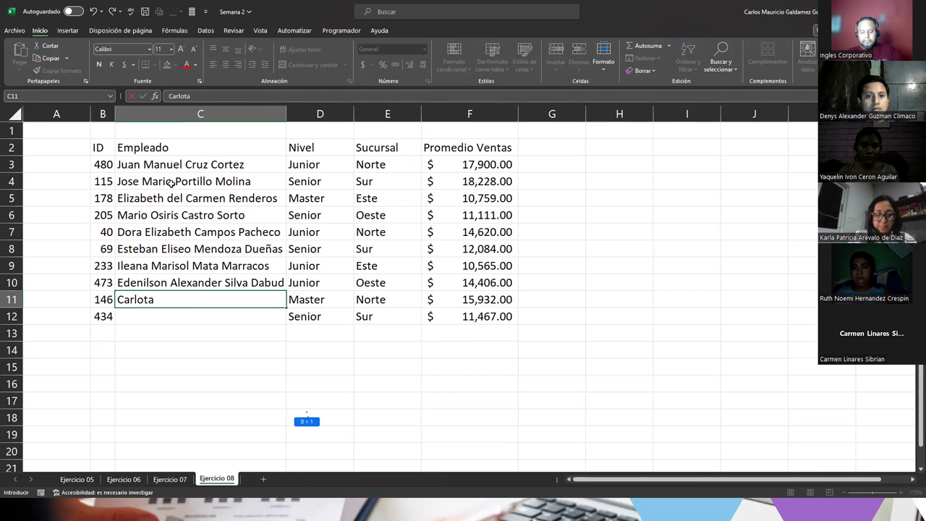
{"action": "type", "text": " Maribel Lozano Montoya"}
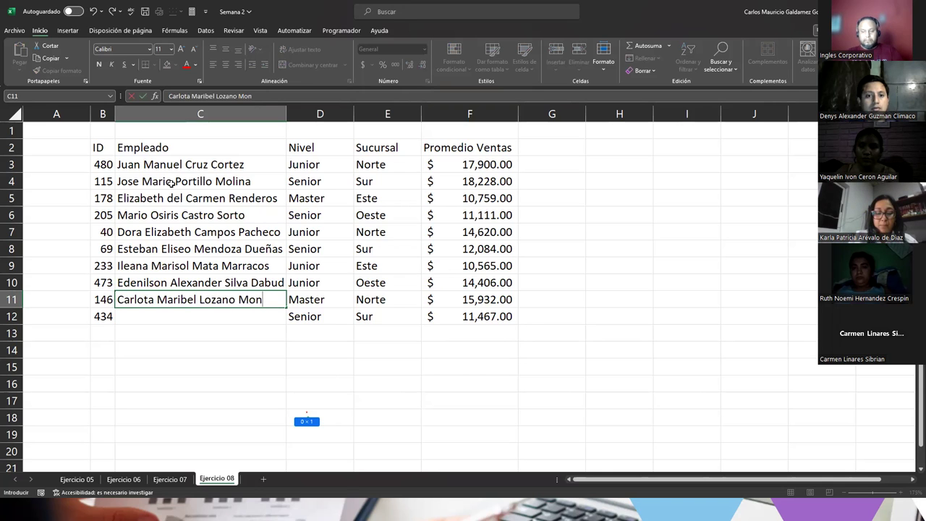
{"action": "key", "text": "Return"}
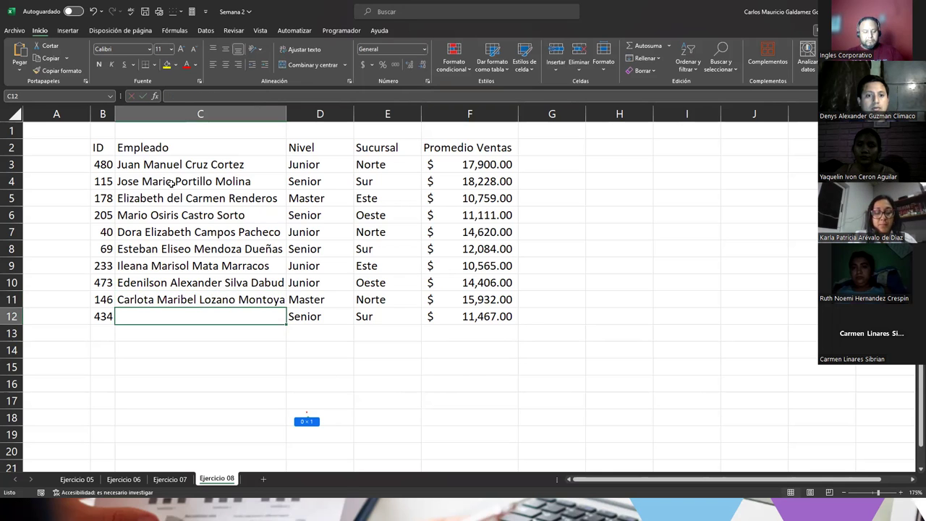
Enter the last employee's full name in C12 and refit column C to its contents
{"action": "type", "text": "Men"}
{"action": "key", "text": "BackSpace"}
{"action": "key", "text": "BackSpace"}
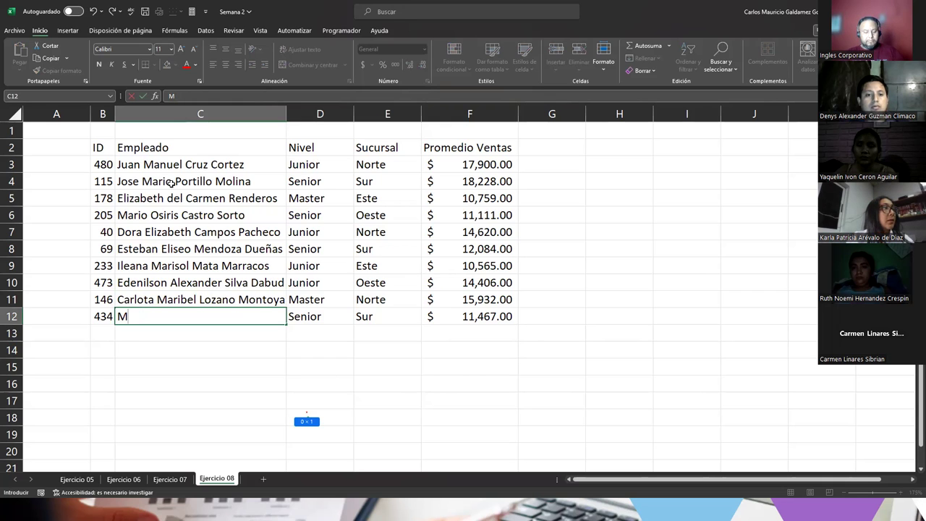
{"action": "type", "text": "elvin"}
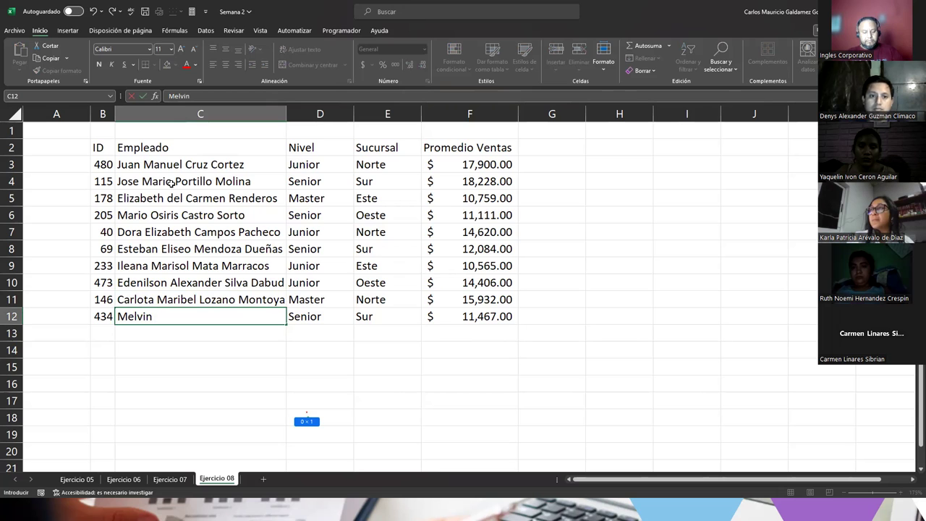
{"action": "type", "text": " Ernes"}
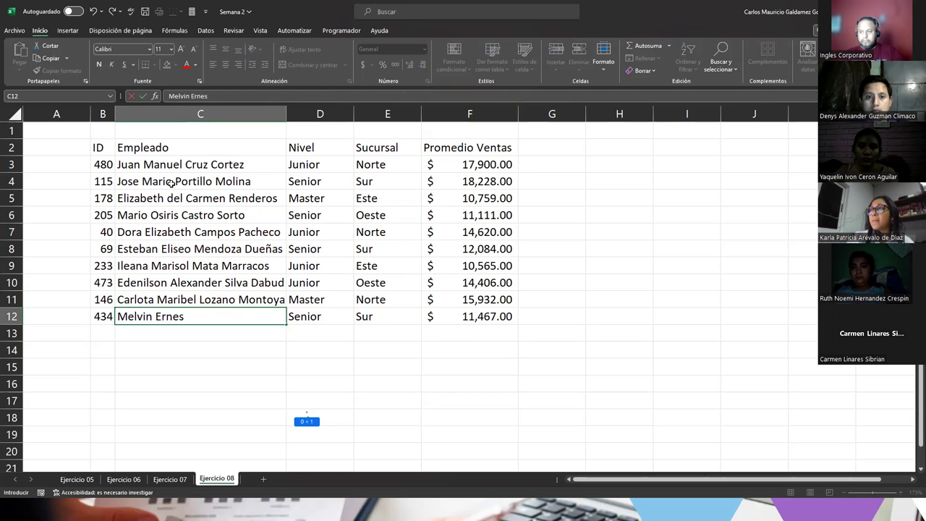
{"action": "type", "text": "to Ma"}
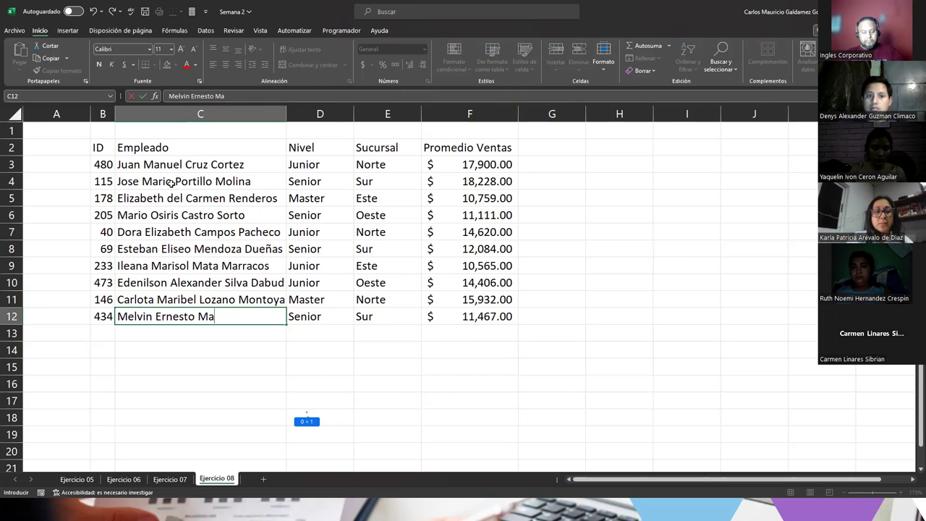
{"action": "type", "text": "uricio Gomez"}
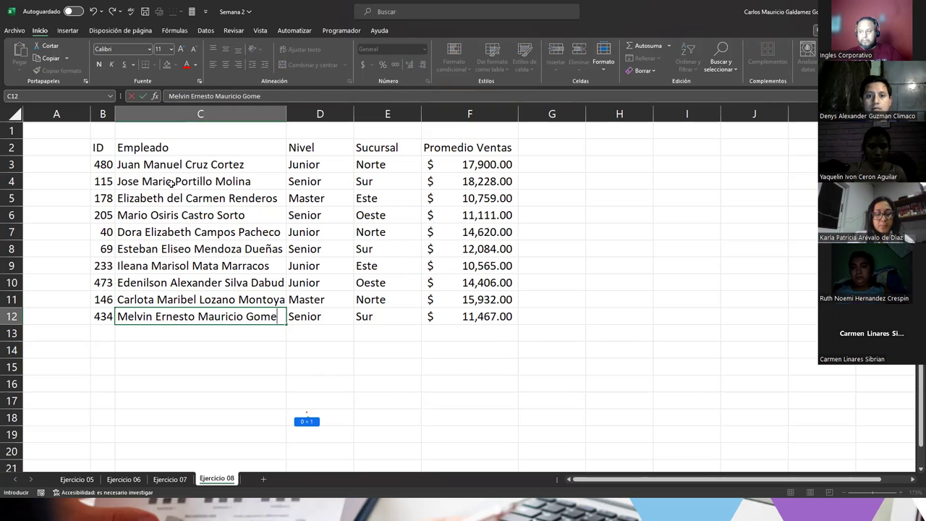
{"action": "key", "text": "Return"}
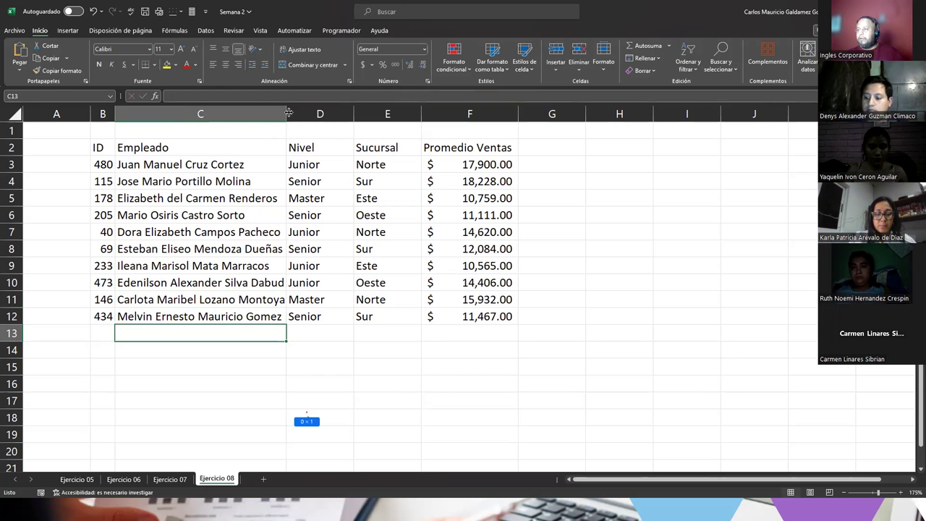
{"action": "double_click", "coordinate": [287, 111]}
Apply all borders to the employee table in B2 to F12
{"action": "left_click_drag", "start_coordinate": [104, 149], "coordinate": [482, 311]}
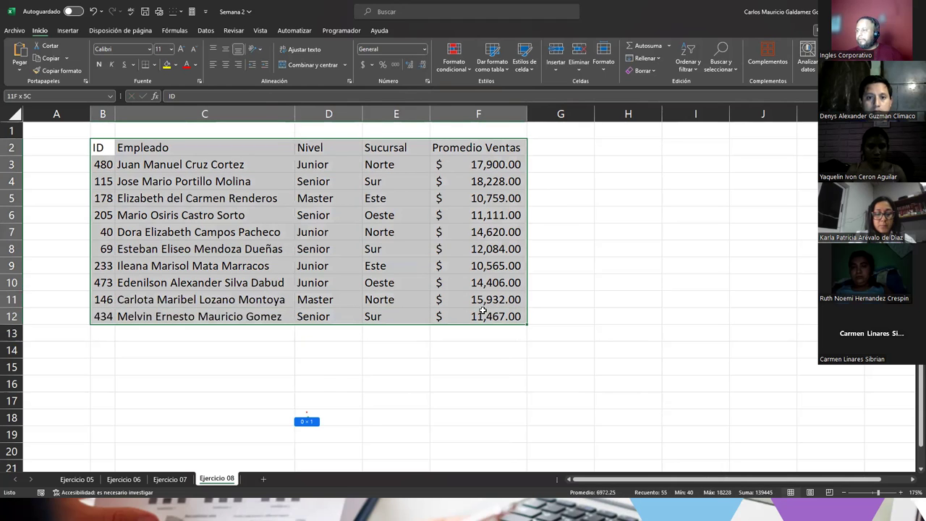
{"action": "left_click", "coordinate": [154, 64]}
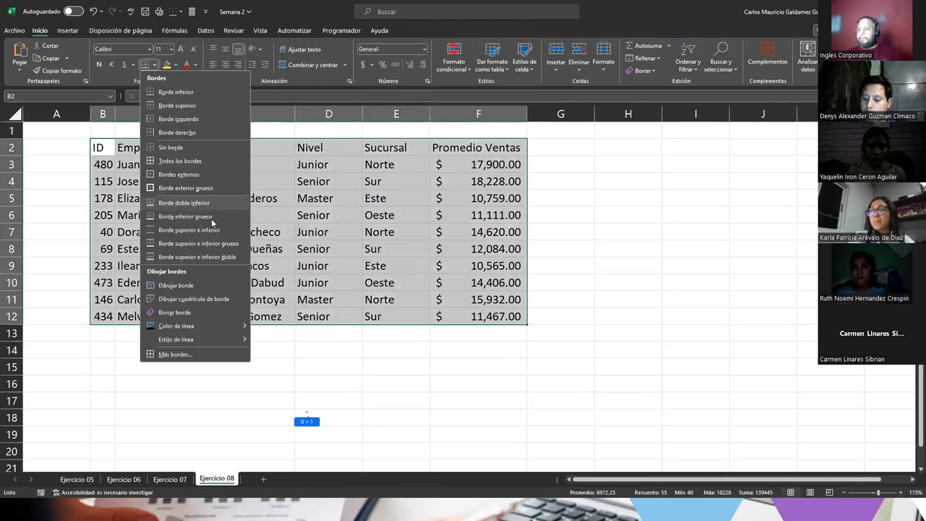
{"action": "left_click", "coordinate": [172, 161]}
Apply the large Encabezado cell style to the table's header row from B2 to F2
{"action": "left_click_drag", "start_coordinate": [97, 148], "coordinate": [448, 148]}
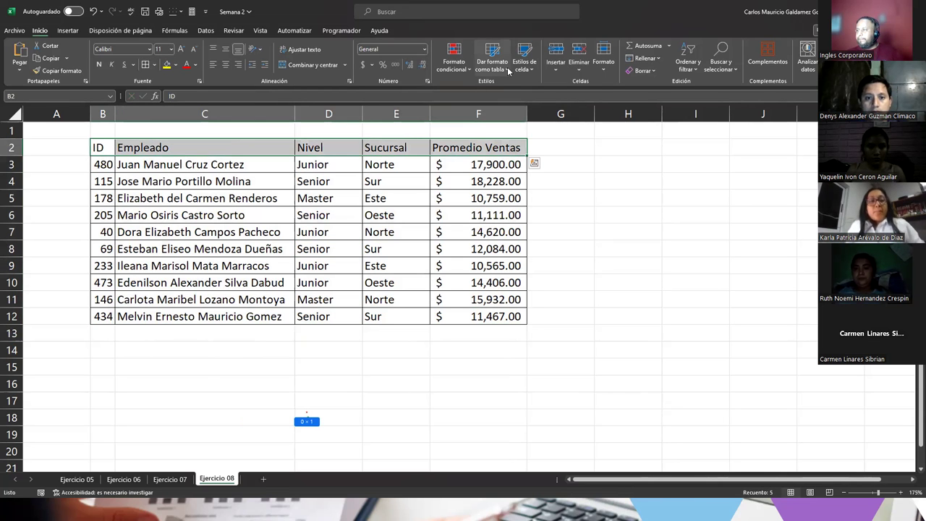
{"action": "left_click", "coordinate": [525, 62]}
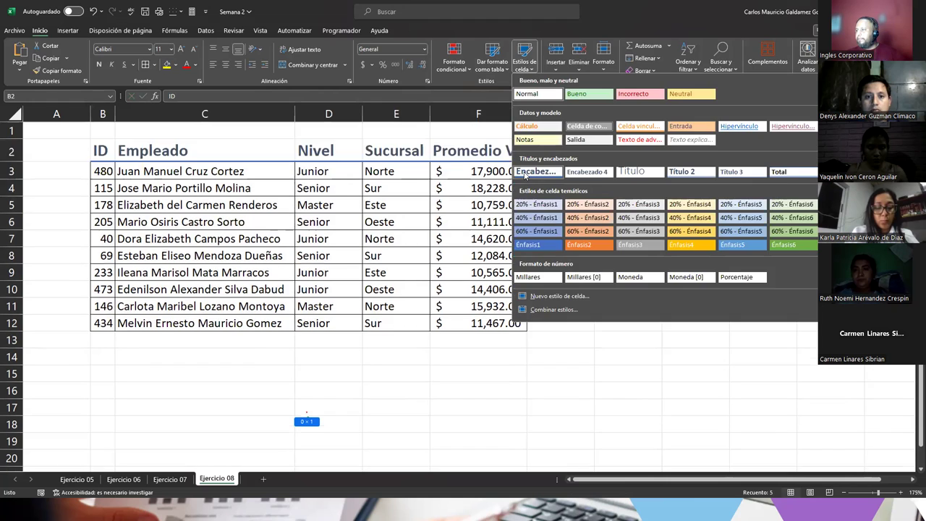
{"action": "left_click", "coordinate": [536, 171]}
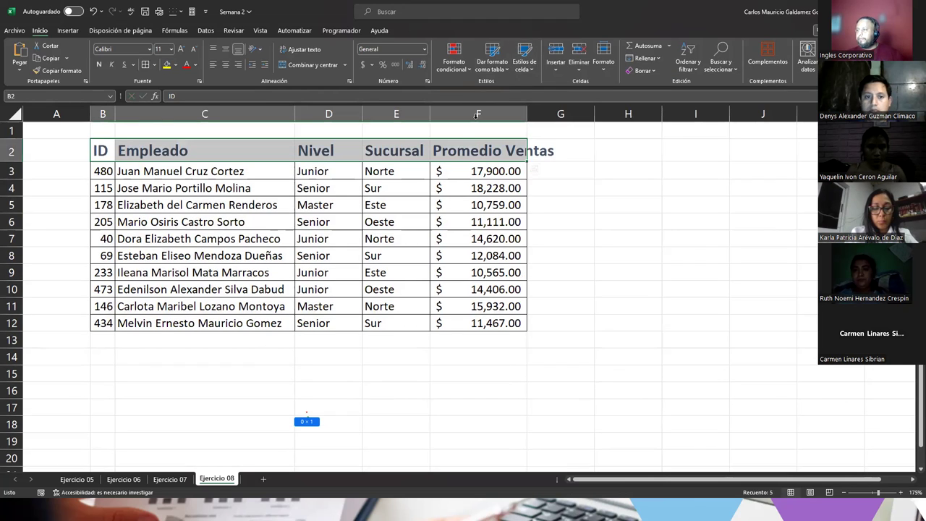
Fit the widths of columns D, E and F to their contents
{"action": "double_click", "coordinate": [526, 114]}
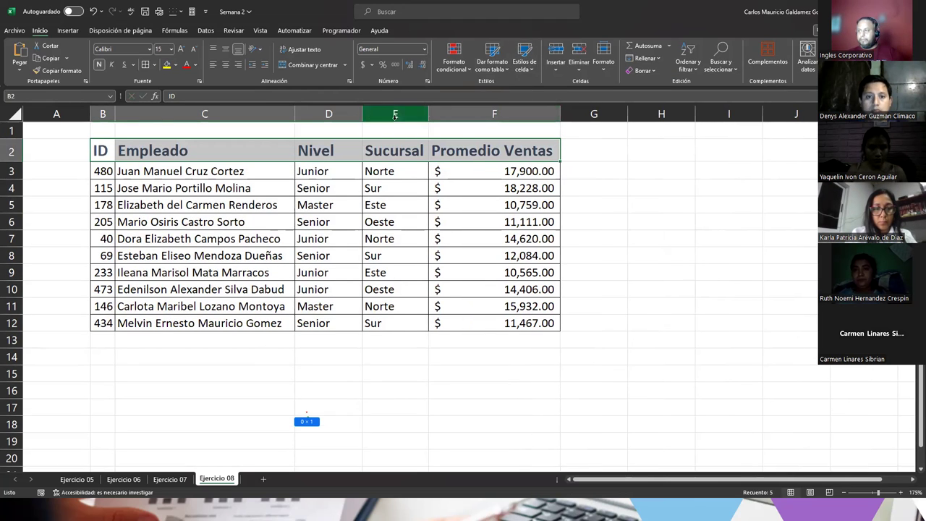
{"action": "double_click", "coordinate": [361, 113]}
{"action": "left_click_drag", "start_coordinate": [338, 114], "coordinate": [352, 113]}
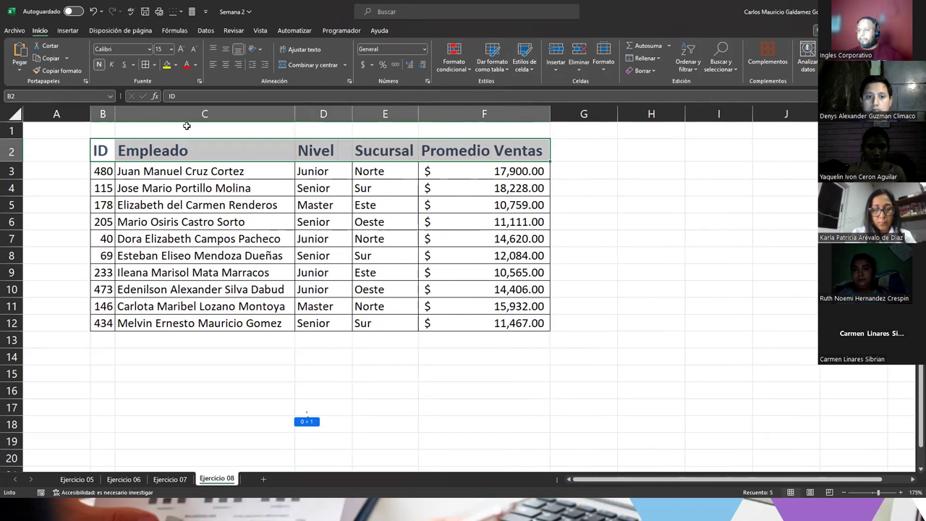
{"action": "scroll", "coordinate": [155, 241], "scroll_direction": "down", "scroll_amount": 1}
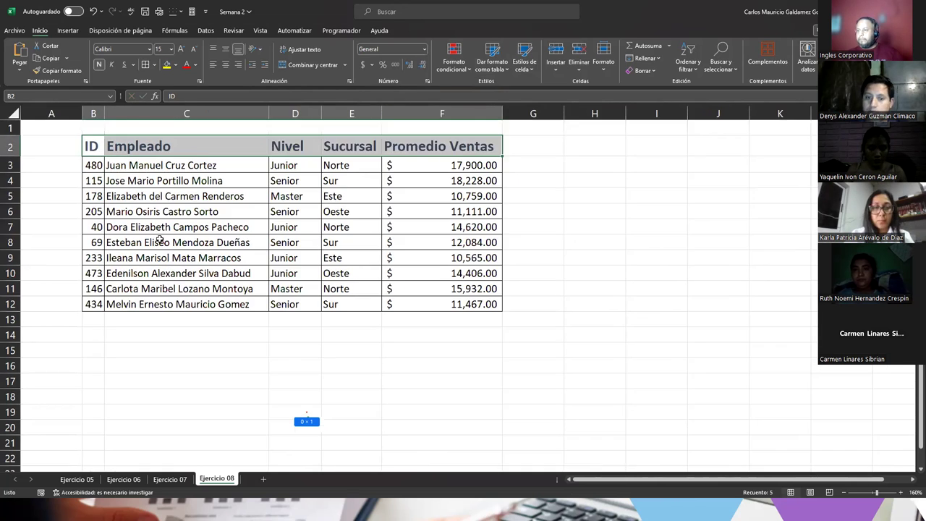
Make the ID values in B3 to B12 bold and apply the Énfasis3 cell style to them
{"action": "key", "text": "Down"}
{"action": "left_click_drag", "start_coordinate": [103, 257], "coordinate": [104, 304]}
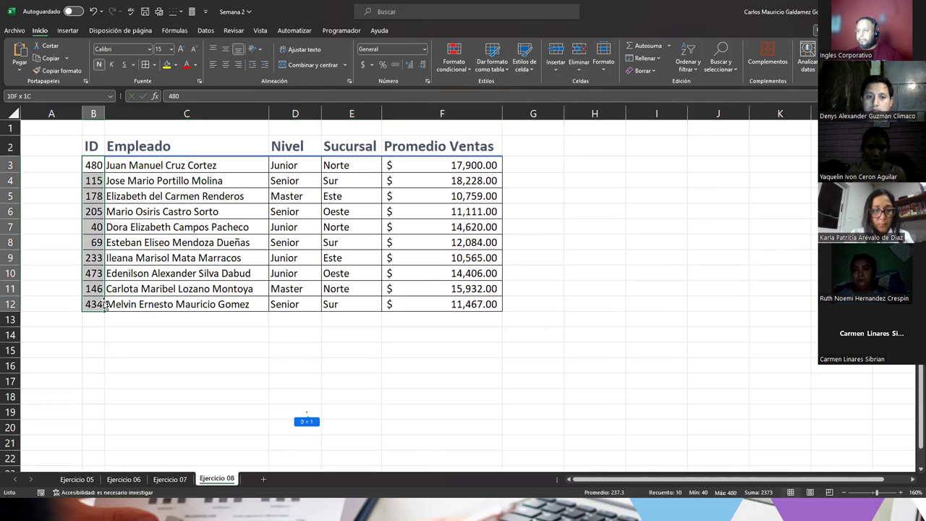
{"action": "left_click", "coordinate": [99, 65]}
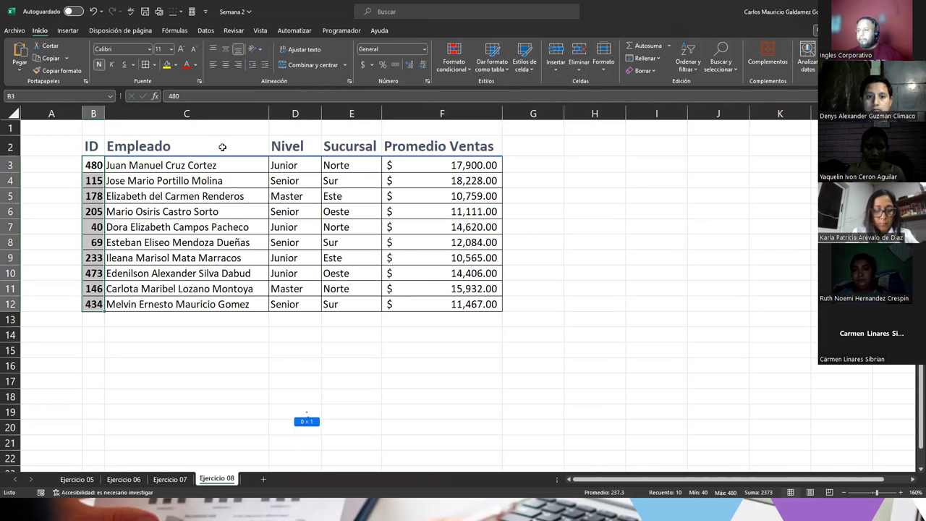
{"action": "left_click", "coordinate": [526, 73]}
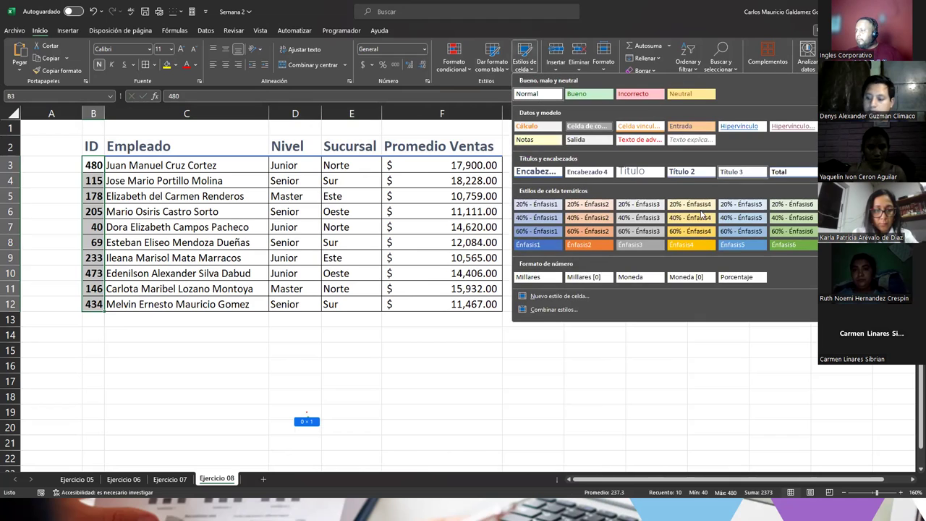
{"action": "left_click", "coordinate": [622, 243]}
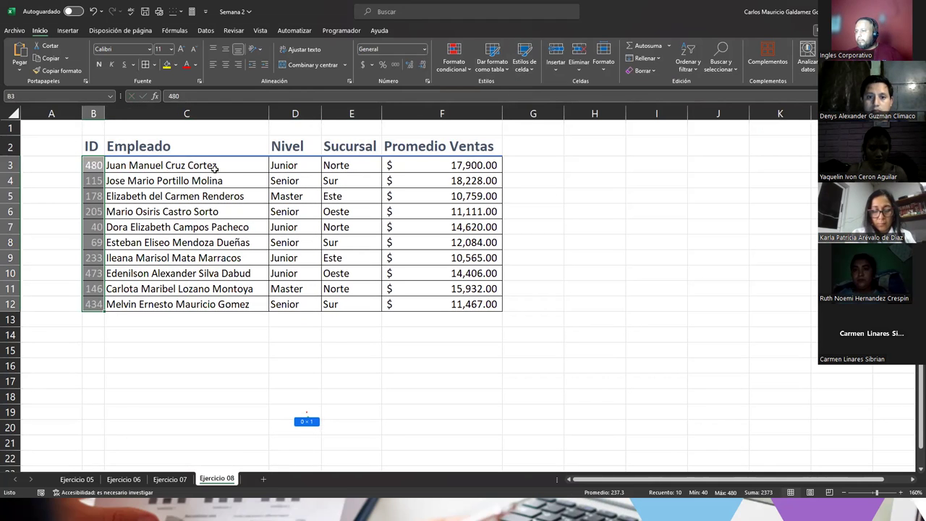
Apply the Énfasis3 cell style to the Nivel values in D3 to D12 and the Promedio Ventas values in F3 to F12
{"action": "left_click_drag", "start_coordinate": [282, 164], "coordinate": [306, 305]}
{"action": "left_click_drag", "start_coordinate": [419, 166], "coordinate": [434, 304]}
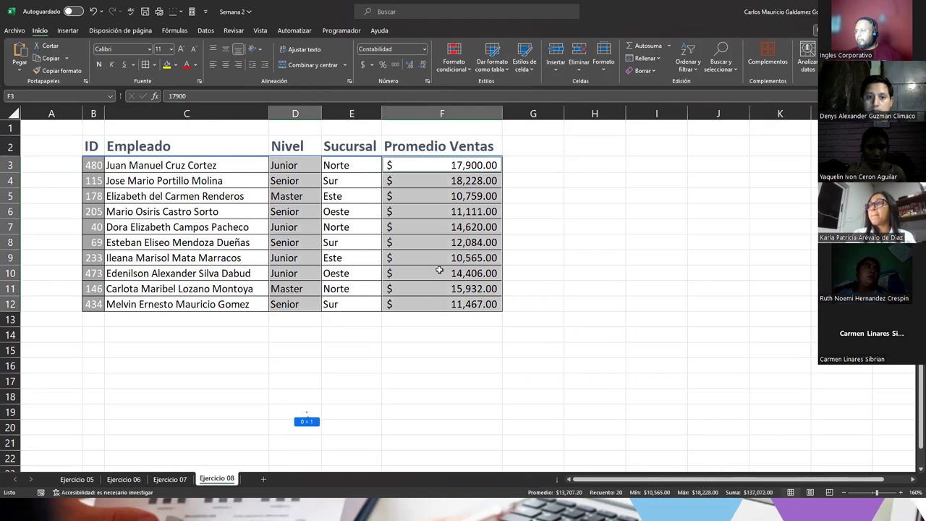
{"action": "left_click", "coordinate": [525, 58]}
{"action": "left_click", "coordinate": [638, 246]}
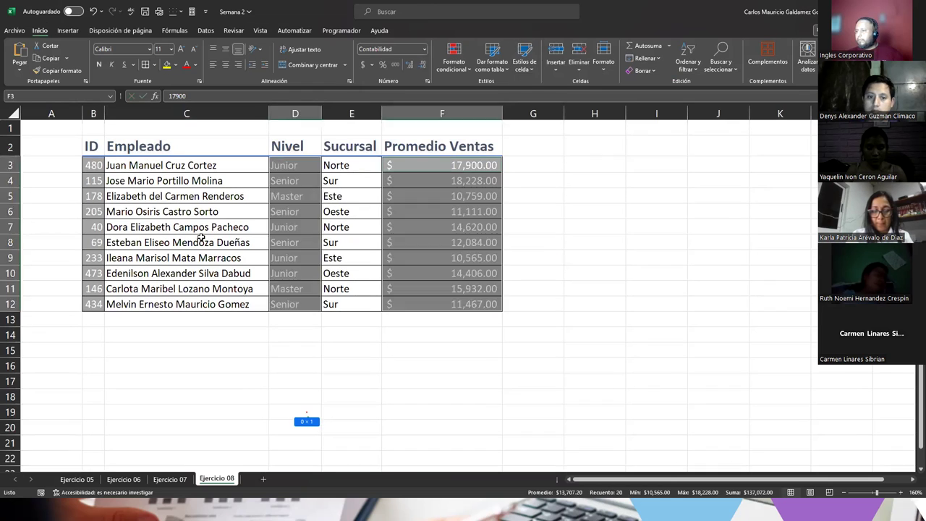
Reapply all borders to the whole employee table from B2 to F12
{"action": "left_click_drag", "start_coordinate": [94, 145], "coordinate": [449, 303]}
{"action": "left_click", "coordinate": [146, 65]}
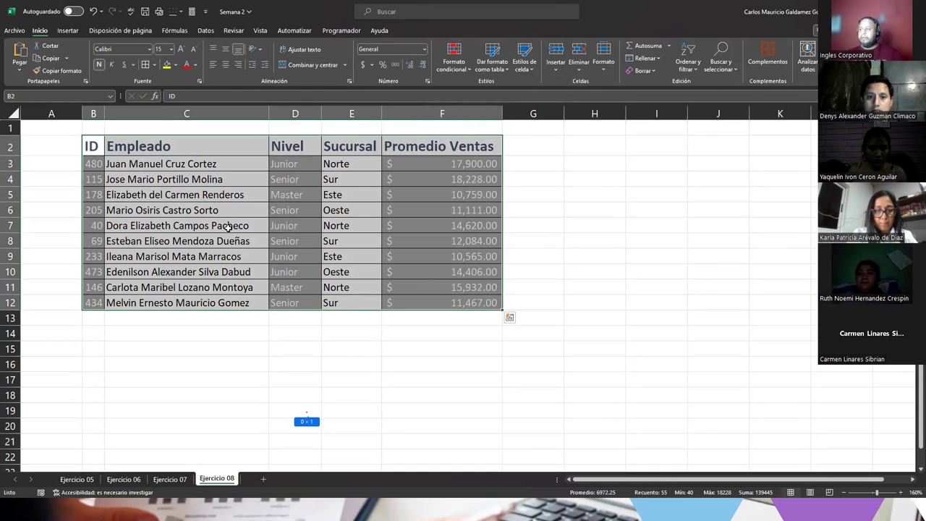
{"action": "left_click", "coordinate": [186, 270]}
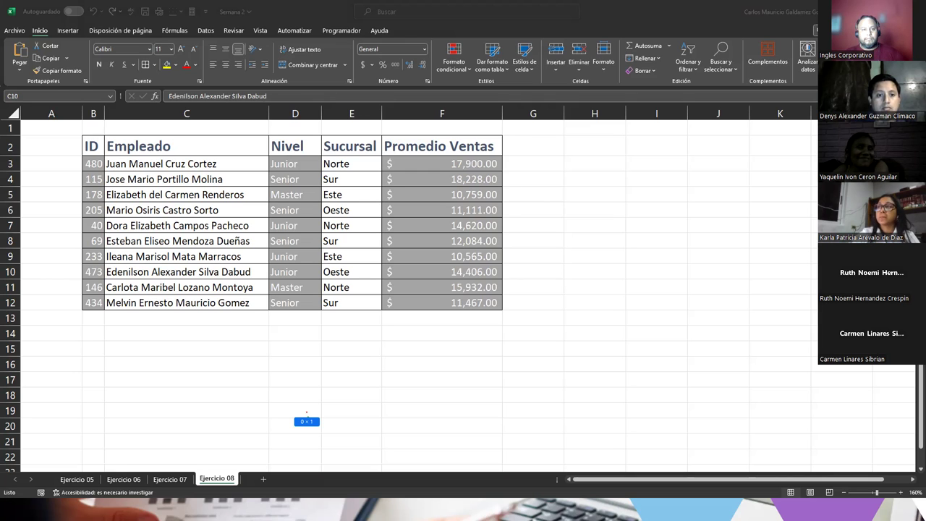
{"action": "key", "text": "Escape"}
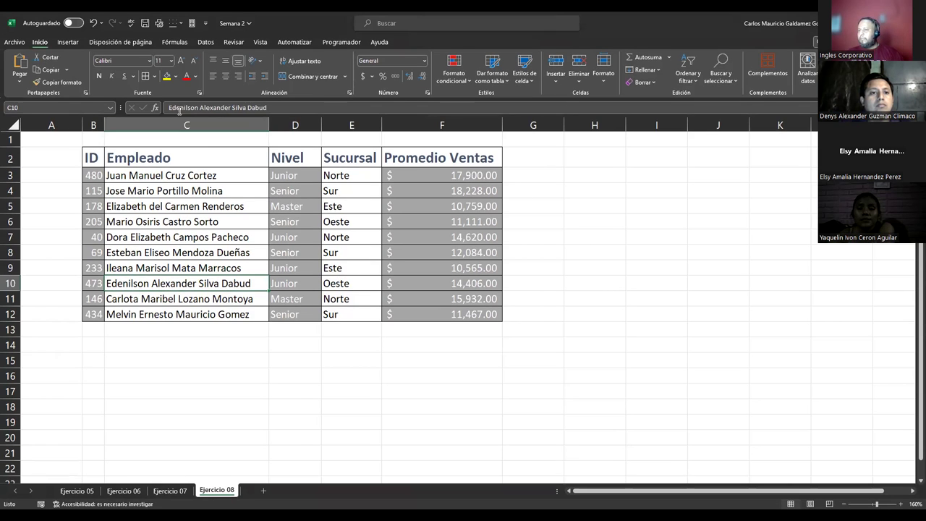
Narrow column A to about the width of the ID column and select cell A1
{"action": "left_click_drag", "start_coordinate": [83, 124], "coordinate": [41, 125]}
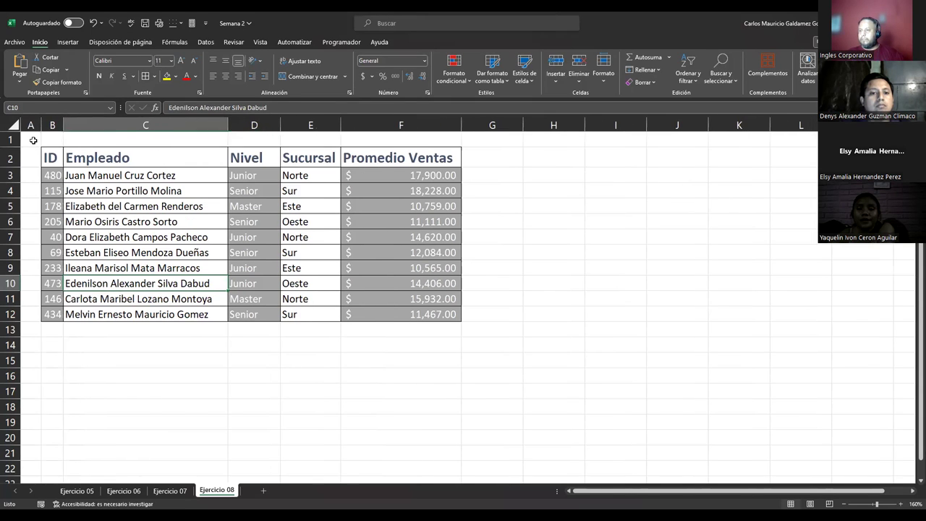
{"action": "left_click", "coordinate": [33, 139]}
{"action": "type", "text": "Ejerci"}
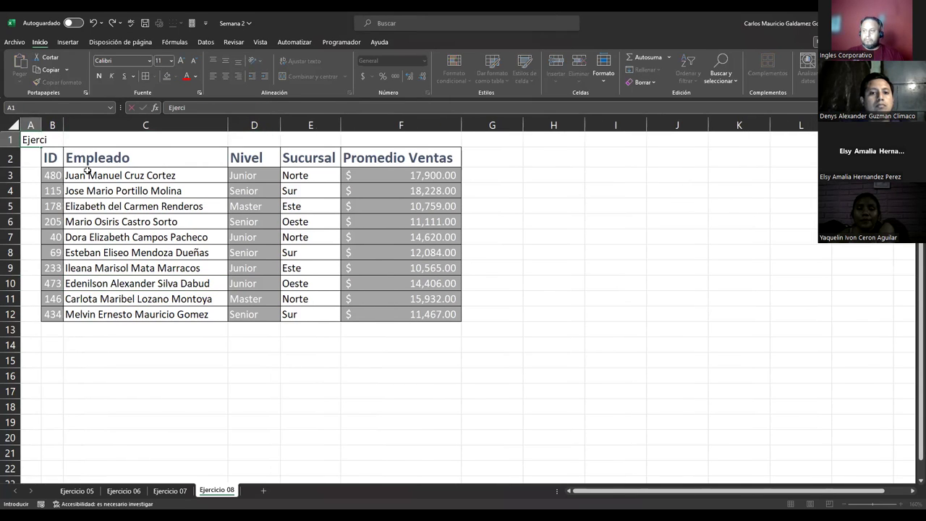
{"action": "type", "text": "cio 08"}
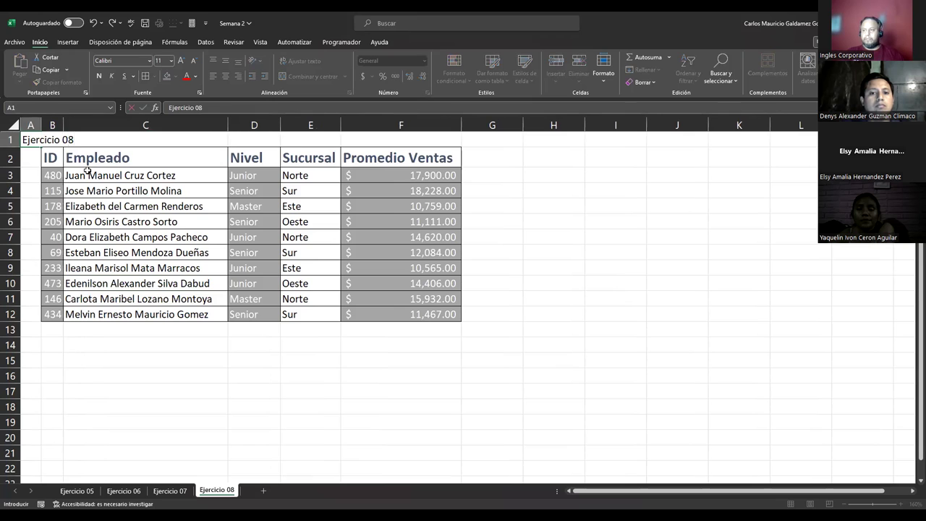
{"action": "key", "text": "BackSpace"}
{"action": "key", "text": "BackSpace"}
{"action": "key", "text": "BackSpace"}
{"action": "key", "text": "BackSpace"}
{"action": "key", "text": "BackSpace"}
{"action": "key", "text": "BackSpace"}
{"action": "key", "text": "BackSpace"}
{"action": "key", "text": "BackSpace"}
{"action": "key", "text": "BackSpace"}
{"action": "key", "text": "BackSpace"}
{"action": "key", "text": "BackSpace"}
{"action": "key", "text": "BackSpace"}
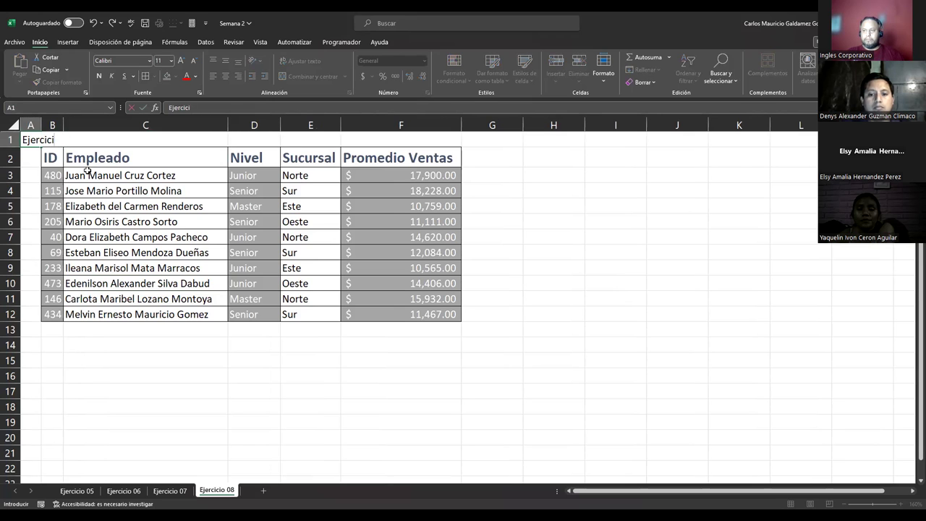
Enter the title Sesion 08 in A1 and the label Indice in H1
{"action": "type", "text": "Sesion 08"}
{"action": "key", "text": "Return"}
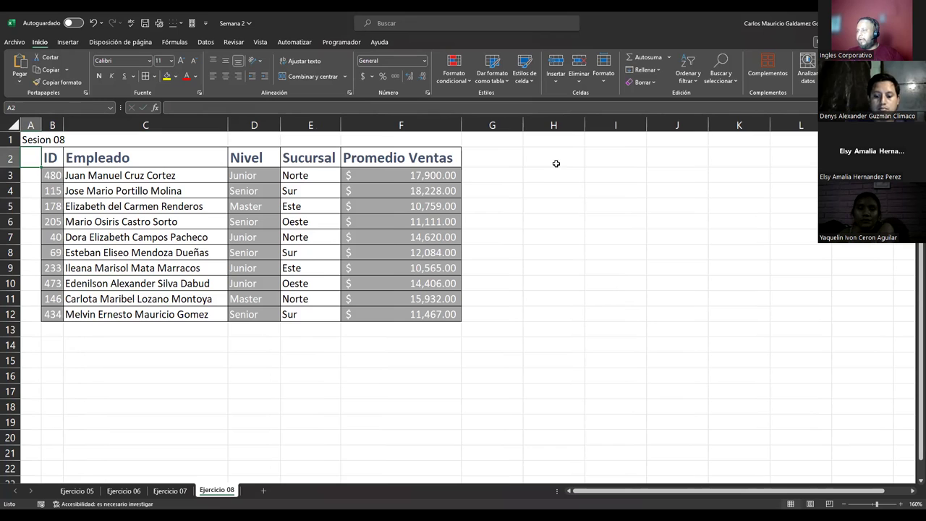
{"action": "left_click", "coordinate": [558, 139]}
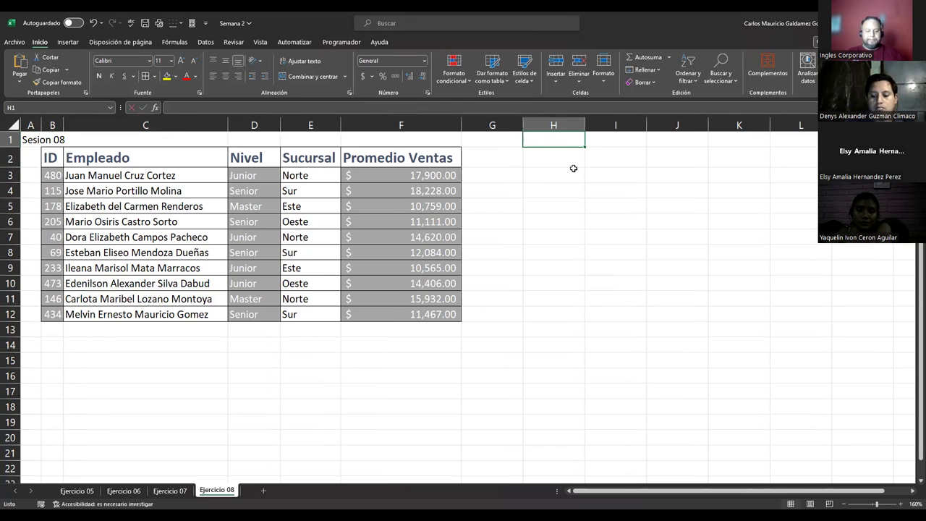
{"action": "type", "text": "Indice"}
{"action": "key", "text": "Return"}
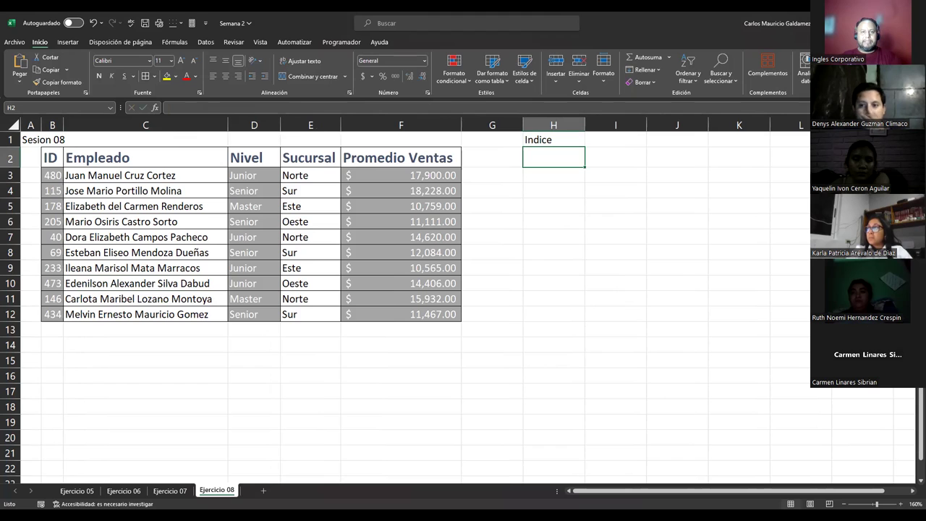
{"action": "key", "text": "alt+Tab"}
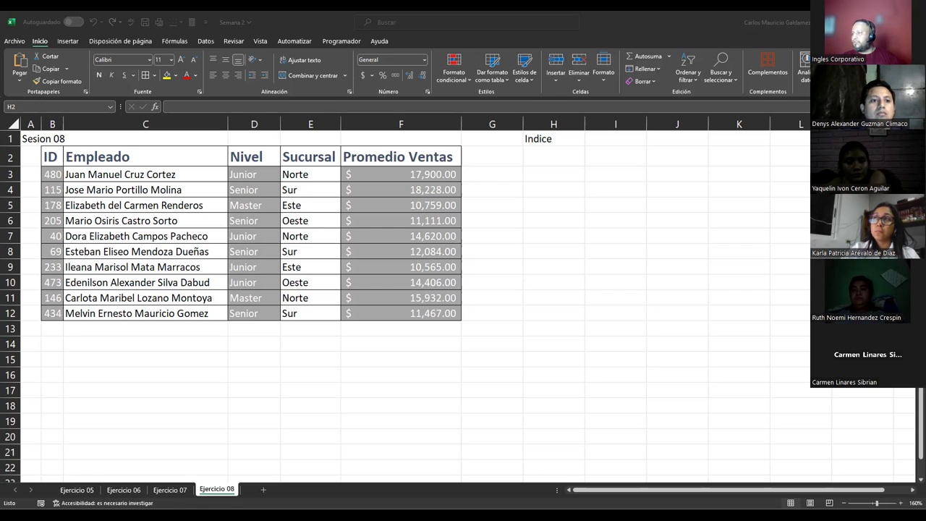
Enter the label Nivel in H3 and move up to the empty cell H2
{"action": "left_click", "coordinate": [552, 174]}
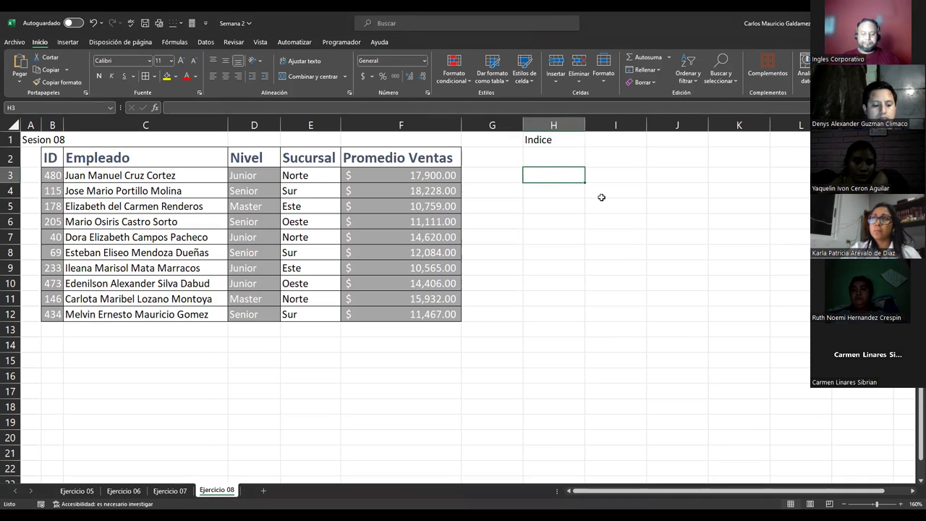
{"action": "type", "text": "Nivel"}
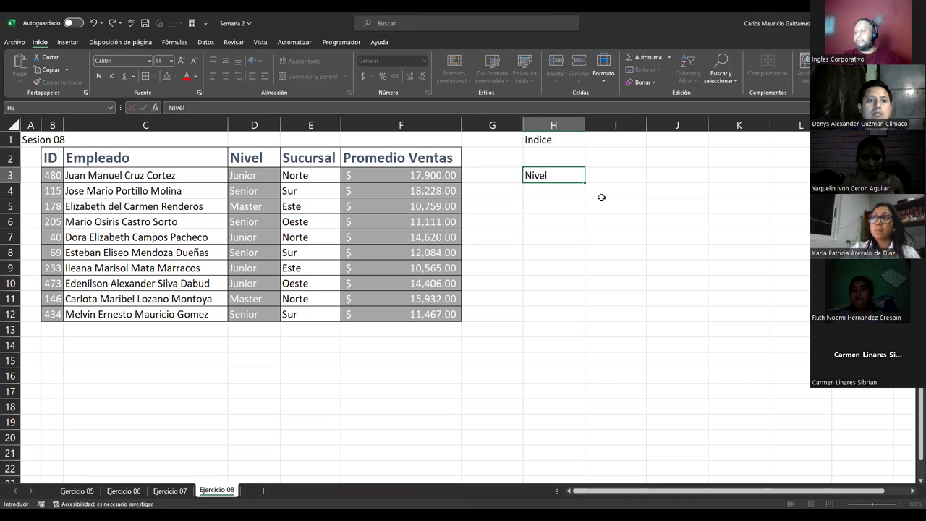
{"action": "key", "text": "Up"}
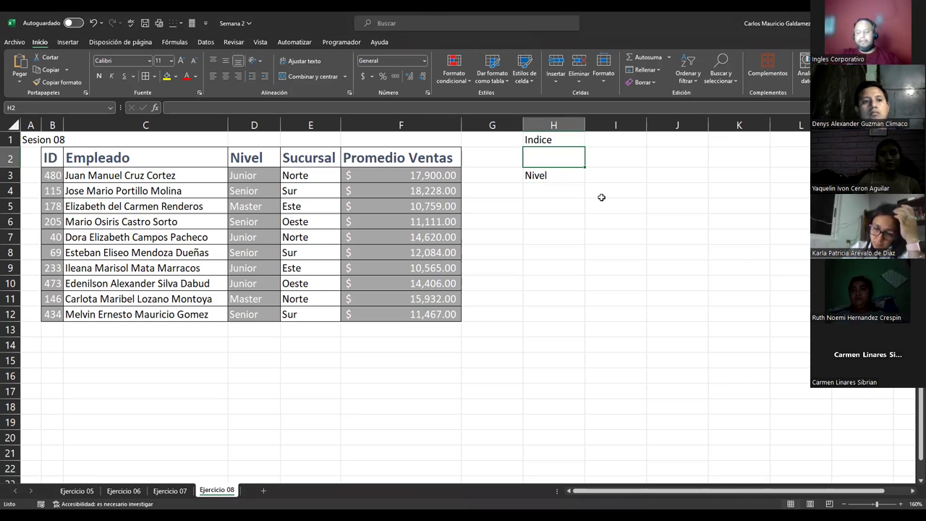
{"action": "type", "text": "Nombre"}
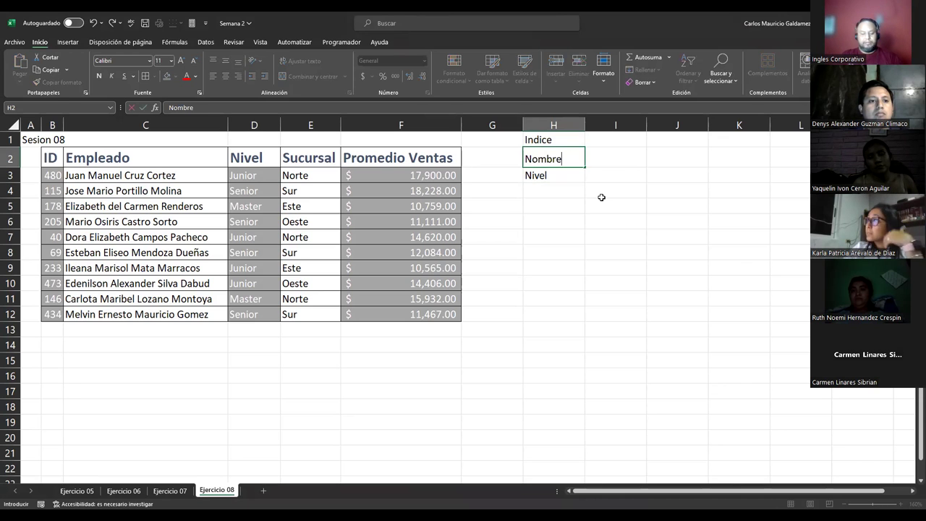
{"action": "key", "text": "BackSpace"}
{"action": "key", "text": "BackSpace"}
{"action": "key", "text": "BackSpace"}
{"action": "key", "text": "BackSpace"}
{"action": "key", "text": "BackSpace"}
{"action": "key", "text": "BackSpace"}
Enter the label Empleado in H2, and widen columns H and I to fit the label and a full employee name
{"action": "type", "text": "Empleado"}
{"action": "key", "text": "Return"}
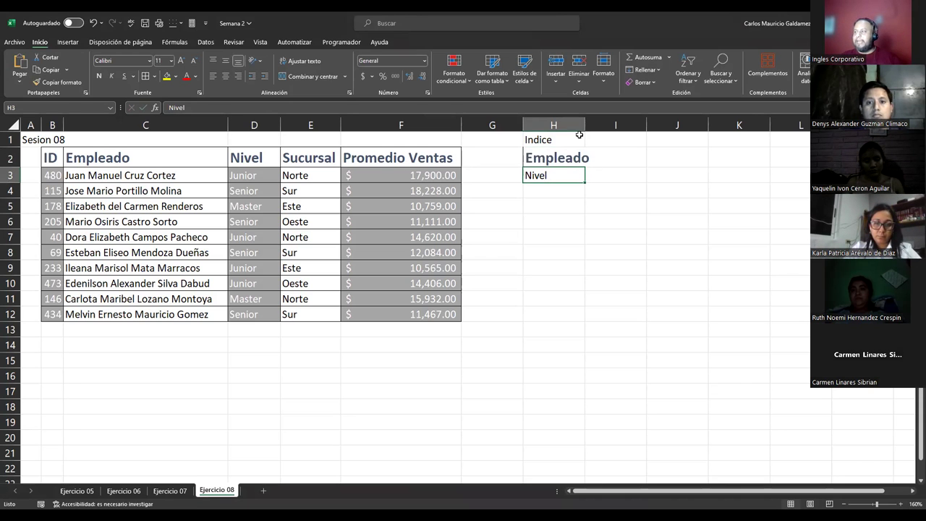
{"action": "left_click_drag", "start_coordinate": [531, 154], "coordinate": [556, 257]}
{"action": "left_click_drag", "start_coordinate": [56, 156], "coordinate": [373, 307]}
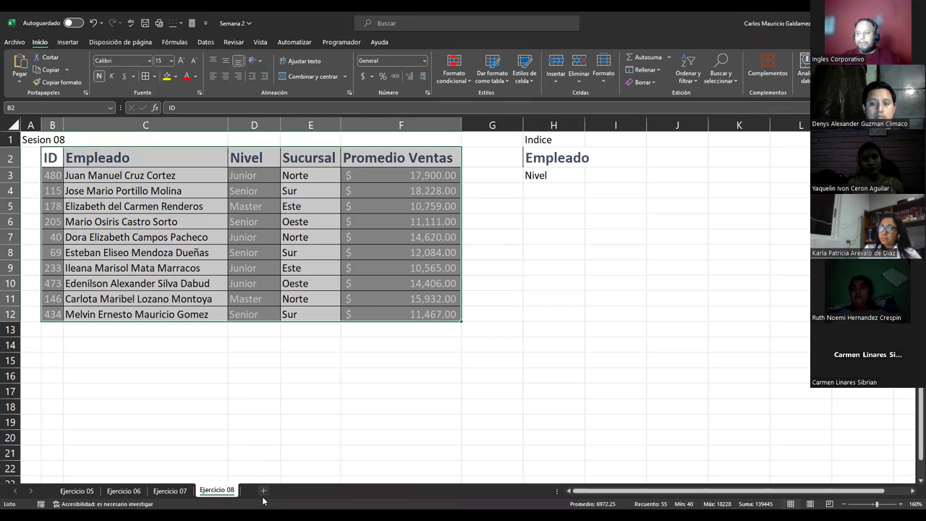
{"action": "left_click_drag", "start_coordinate": [547, 163], "coordinate": [630, 190]}
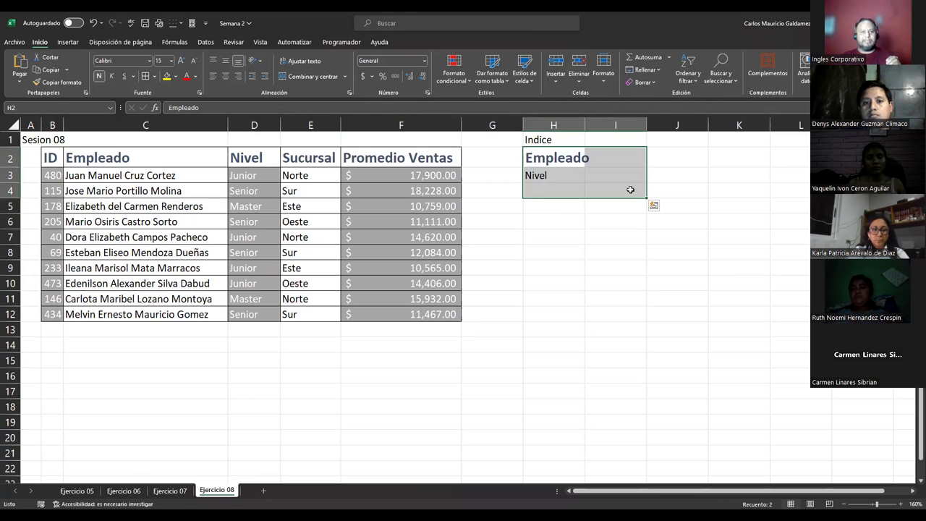
{"action": "left_click_drag", "start_coordinate": [584, 125], "coordinate": [594, 126]}
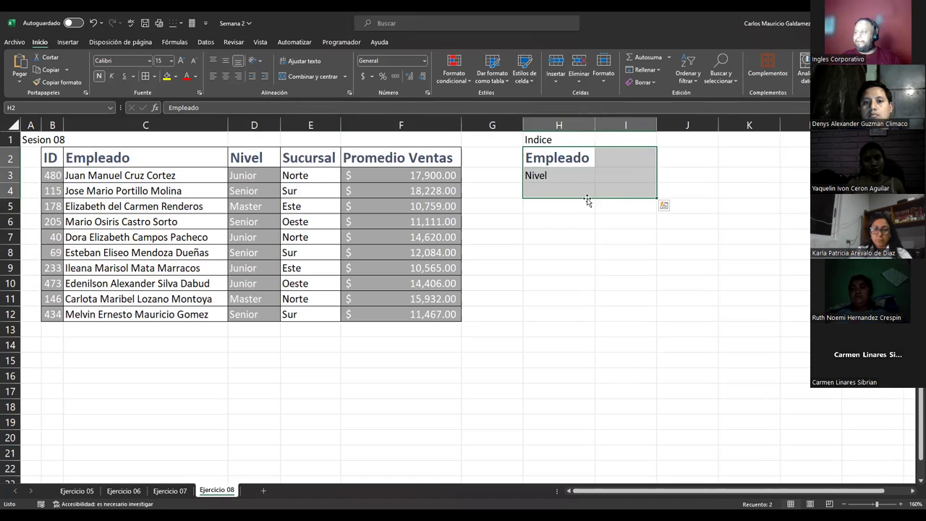
{"action": "left_click", "coordinate": [607, 160]}
{"action": "left_click_drag", "start_coordinate": [656, 126], "coordinate": [723, 137]}
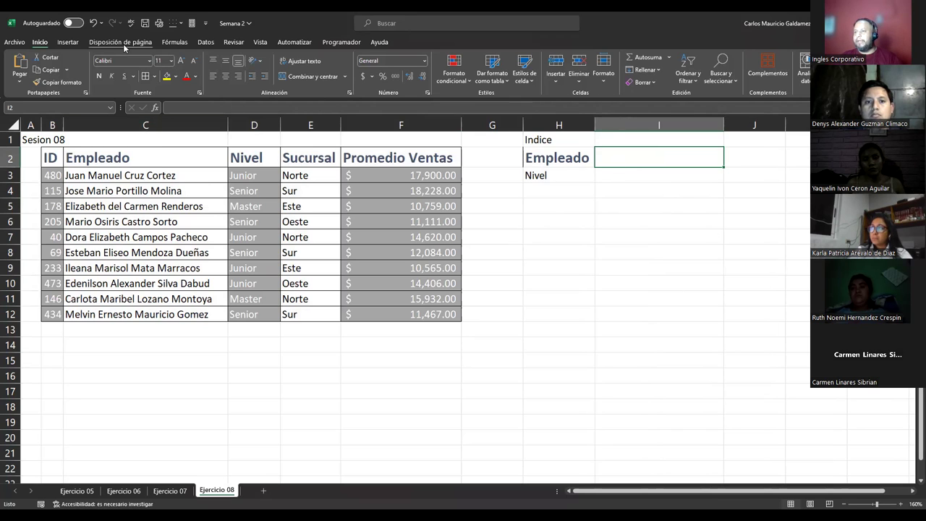
Add a Lista data validation to I2 with the employee names in C3 to C12 as its source
{"action": "left_click", "coordinate": [207, 45]}
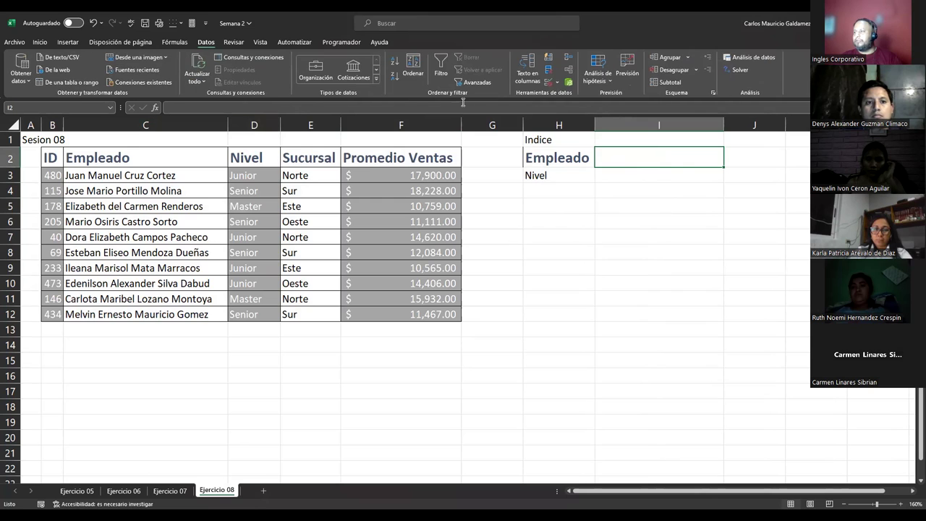
{"action": "left_click", "coordinate": [568, 83]}
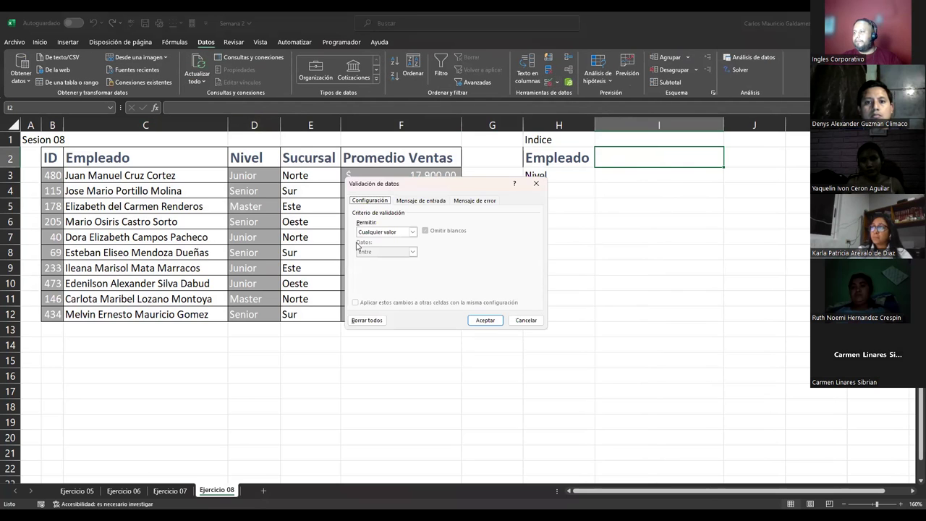
{"action": "left_click", "coordinate": [381, 234]}
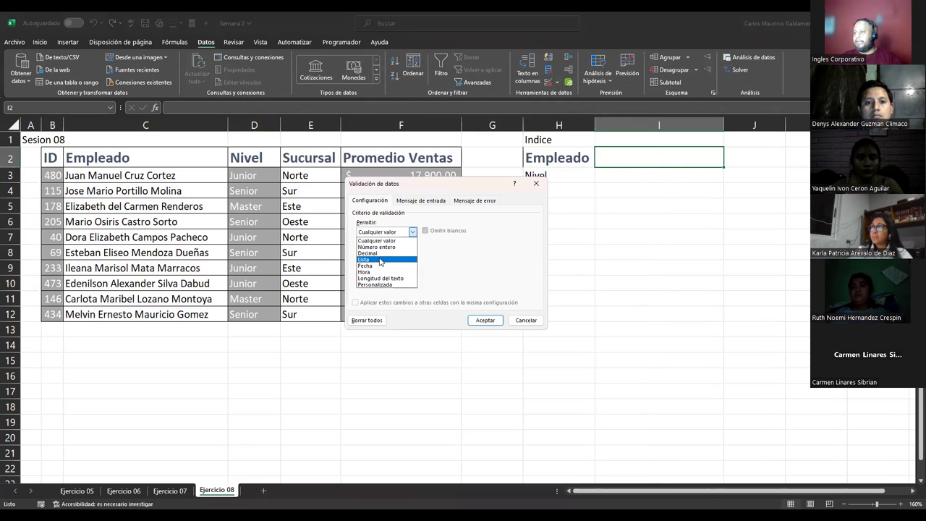
{"action": "left_click", "coordinate": [383, 258]}
{"action": "left_click", "coordinate": [383, 271]}
{"action": "left_click", "coordinate": [136, 180]}
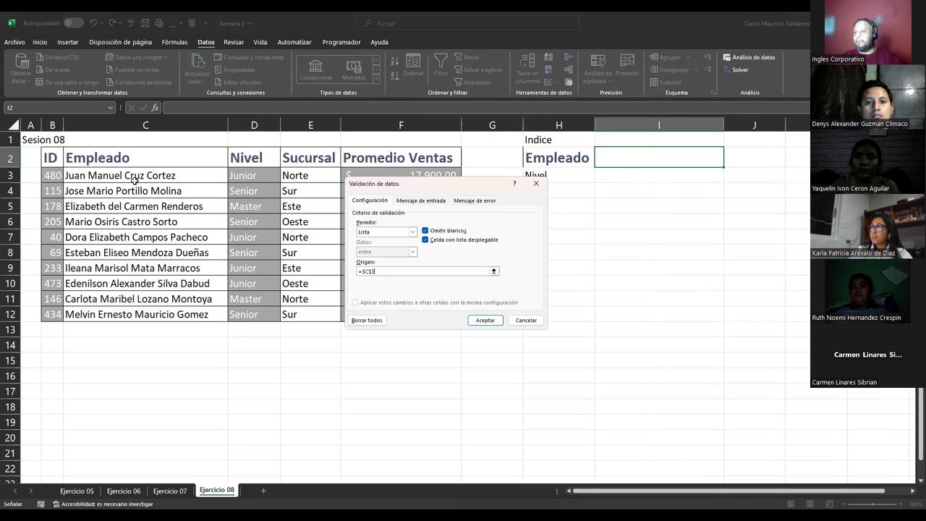
{"action": "left_click", "coordinate": [148, 320], "text": "shift"}
{"action": "left_click", "coordinate": [473, 322]}
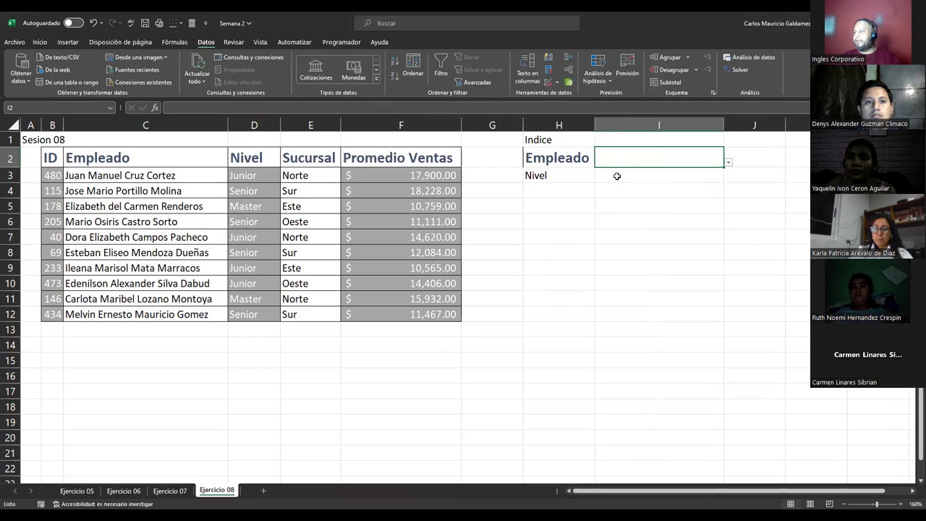
{"action": "left_click", "coordinate": [616, 176]}
{"action": "type", "text": "=i"}
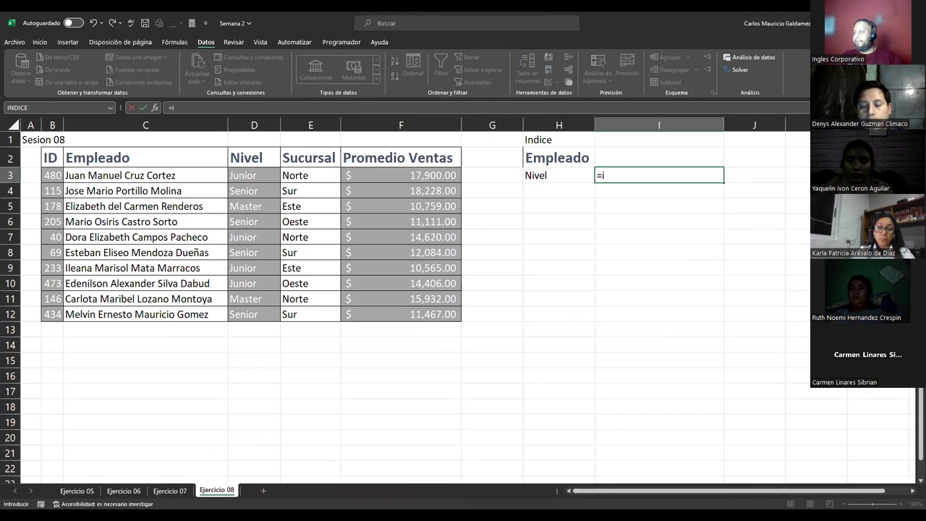
{"action": "key", "text": "Tab"}
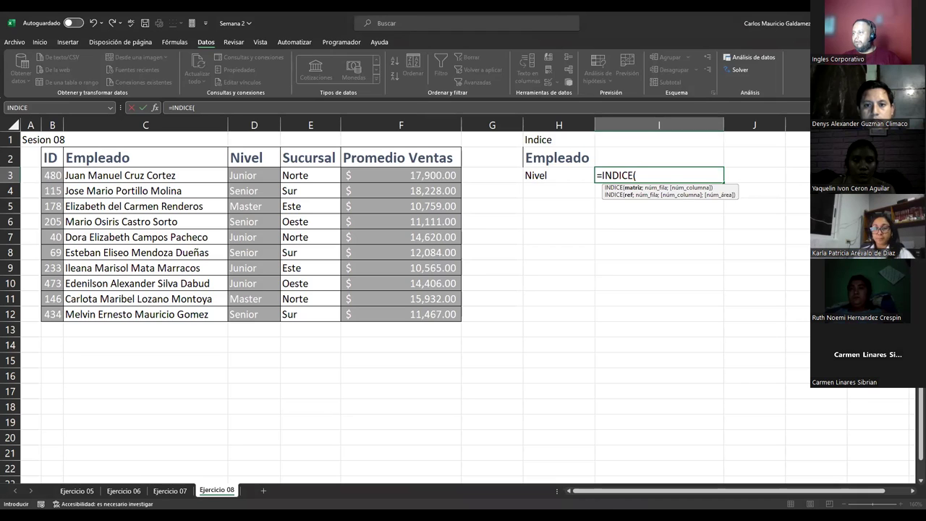
{"action": "key", "text": "Escape"}
Extend the label in H1 to read Indice y coincidir
{"action": "double_click", "coordinate": [564, 141]}
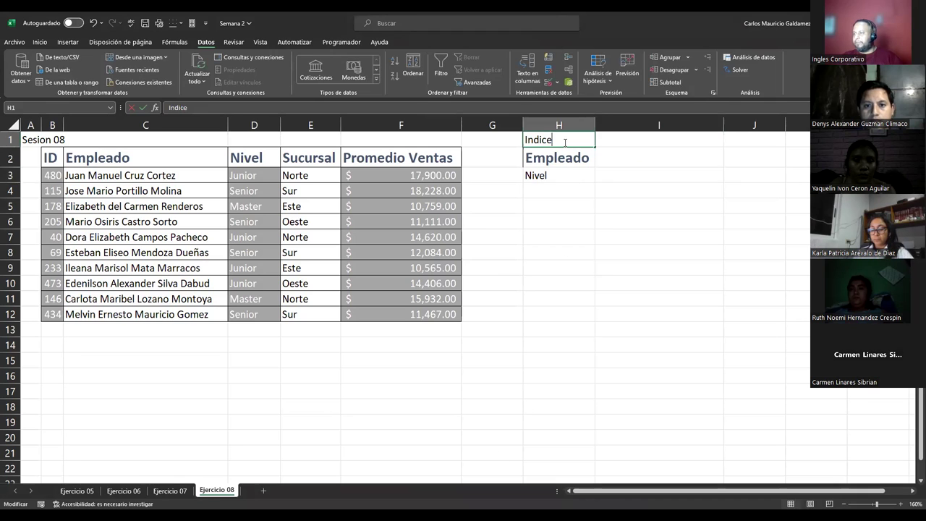
{"action": "type", "text": "y coincidir"}
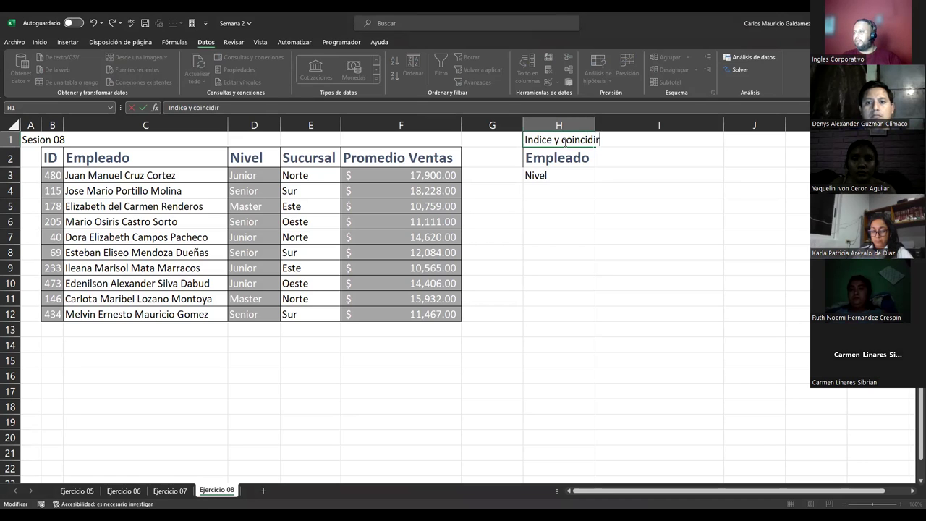
{"action": "key", "text": "Return"}
{"action": "key", "text": "Return"}
{"action": "key", "text": "Right"}
{"action": "key", "text": "Up"}
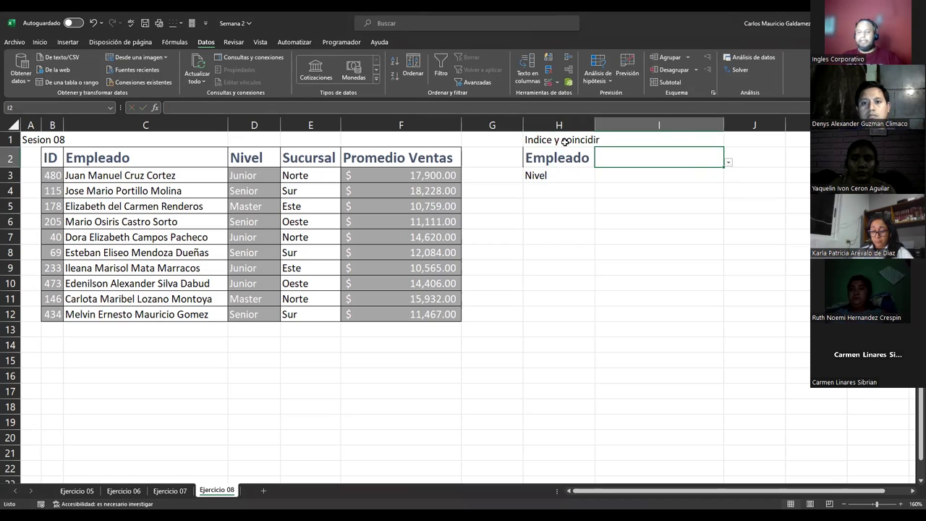
Start an INDICE formula in I3 with the table data B3:F12 as its matrix
{"action": "key", "text": "Down"}
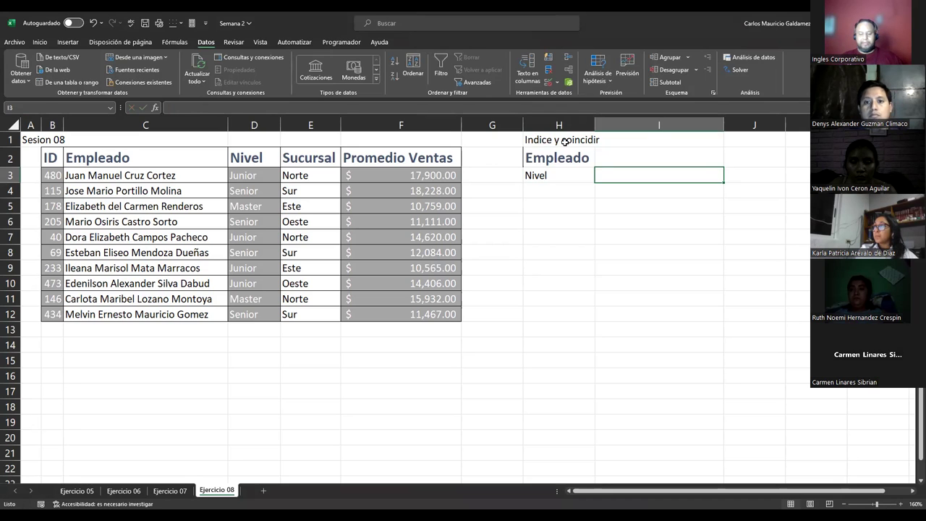
{"action": "type", "text": "="}
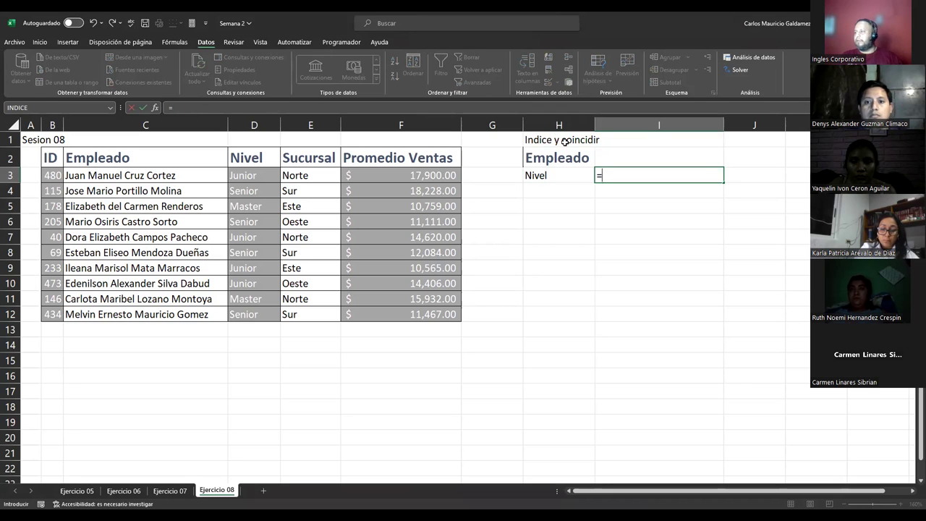
{"action": "type", "text": "INDICE("}
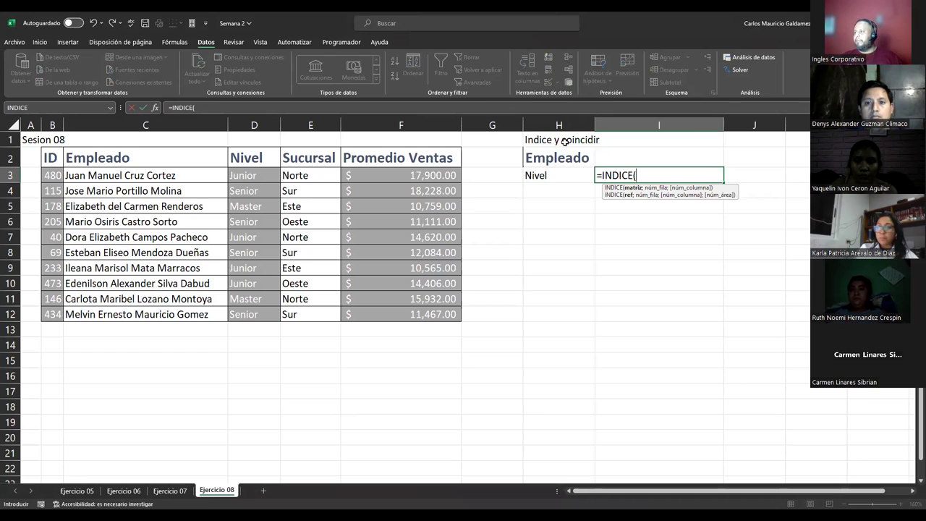
{"action": "left_click", "coordinate": [52, 175]}
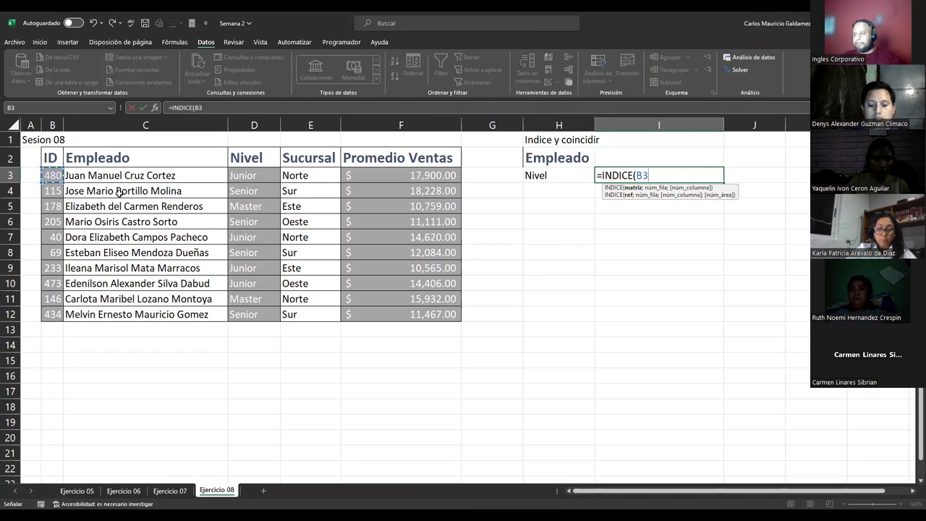
{"action": "left_click", "coordinate": [413, 311], "text": "shift"}
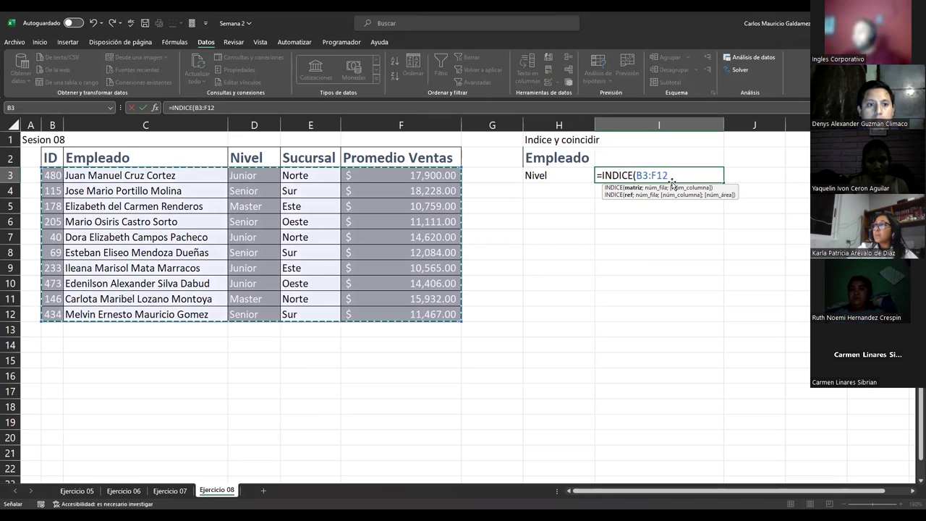
{"action": "type", "text": ";"}
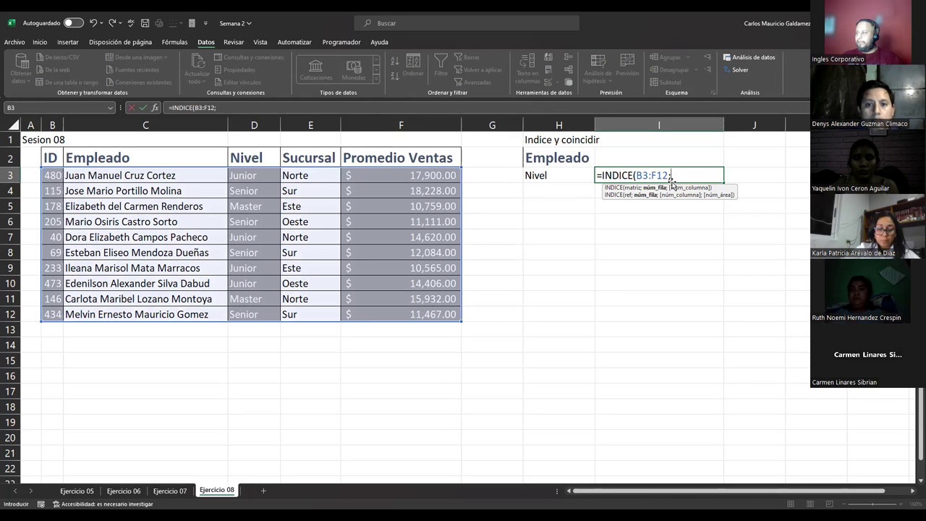
Nest COINCIDIR(I2;C3:C12;0) as the row number of the INDICE formula, looking for an exact match of the employee
{"action": "type", "text": "c"}
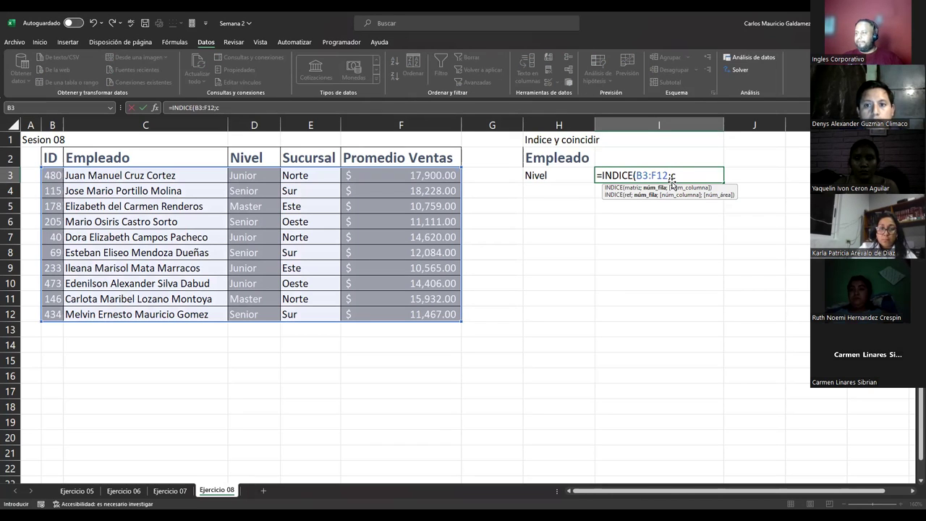
{"action": "type", "text": "oi"}
{"action": "key", "text": "Tab"}
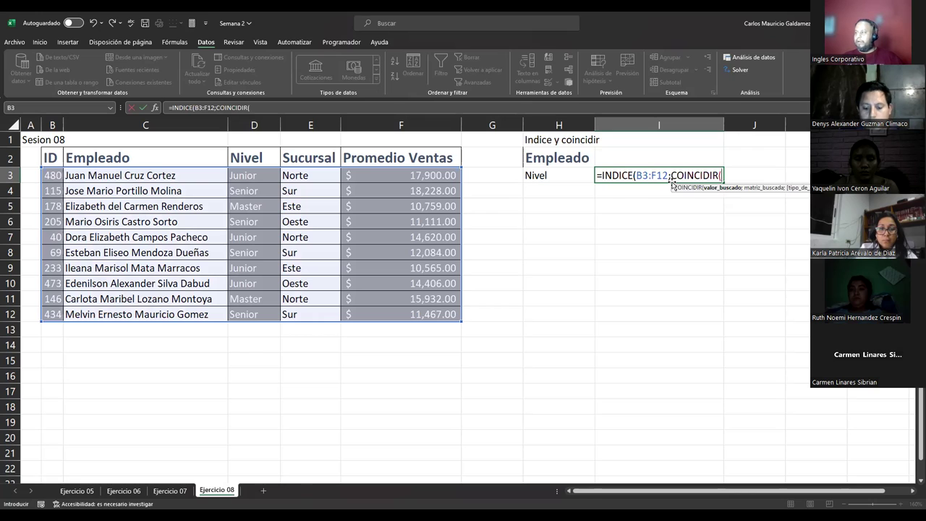
{"action": "left_click", "coordinate": [653, 153]}
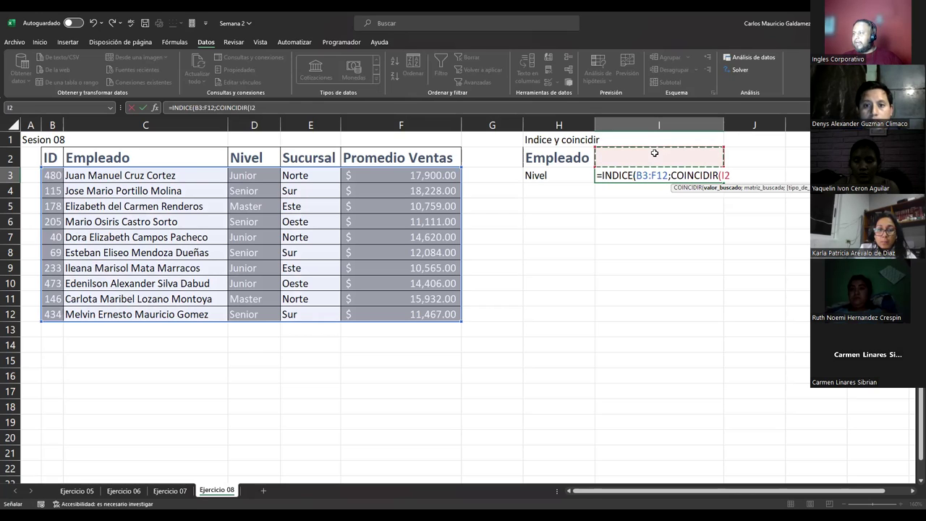
{"action": "type", "text": ";"}
{"action": "left_click", "coordinate": [94, 175]}
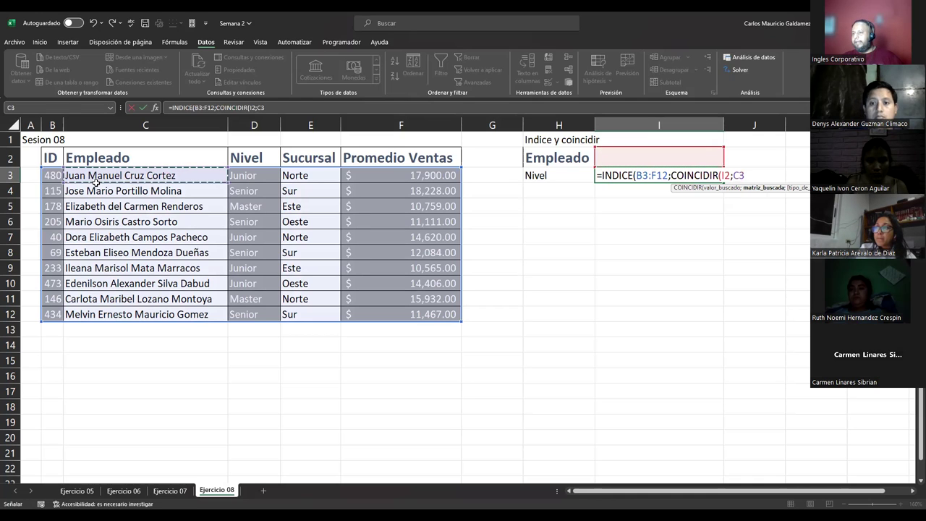
{"action": "left_click", "coordinate": [128, 314], "text": "shift"}
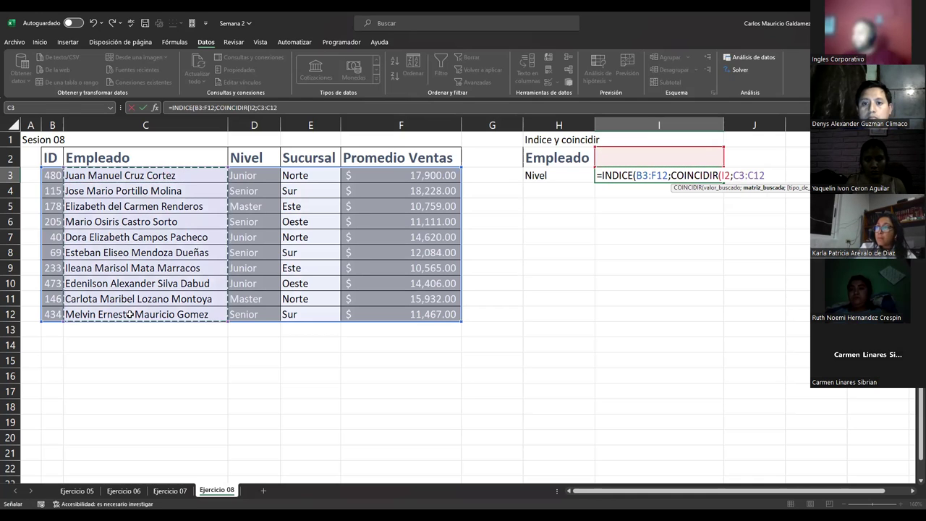
{"action": "type", "text": ";"}
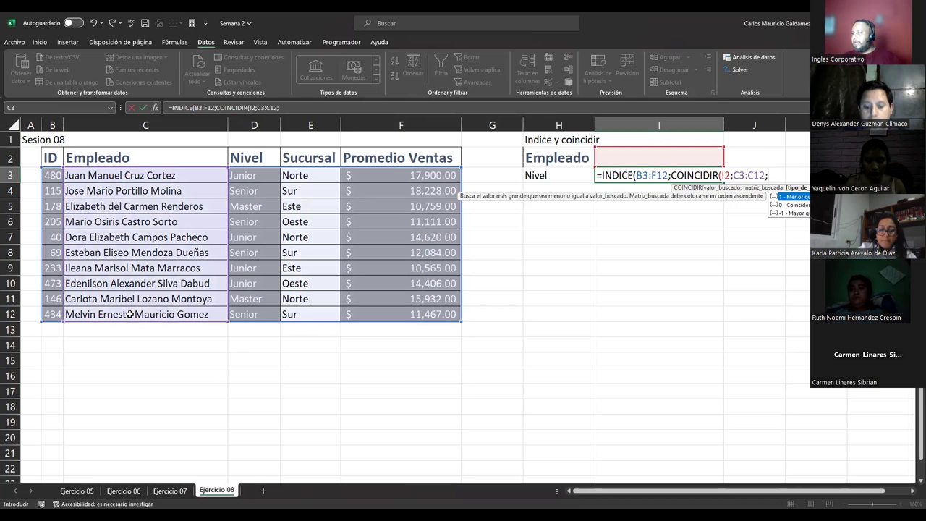
{"action": "key", "text": "Down"}
{"action": "type", "text": "0"}
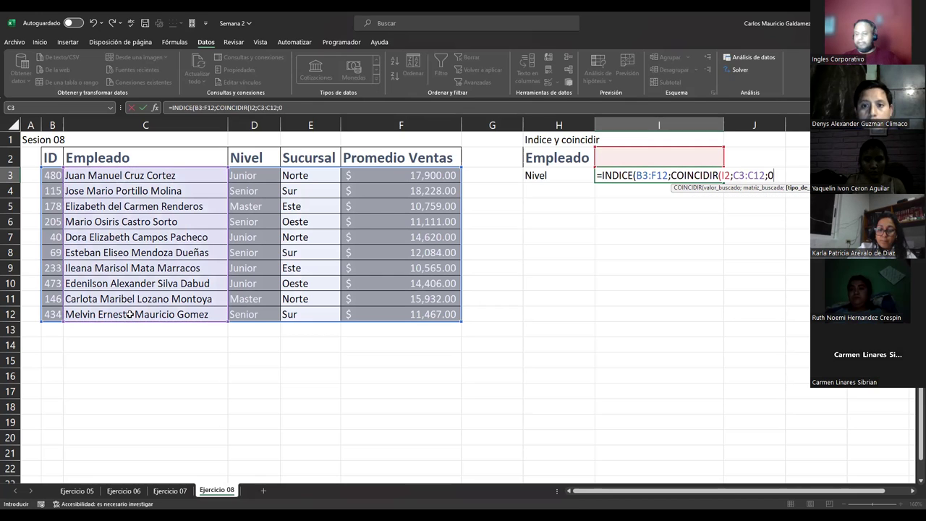
{"action": "type", "text": ")"}
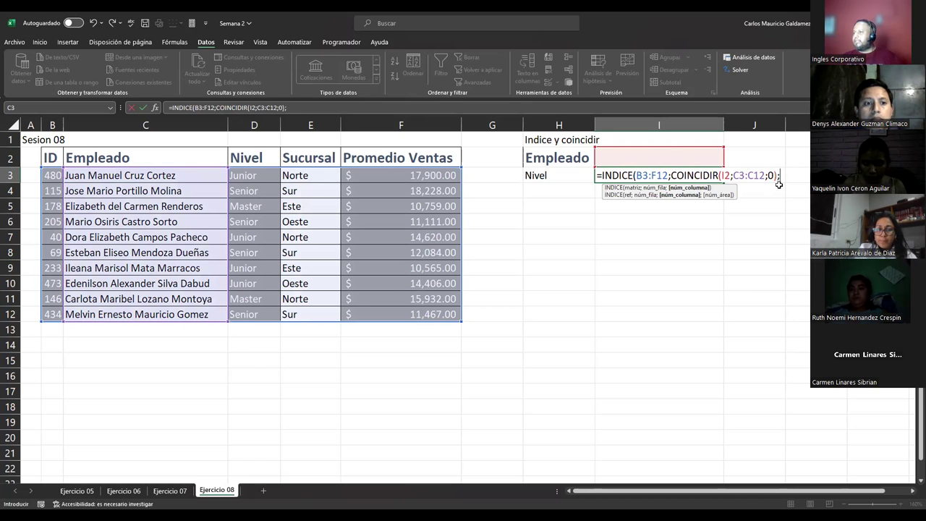
{"action": "type", "text": ";"}
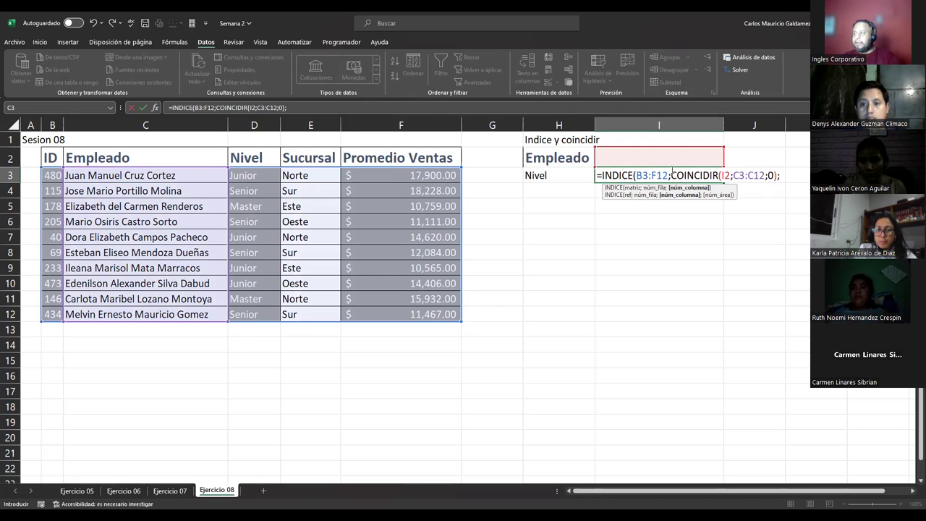
Set the column number to 3 and complete the INDICE formula in I3
{"action": "left_click", "coordinate": [637, 176]}
{"action": "left_click_drag", "start_coordinate": [637, 176], "coordinate": [670, 177]}
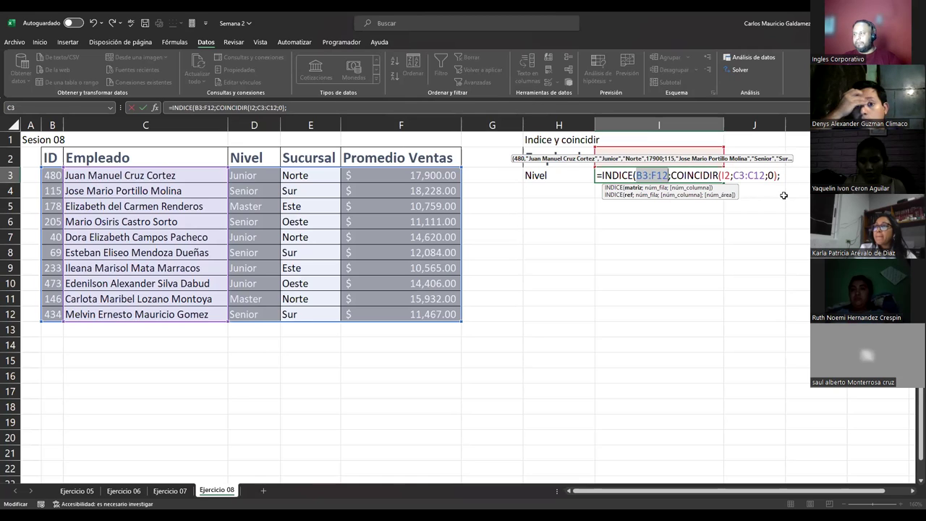
{"action": "key", "text": "End"}
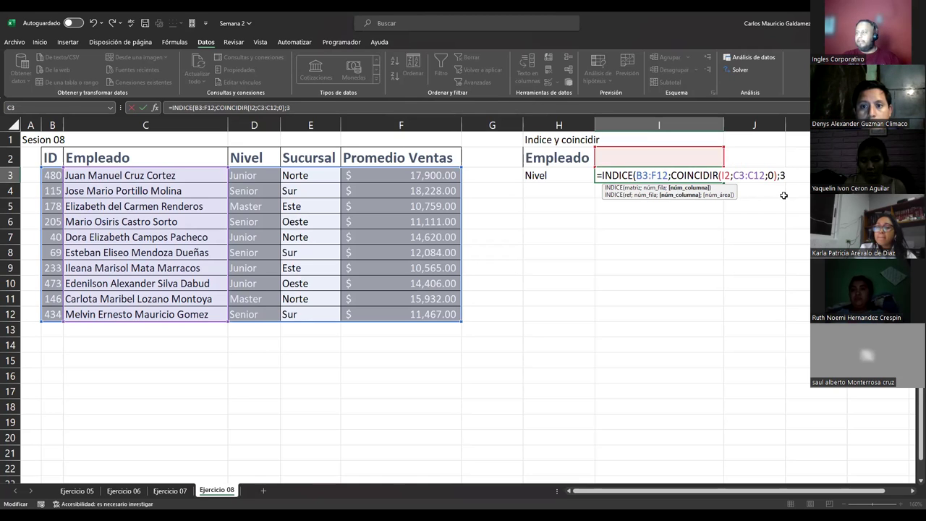
{"action": "key", "text": "Return"}
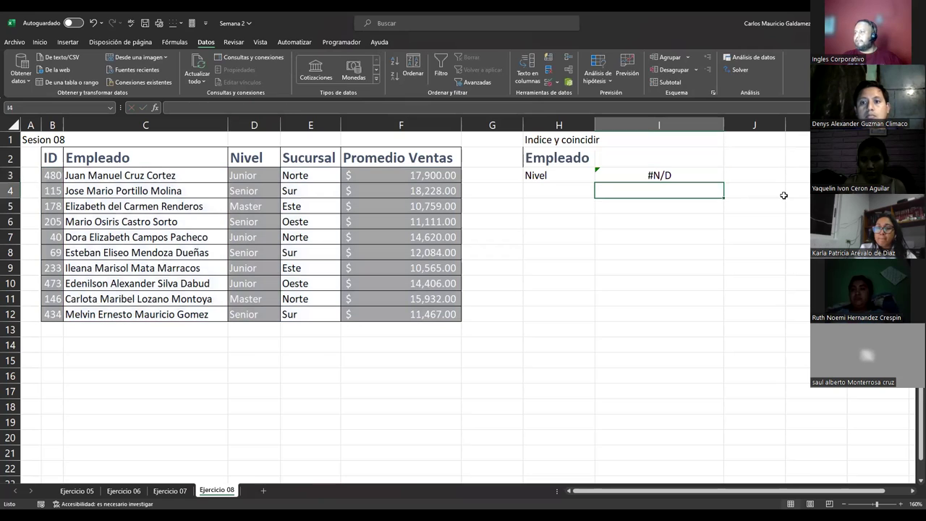
{"action": "key", "text": "Up"}
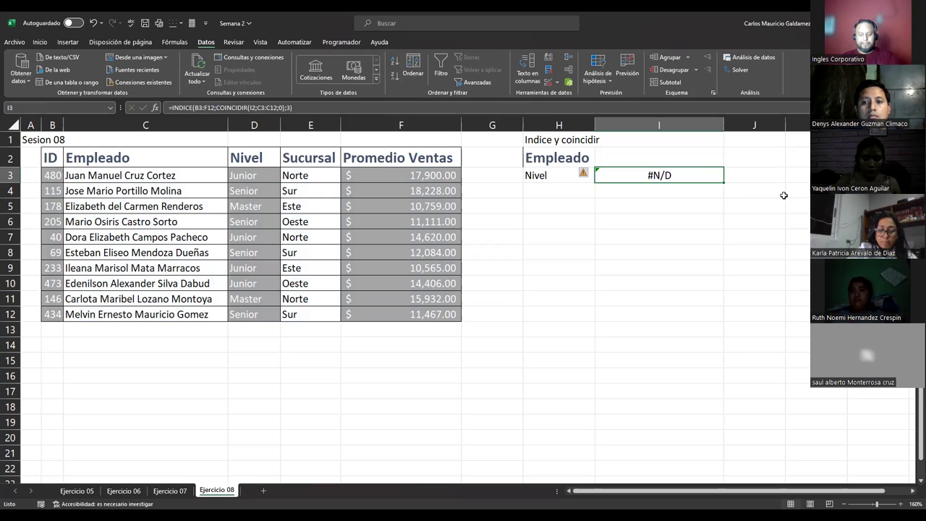
Choose the employee from row 7 of the table in the I2 validation list
{"action": "left_click", "coordinate": [686, 159]}
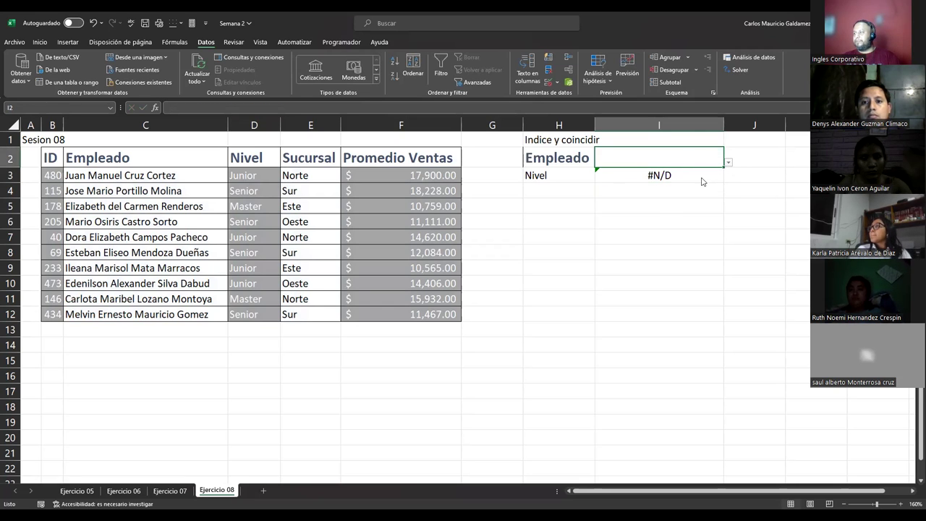
{"action": "left_click", "coordinate": [727, 163]}
{"action": "left_click", "coordinate": [637, 205]}
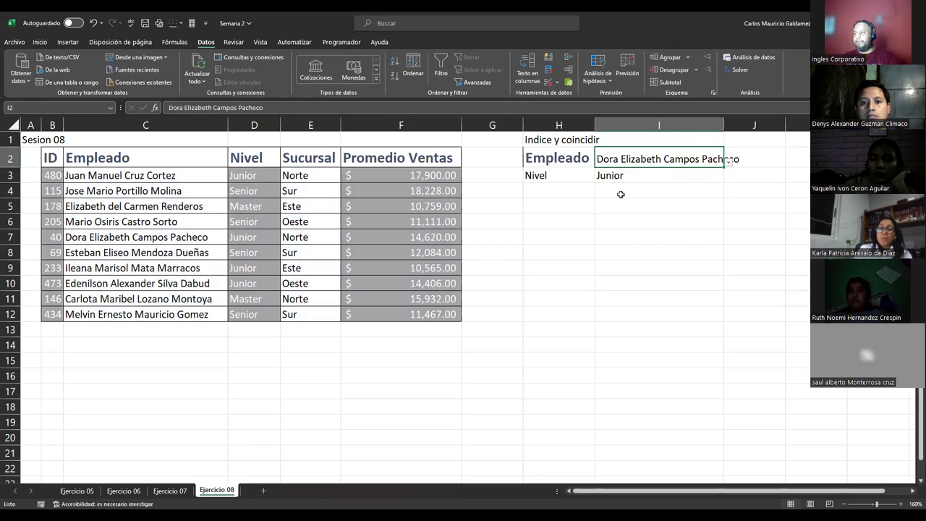
Center the Nivel result in I3 and widen column I to fit the full employee name
{"action": "left_click", "coordinate": [613, 174]}
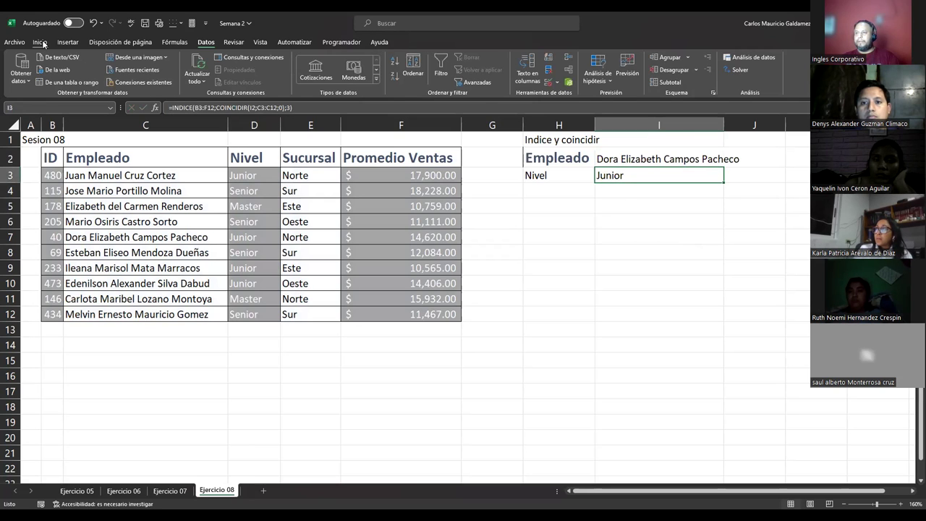
{"action": "left_click", "coordinate": [40, 42]}
{"action": "left_click", "coordinate": [225, 76]}
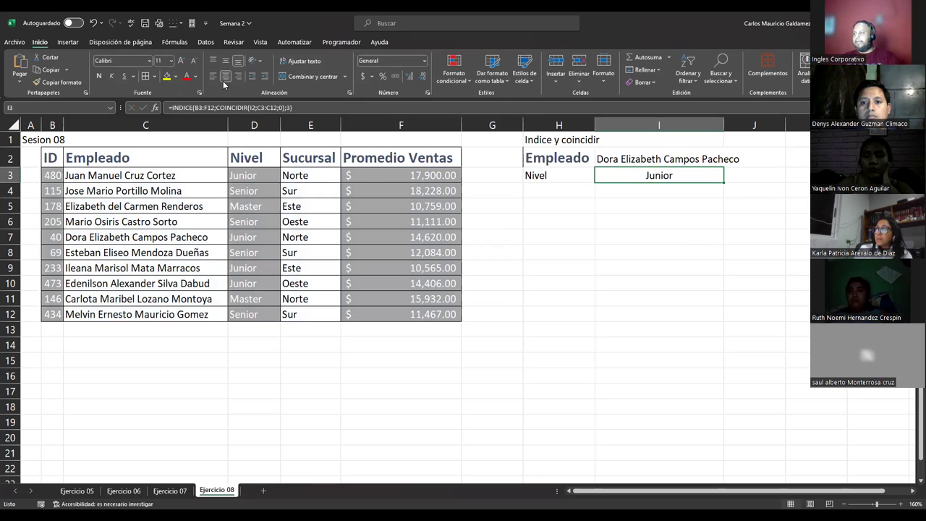
{"action": "left_click_drag", "start_coordinate": [723, 124], "coordinate": [753, 124]}
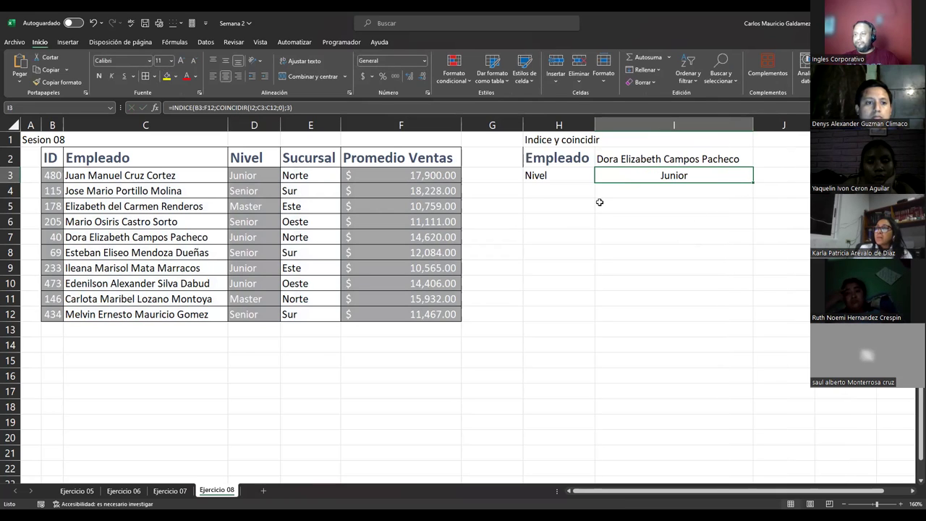
Compare the Nivel returned in I3 with the chosen employee's Nivel in row 7, and review the lookup cells H2:I3
{"action": "left_click", "coordinate": [9, 236]}
{"action": "left_click", "coordinate": [251, 237]}
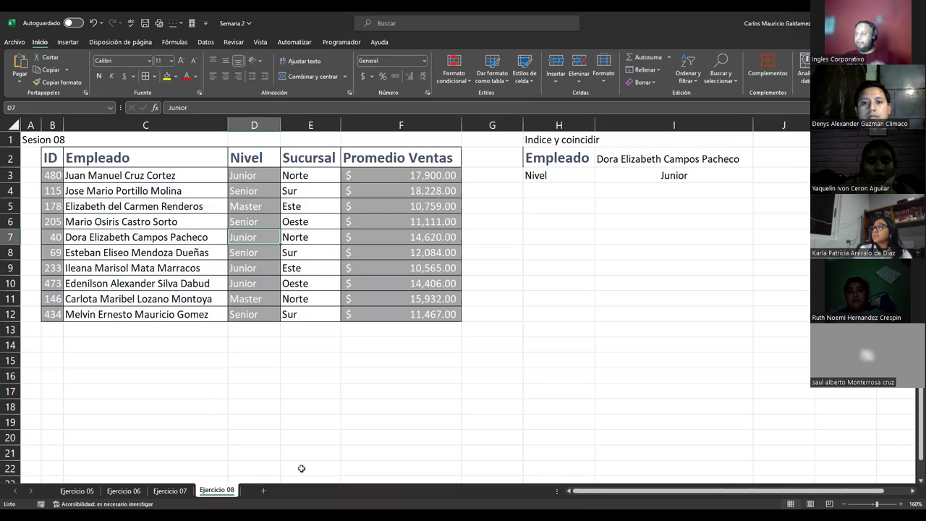
{"action": "left_click", "coordinate": [687, 164]}
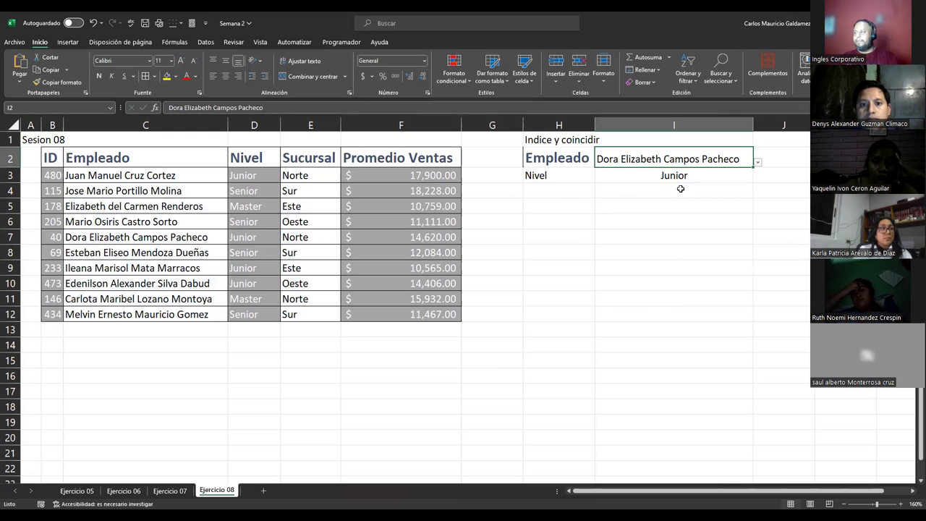
{"action": "left_click", "coordinate": [664, 175]}
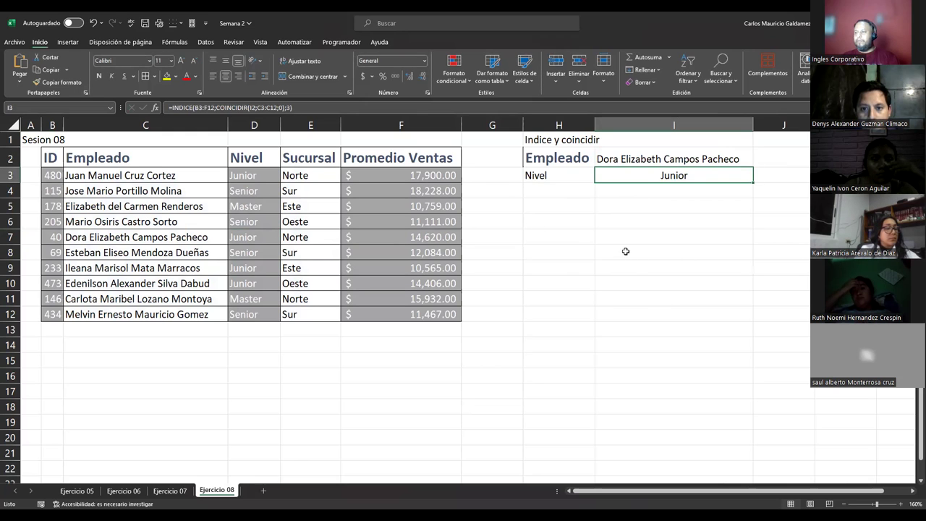
{"action": "left_click", "coordinate": [547, 156]}
{"action": "left_click_drag", "start_coordinate": [589, 187], "coordinate": [635, 178]}
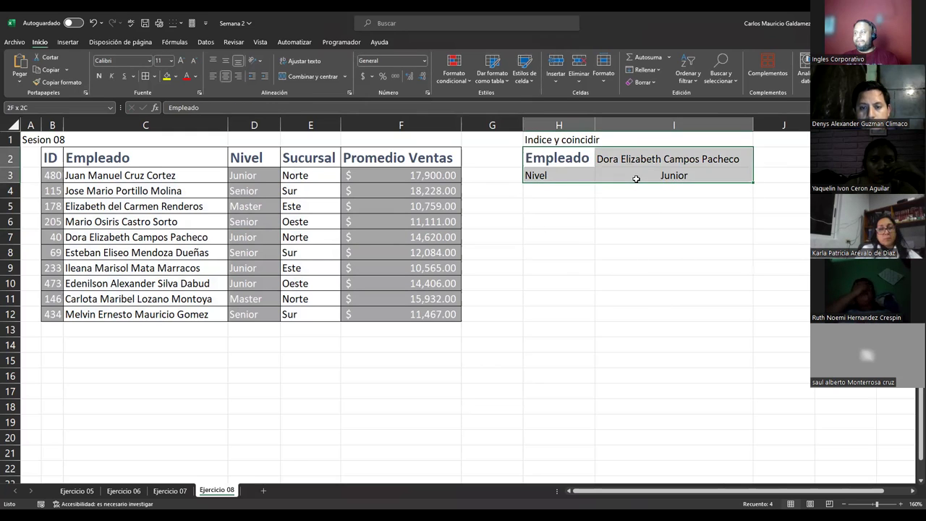
{"action": "left_click", "coordinate": [574, 178]}
{"action": "left_click", "coordinate": [648, 179]}
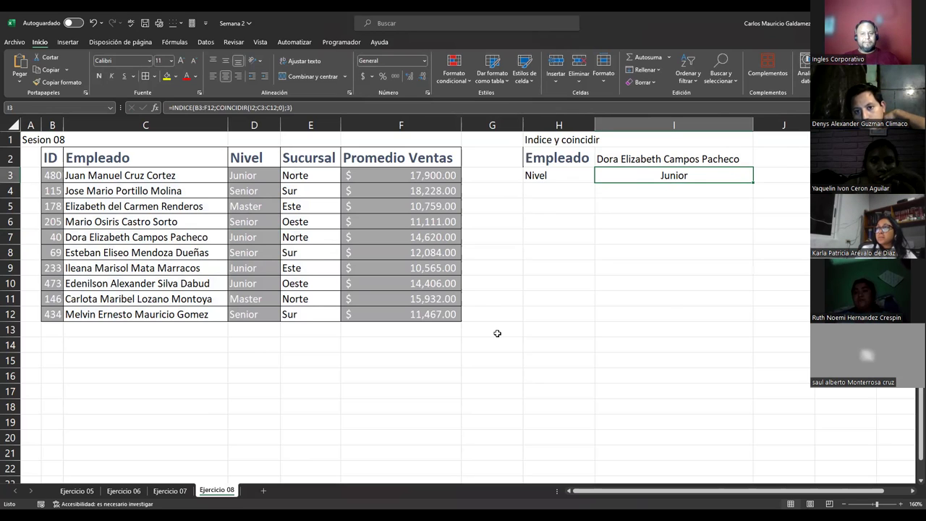
{"action": "left_click", "coordinate": [561, 219]}
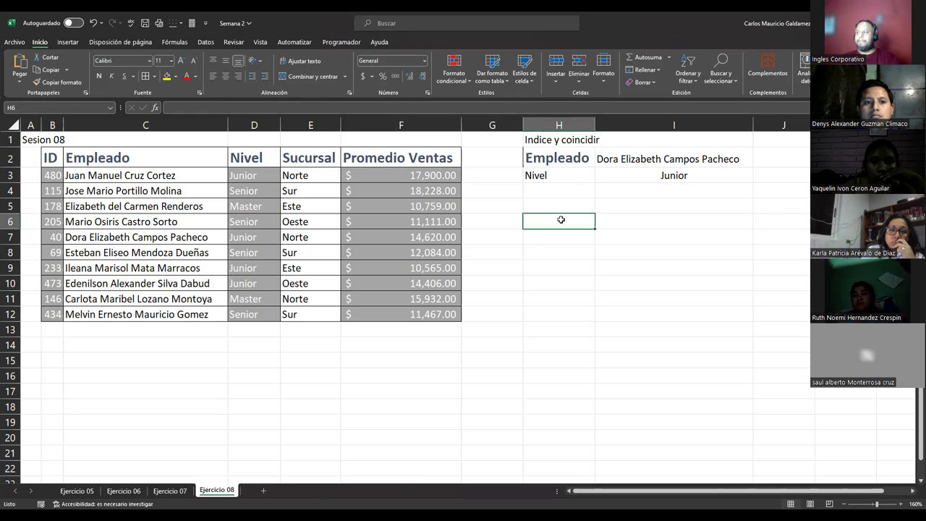
Copy the formatting of the lookup block H2:I3 onto the cells H6:I7
{"action": "left_click_drag", "start_coordinate": [550, 157], "coordinate": [660, 177]}
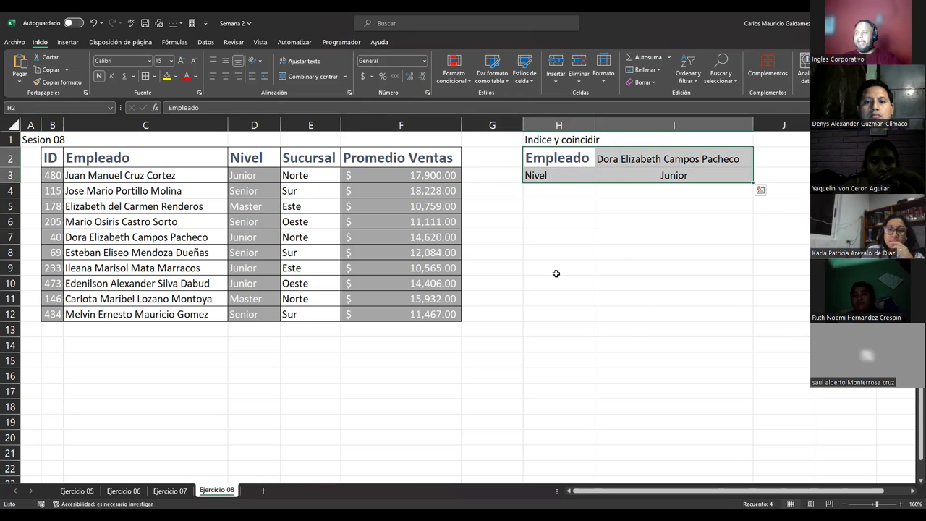
{"action": "left_click", "coordinate": [547, 221]}
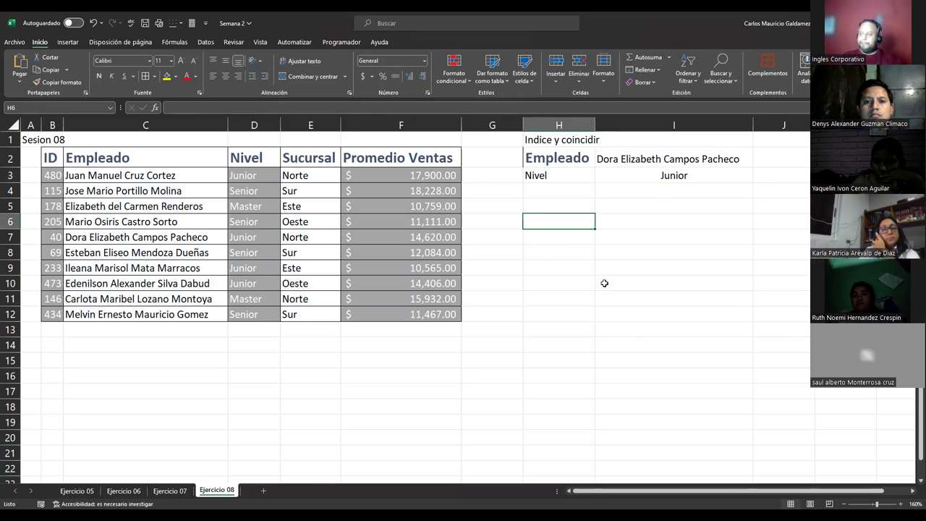
{"action": "left_click_drag", "start_coordinate": [558, 158], "coordinate": [618, 178]}
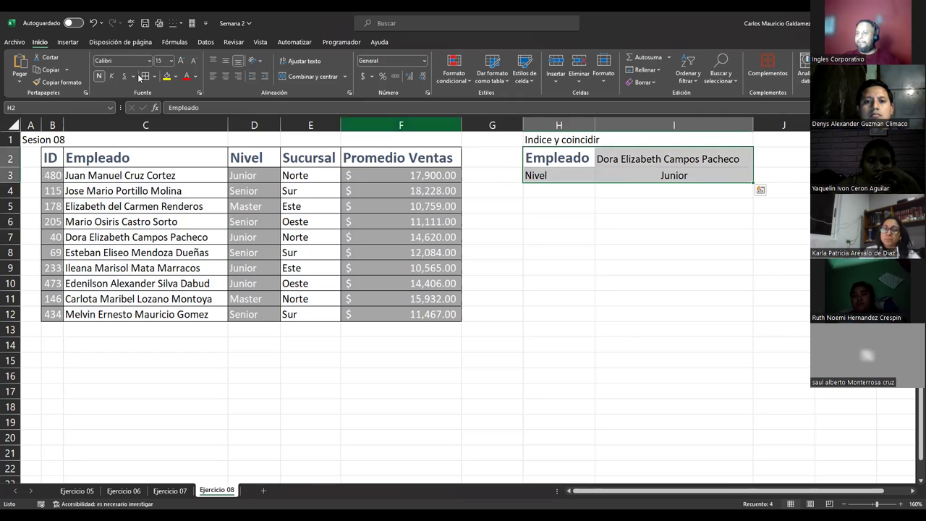
{"action": "left_click", "coordinate": [52, 82]}
{"action": "left_click", "coordinate": [553, 221]}
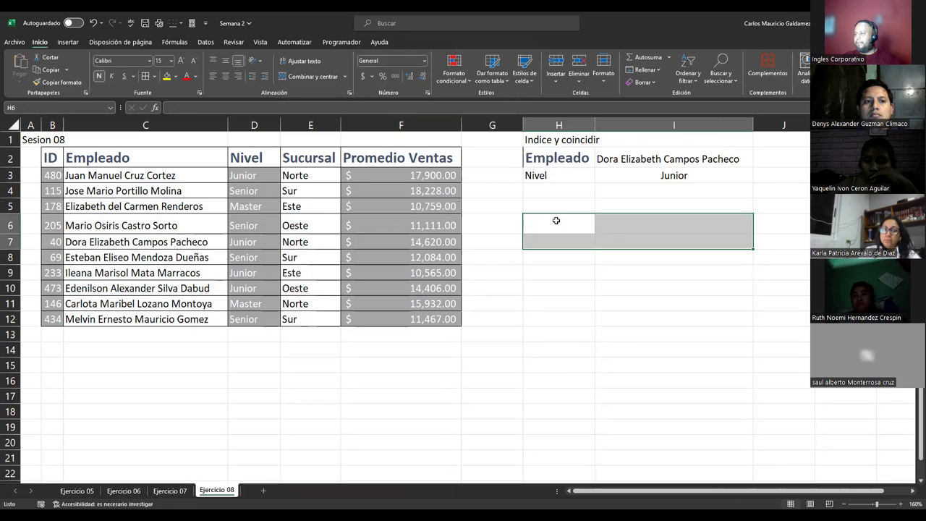
{"action": "left_click", "coordinate": [555, 221]}
Enter the labels ID in H6 and Sucursal in H7 for a second lookup block
{"action": "type", "text": "ID"}
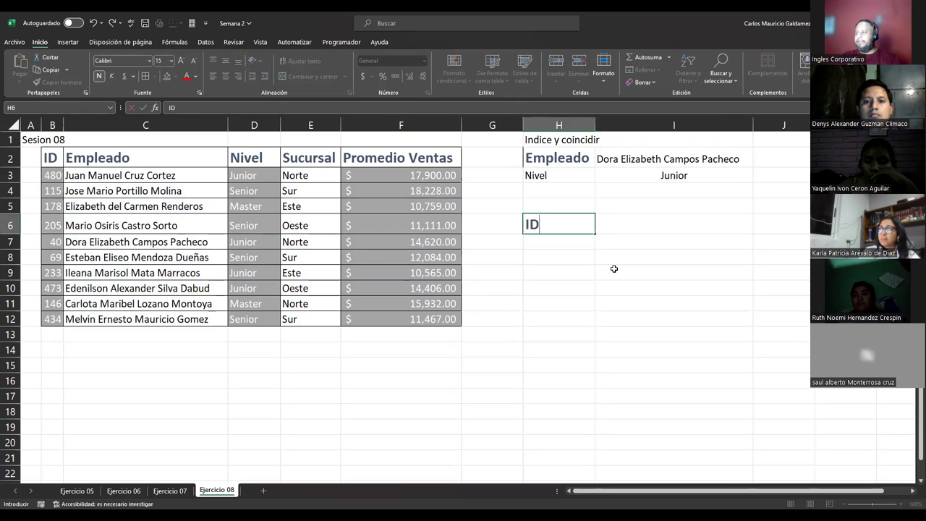
{"action": "key", "text": "Return"}
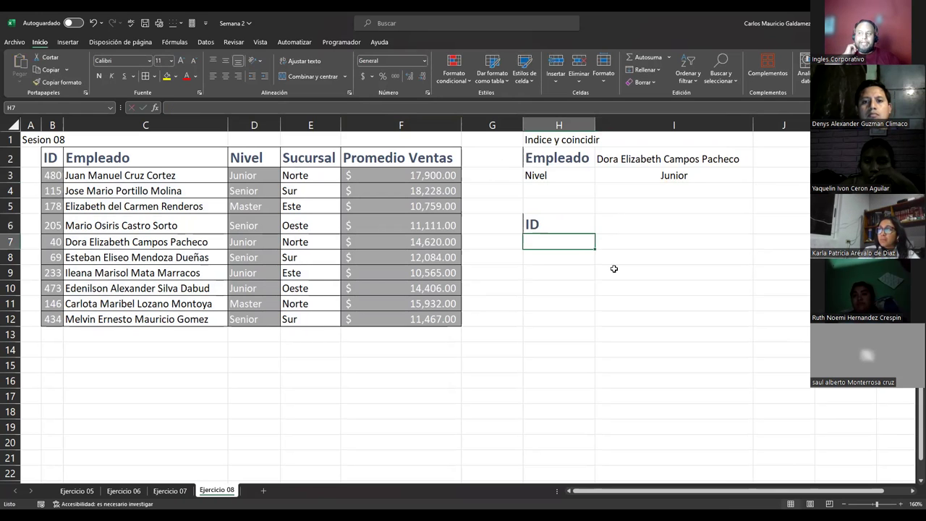
{"action": "type", "text": "Sucursal"}
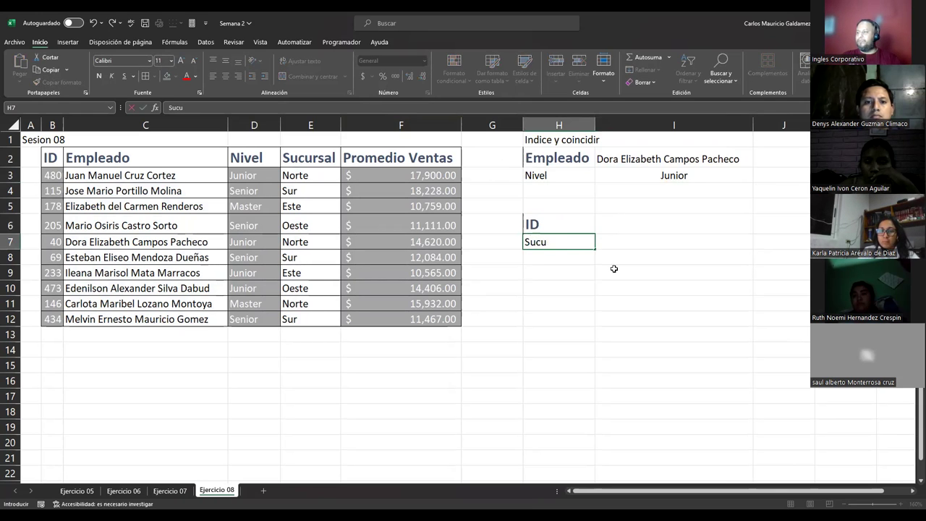
{"action": "key", "text": "Tab"}
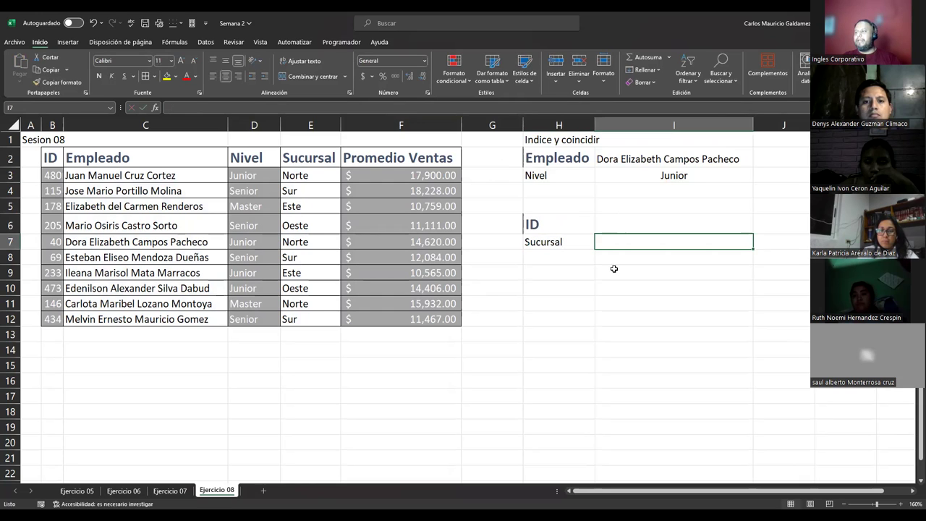
Widen column H to fit the full heading Indice y coincidir in H1
{"action": "key", "text": "Up"}
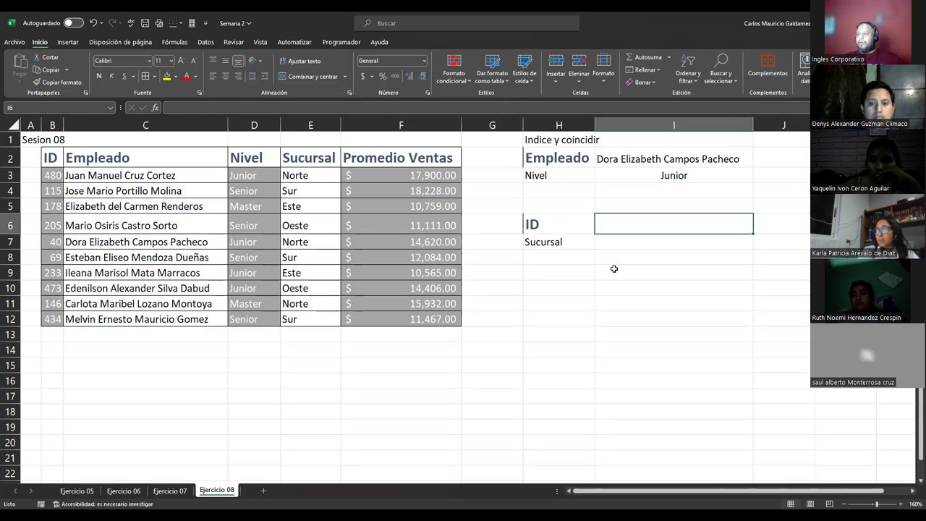
{"action": "left_click", "coordinate": [540, 141]}
{"action": "double_click", "coordinate": [596, 124]}
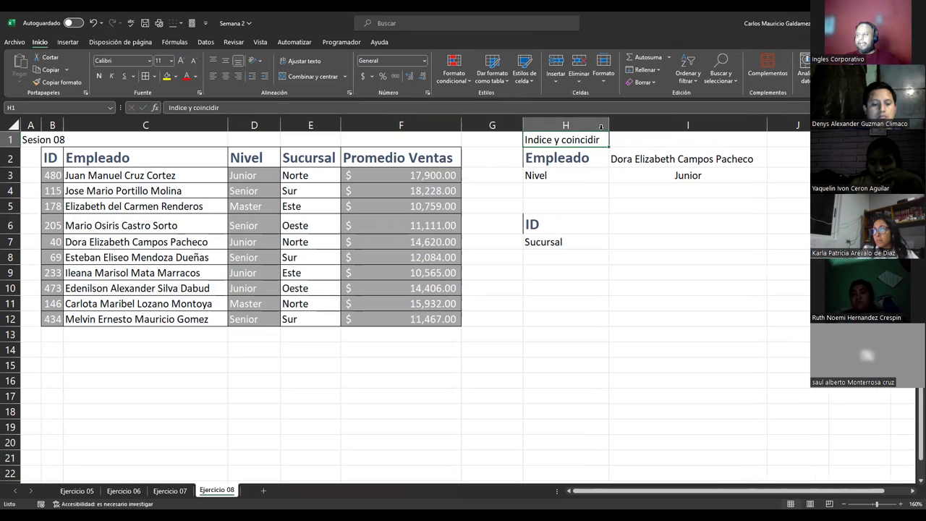
{"action": "left_click_drag", "start_coordinate": [624, 226], "coordinate": [624, 238]}
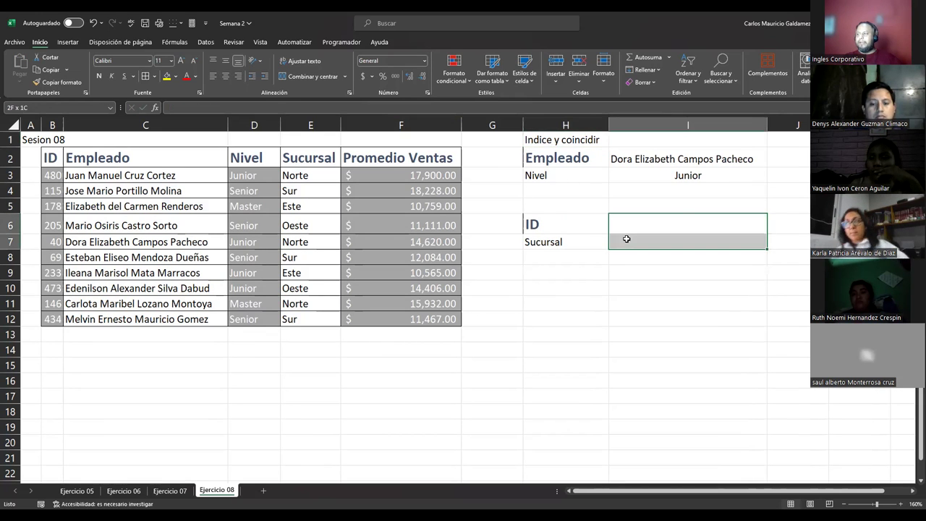
{"action": "left_click", "coordinate": [571, 230]}
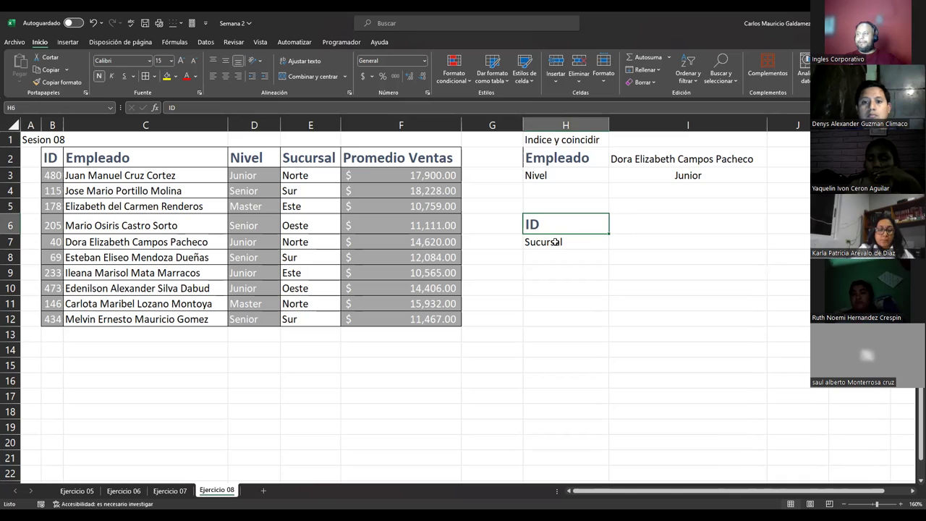
{"action": "mouse_move", "coordinate": [558, 233]}
{"action": "left_mouse_down"}
{"action": "mouse_move", "coordinate": [547, 244]}
{"action": "mouse_move", "coordinate": [564, 250]}
{"action": "mouse_move", "coordinate": [558, 241]}
{"action": "left_mouse_up"}
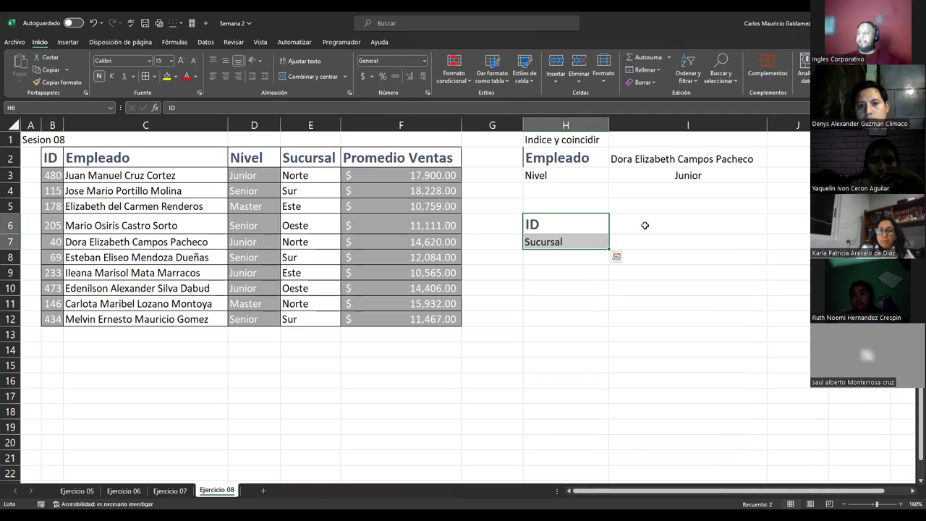
{"action": "left_click_drag", "start_coordinate": [542, 225], "coordinate": [670, 227]}
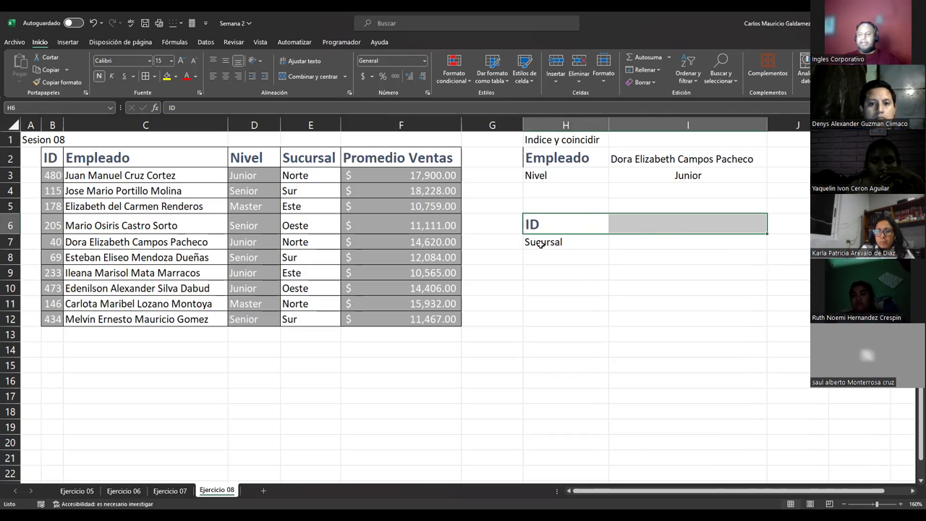
{"action": "left_click", "coordinate": [542, 243]}
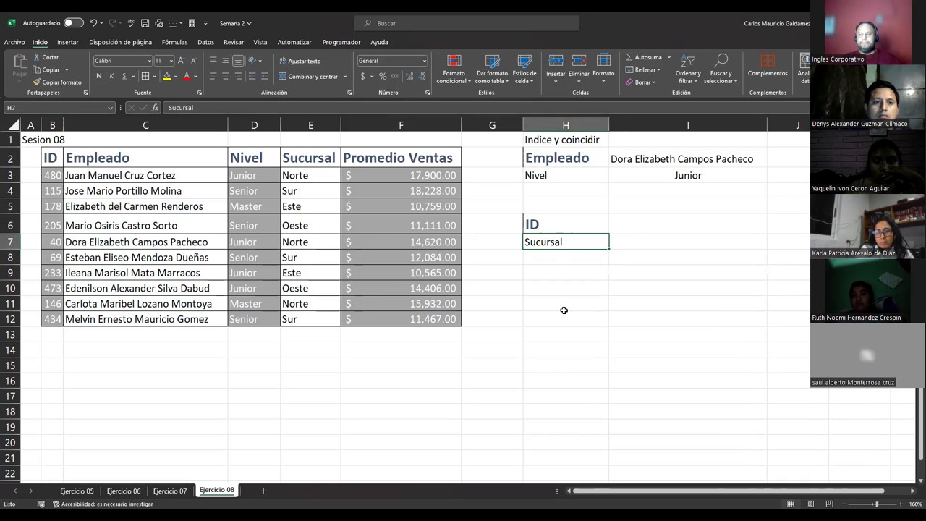
Add a Lista data validation to I6 with the table's ID values $B$3:$B$12 as its source
{"action": "left_click", "coordinate": [644, 223]}
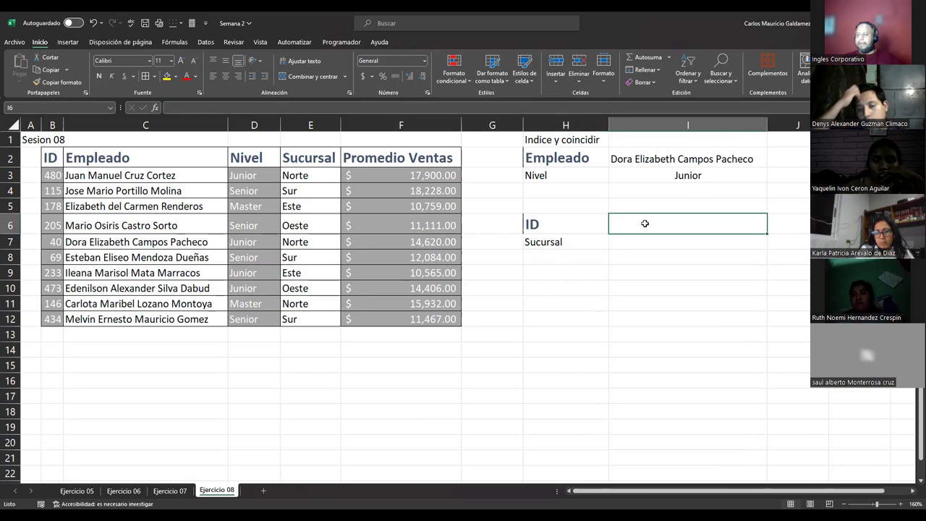
{"action": "left_click", "coordinate": [206, 42]}
{"action": "left_click", "coordinate": [548, 81]}
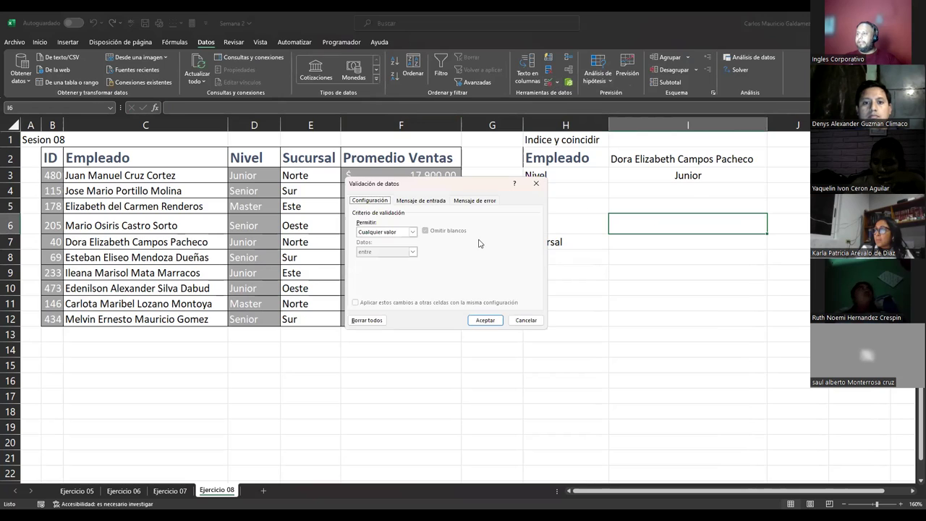
{"action": "left_click", "coordinate": [411, 231]}
{"action": "left_click", "coordinate": [380, 258]}
{"action": "left_click", "coordinate": [423, 270]}
{"action": "left_click_drag", "start_coordinate": [49, 175], "coordinate": [51, 319]}
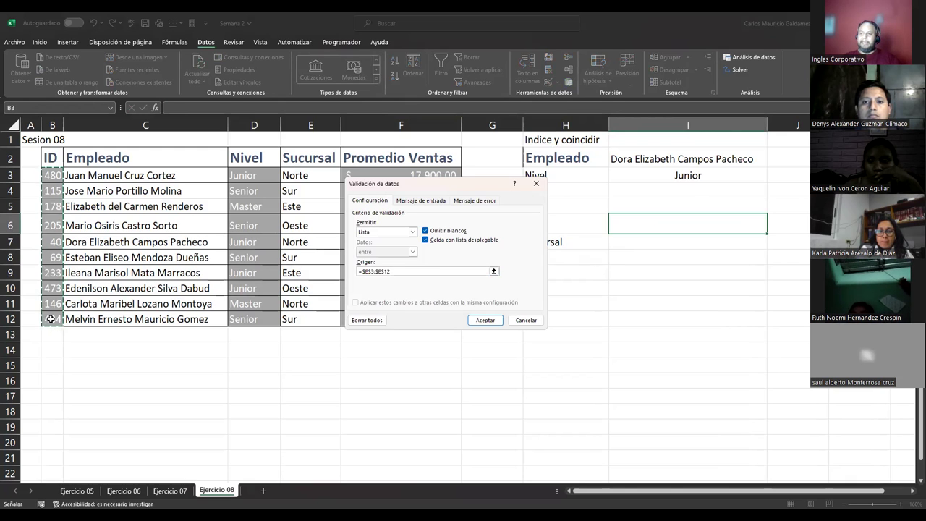
{"action": "left_click", "coordinate": [483, 324]}
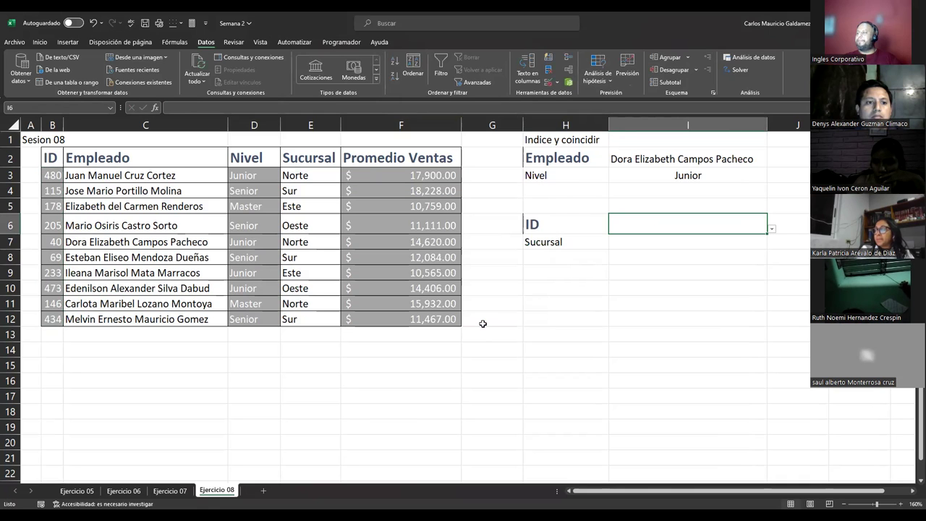
Begin an INDICE formula in I7 with the employee table data B3:F12 as its matrix
{"action": "left_click", "coordinate": [656, 243]}
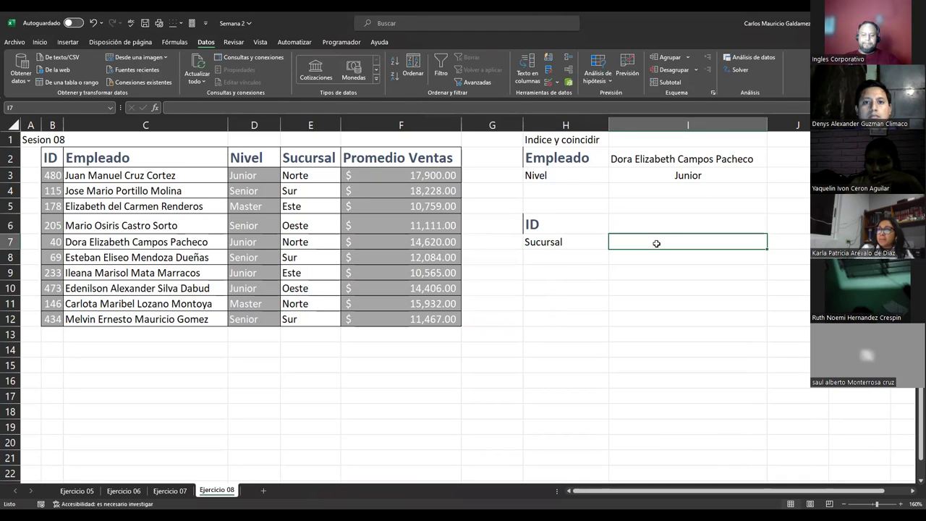
{"action": "type", "text": "="}
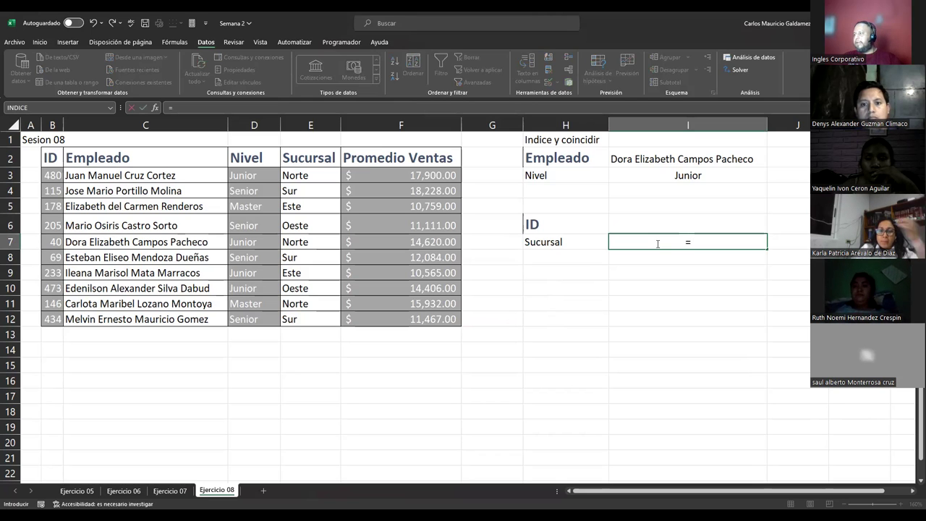
{"action": "type", "text": "INDICE("}
{"action": "left_click", "coordinate": [60, 180]}
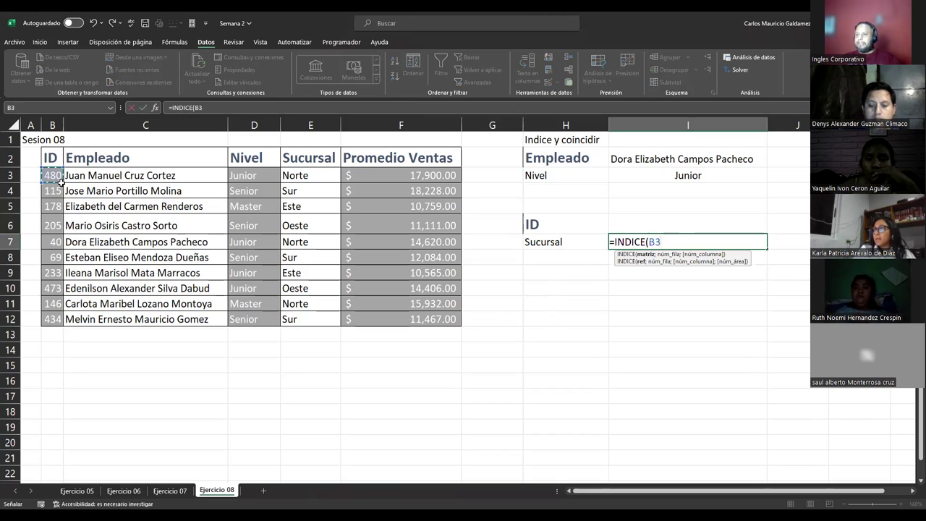
{"action": "left_click", "coordinate": [390, 316], "text": "shift"}
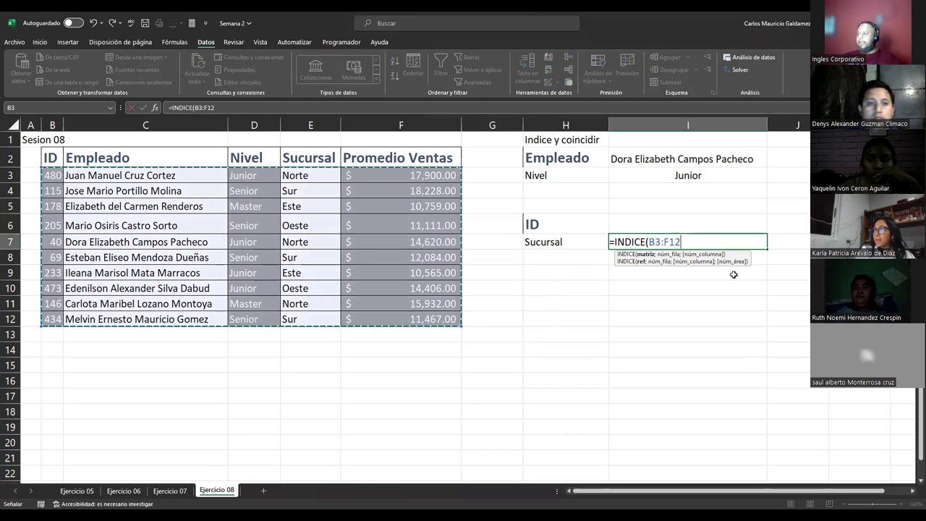
{"action": "type", "text": ";"}
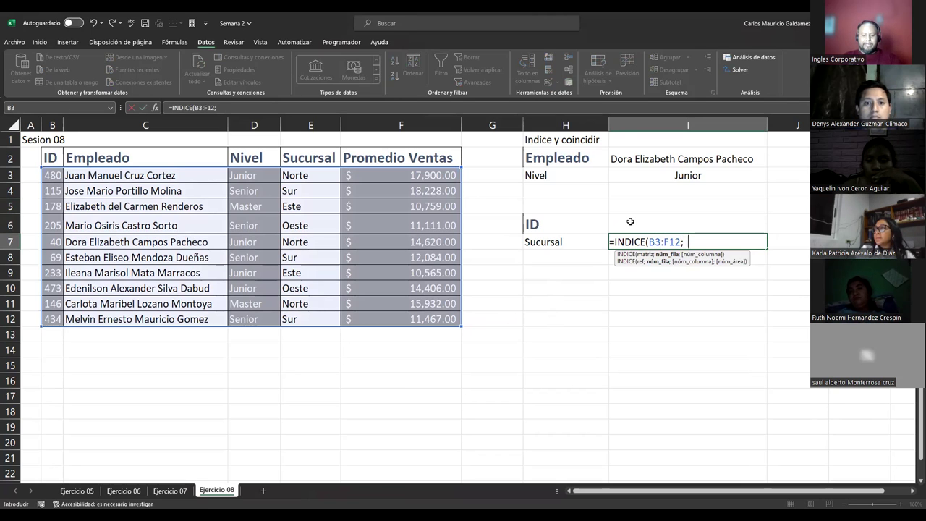
Supply the row number in the I7 formula with COINCIDIR(I6;B3:B12;0), using exact match
{"action": "key", "text": "BackSpace"}
{"action": "type", "text": "coin"}
{"action": "key", "text": "Tab"}
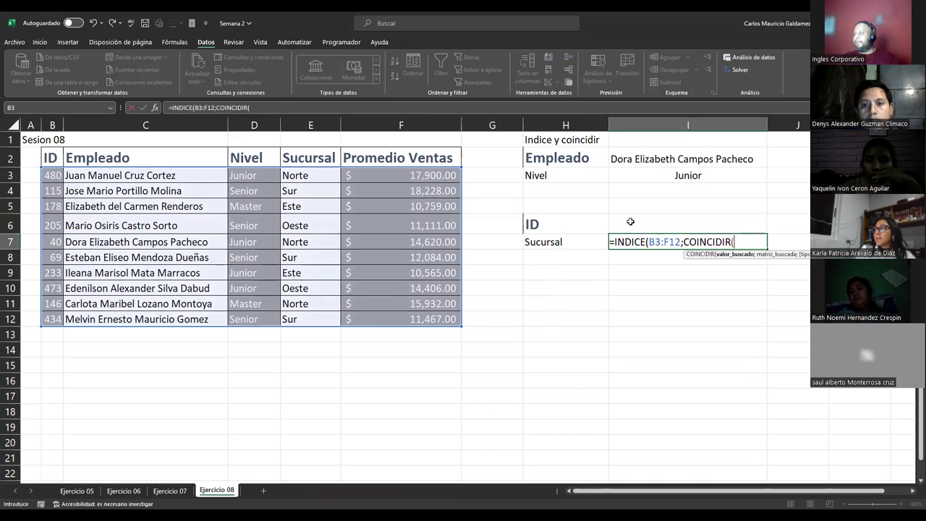
{"action": "left_click", "coordinate": [639, 217]}
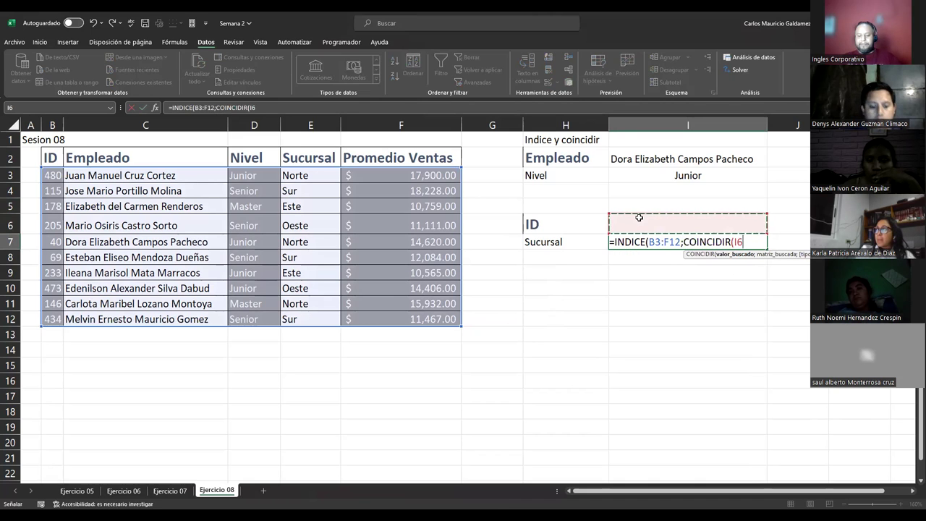
{"action": "type", "text": ";"}
{"action": "left_click", "coordinate": [52, 176]}
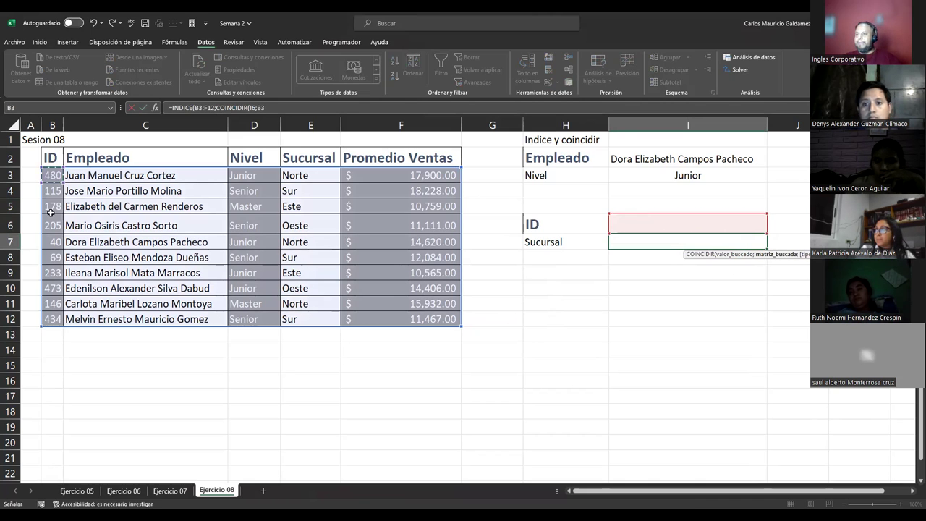
{"action": "left_click", "coordinate": [55, 319], "text": "shift"}
{"action": "type", "text": ";"}
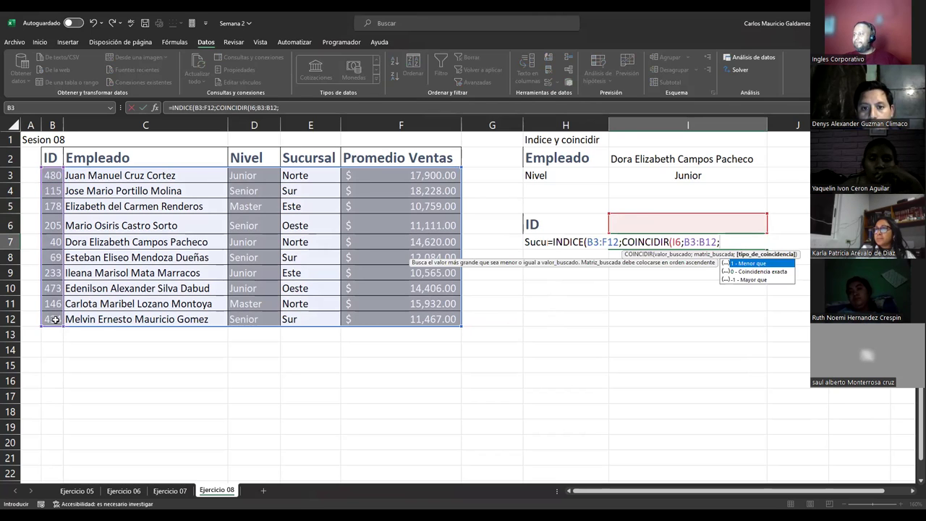
{"action": "double_click", "coordinate": [754, 273]}
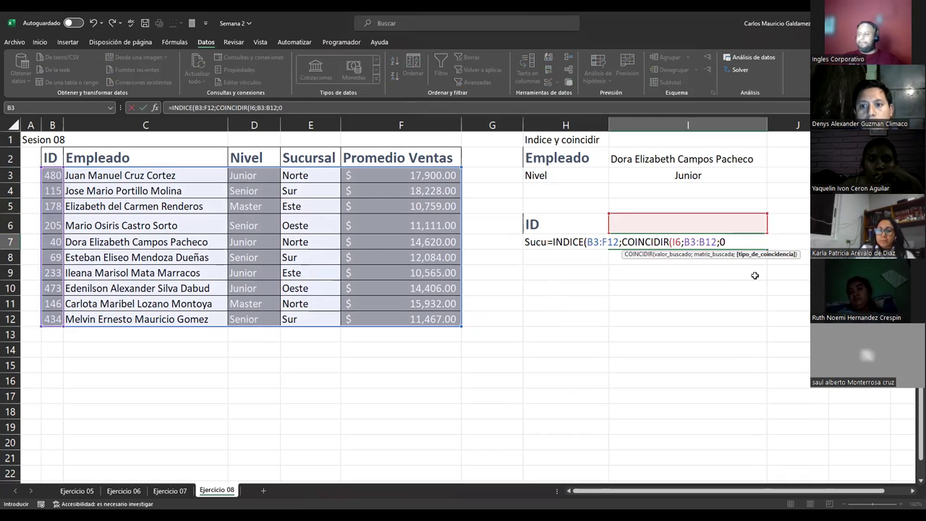
{"action": "type", "text": ")"}
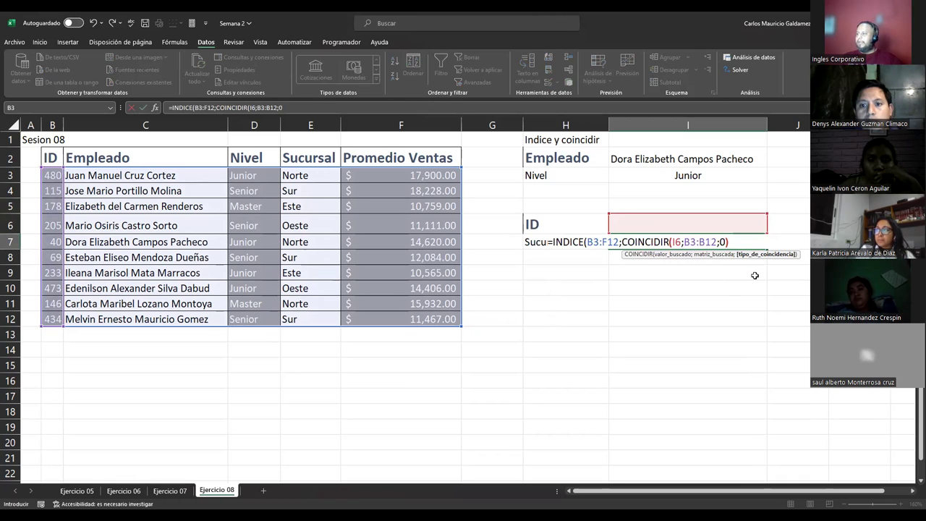
Supply the column number in the I7 formula with COINCIDIR(H7;C2:F2), leaving out the match type, and accept the proposed formula correction
{"action": "type", "text": ";"}
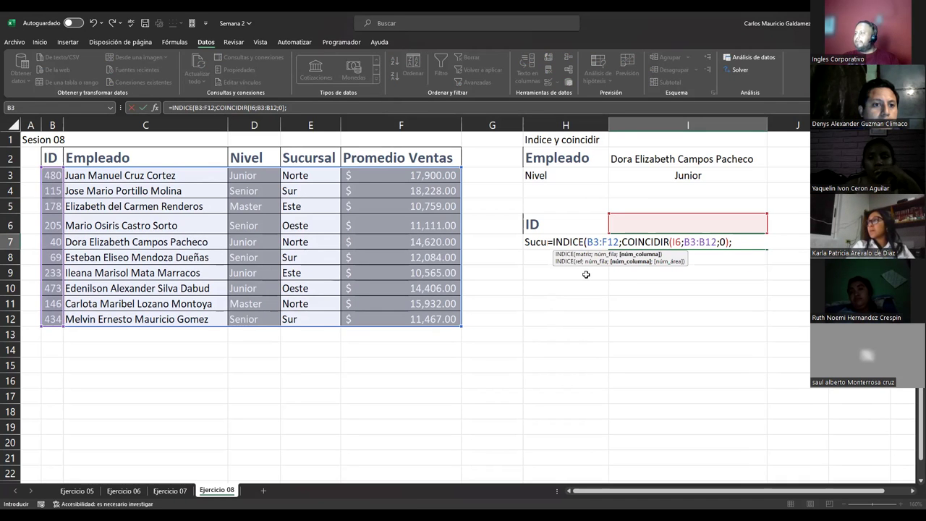
{"action": "type", "text": "COINCIDIR("}
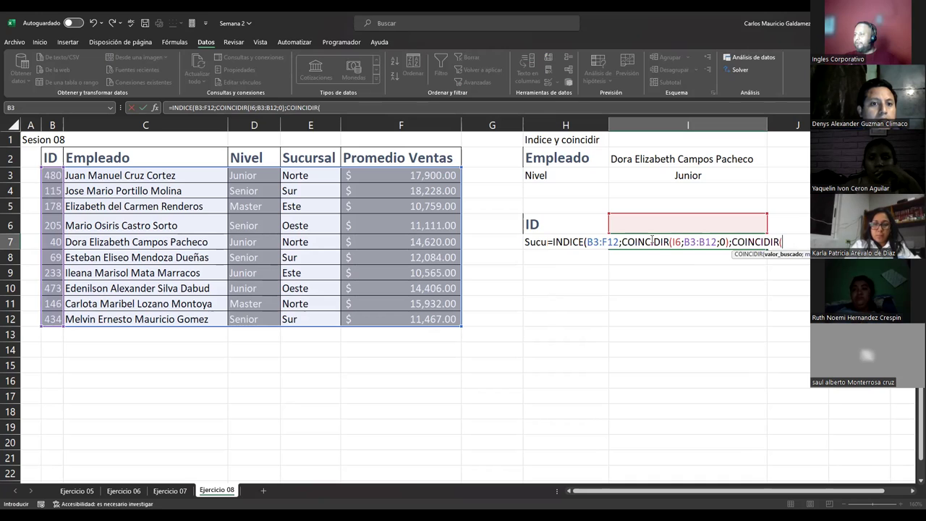
{"action": "left_click", "coordinate": [530, 244]}
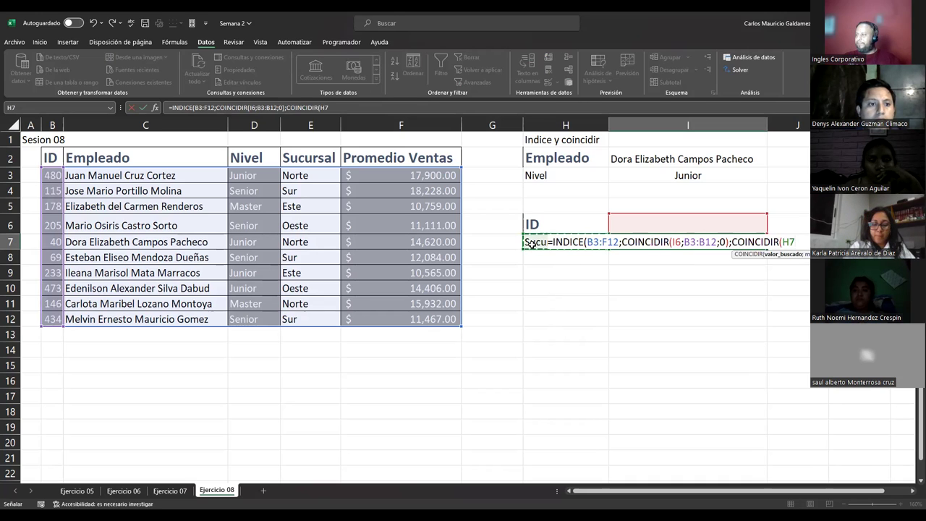
{"action": "type", "text": ";"}
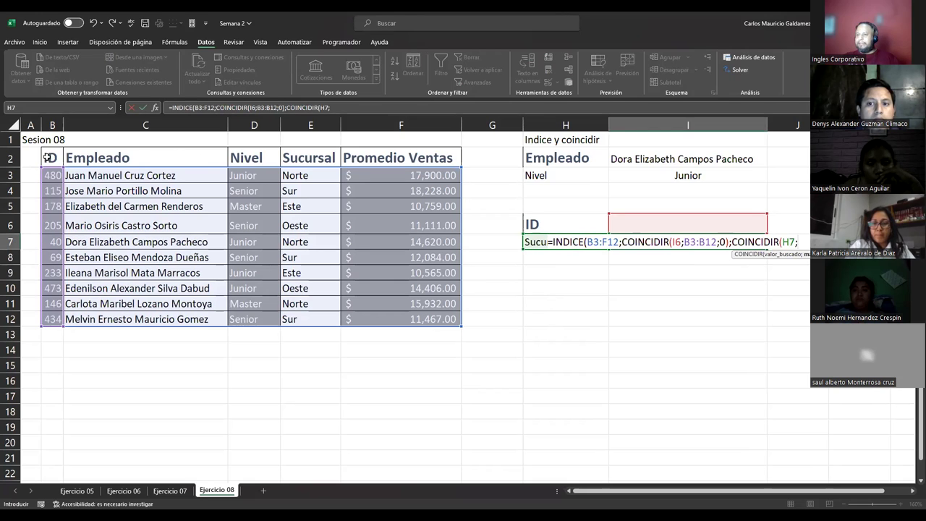
{"action": "left_click_drag", "start_coordinate": [48, 157], "coordinate": [212, 157]}
{"action": "left_click_drag", "start_coordinate": [397, 157], "coordinate": [400, 158]}
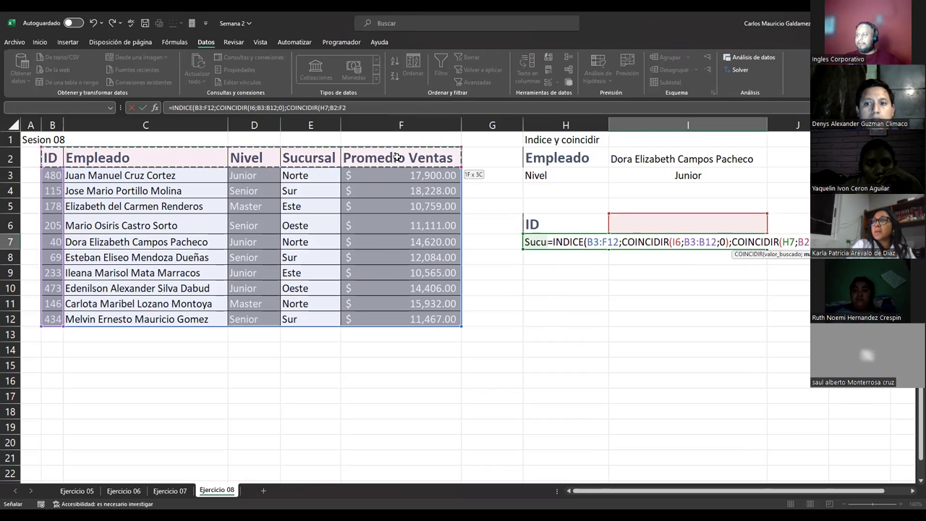
{"action": "left_click", "coordinate": [87, 158]}
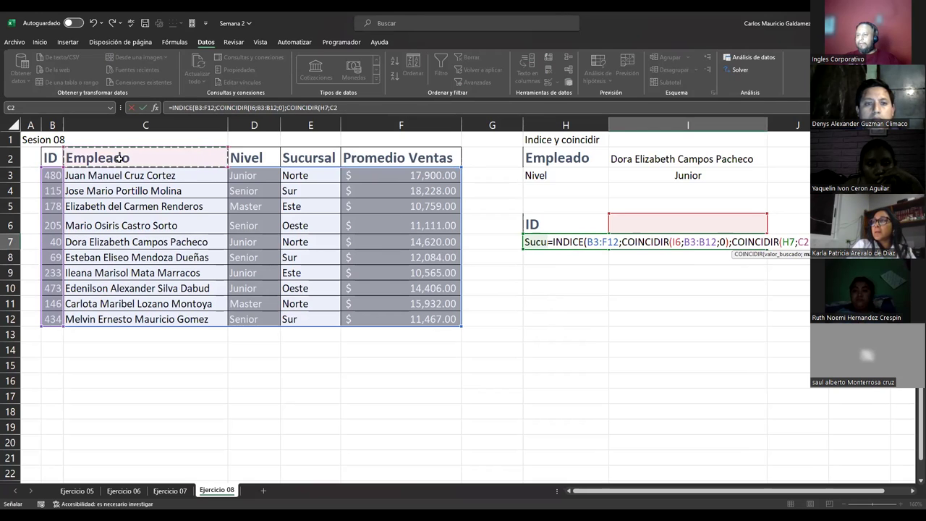
{"action": "left_click", "coordinate": [393, 157], "text": "shift"}
{"action": "type", "text": ";"}
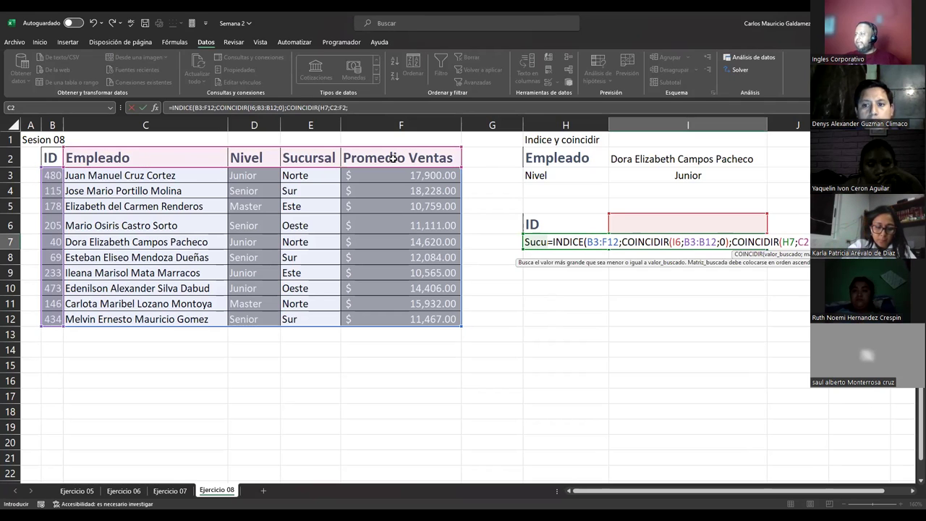
{"action": "key", "text": "Down"}
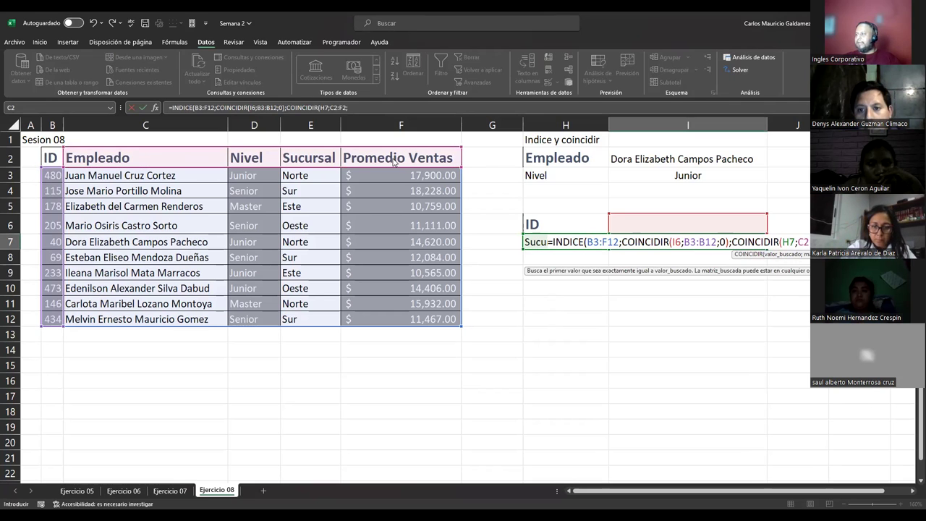
{"action": "key", "text": "Return"}
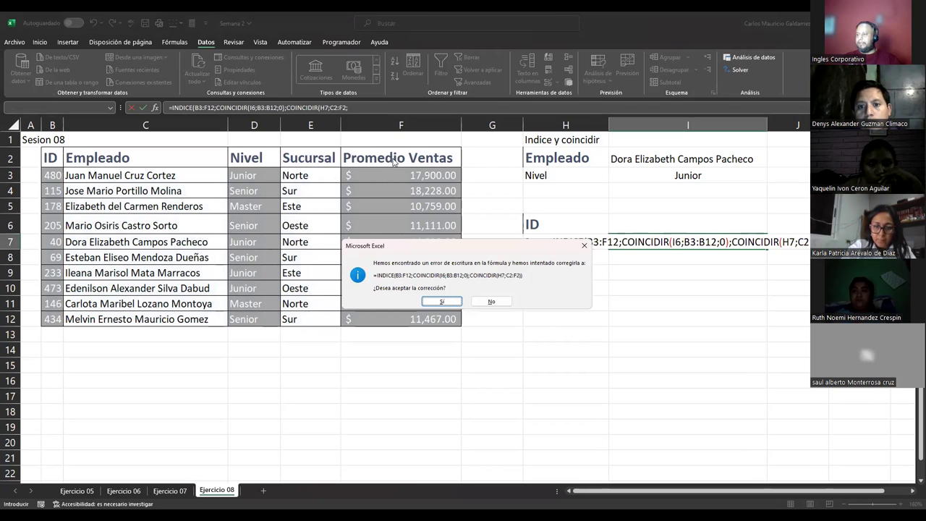
{"action": "key", "text": "Return"}
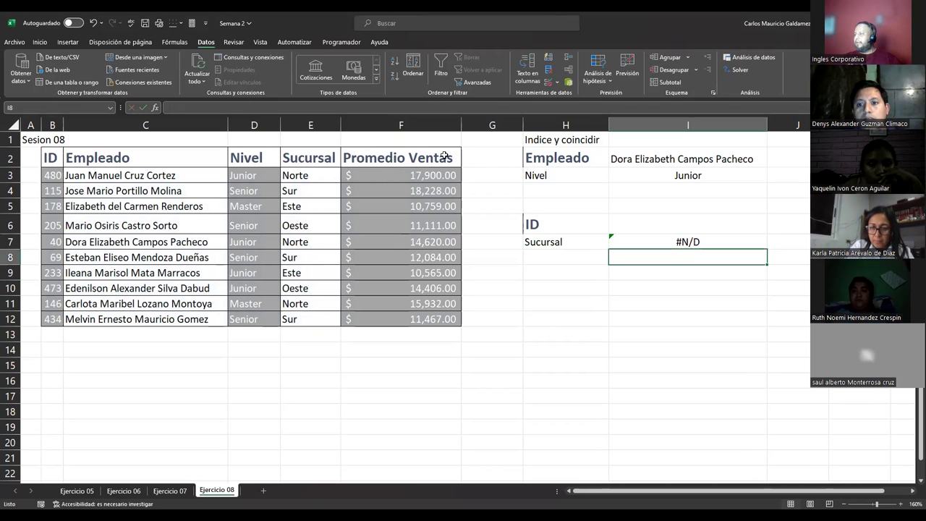
Add exact match type 0 to the second COINCIDIR in the I7 formula
{"action": "left_click", "coordinate": [697, 242]}
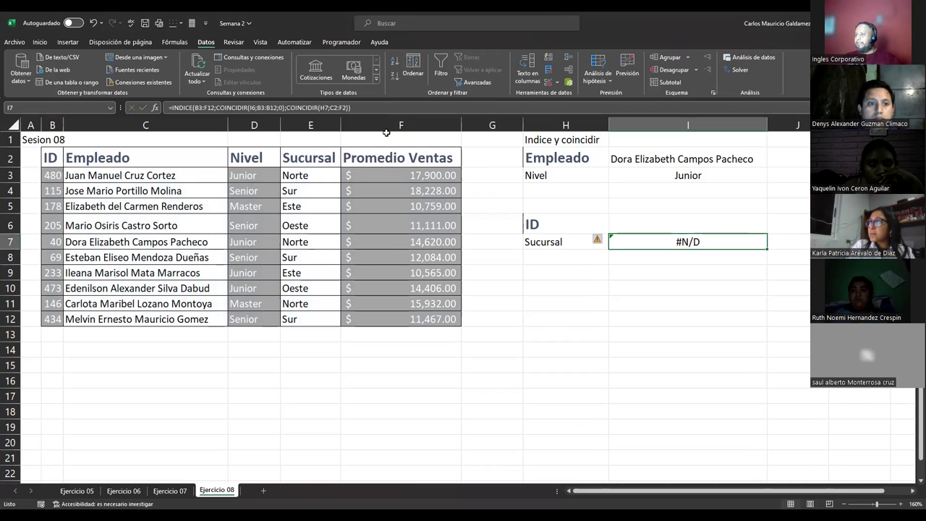
{"action": "left_click", "coordinate": [345, 107]}
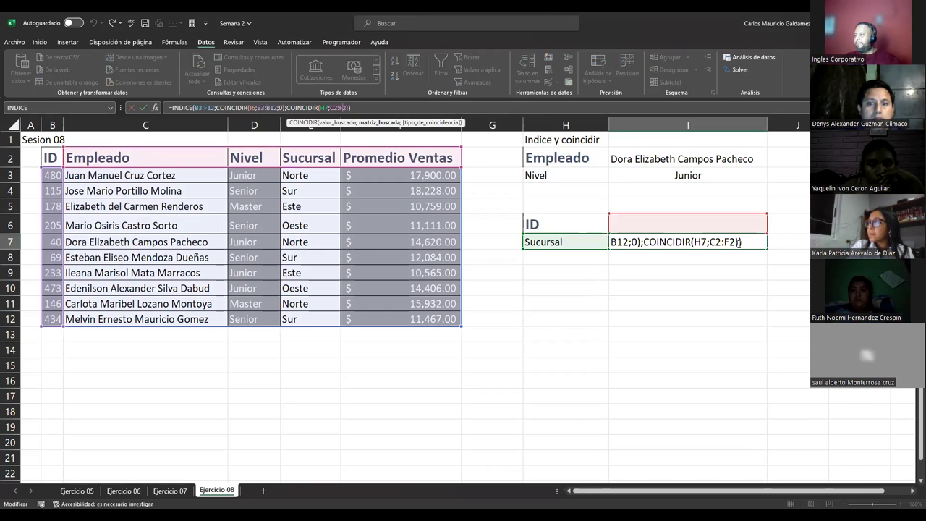
{"action": "left_click", "coordinate": [739, 242]}
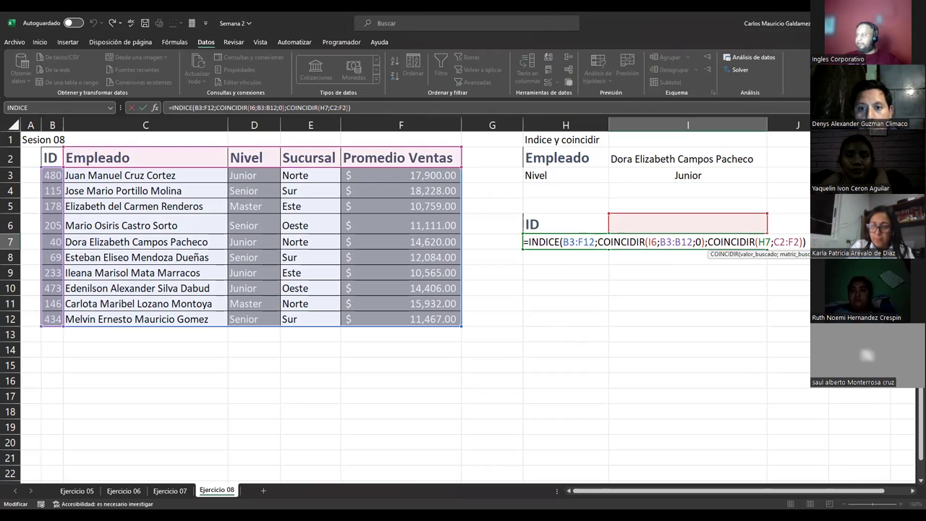
{"action": "type", "text": ";0"}
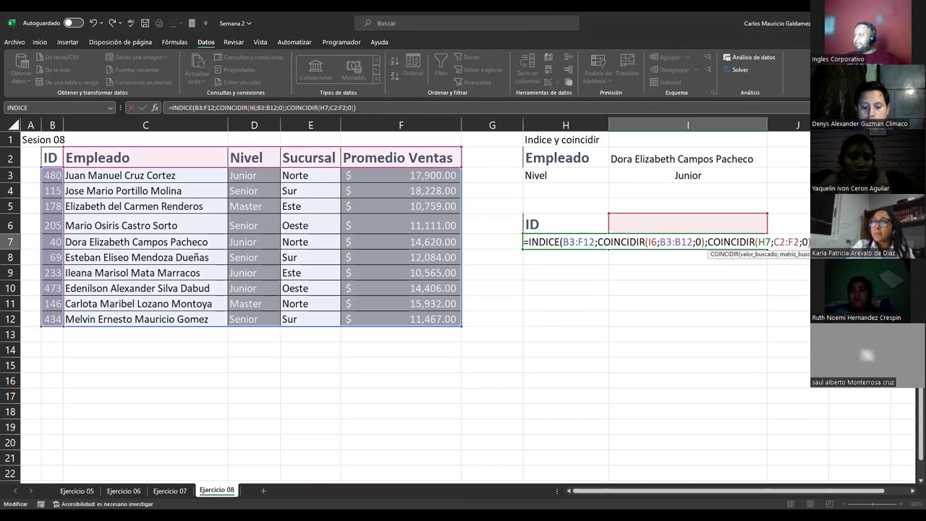
{"action": "key", "text": "End"}
{"action": "key", "text": "ctrl+Return"}
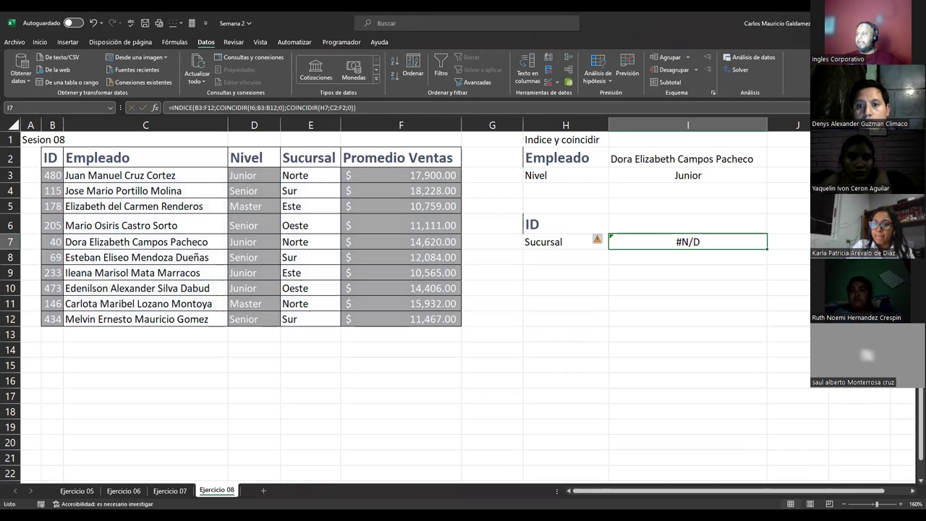
Choose the ID belonging to table row 8 in I6 and center the cell's content horizontally
{"action": "left_click", "coordinate": [688, 222]}
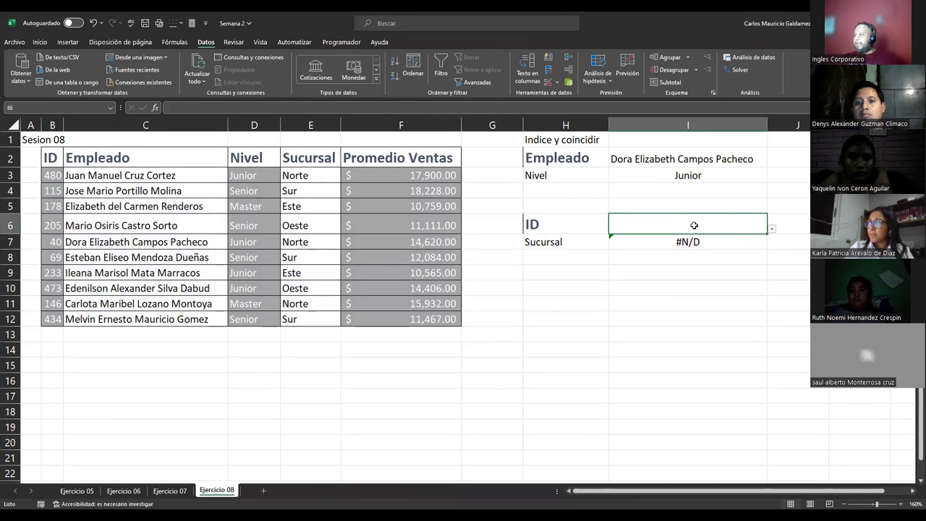
{"action": "left_click", "coordinate": [772, 228]}
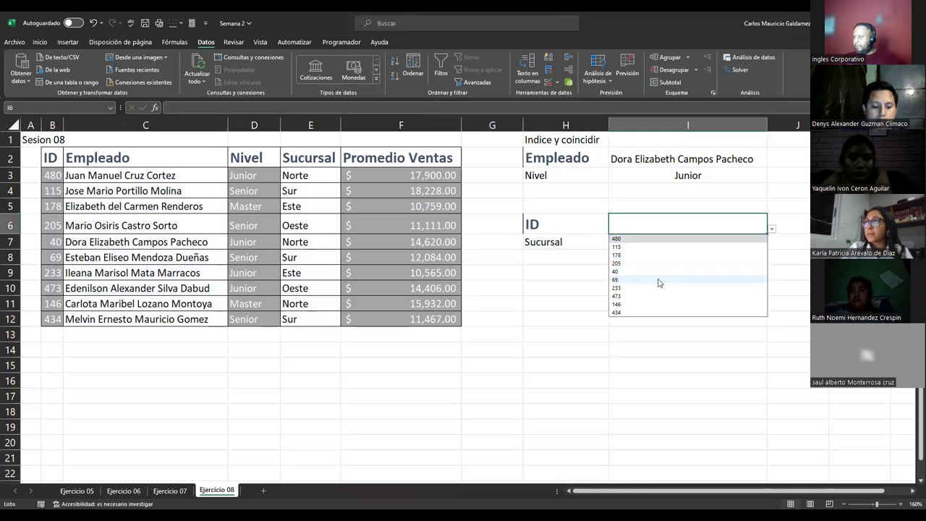
{"action": "left_click", "coordinate": [658, 281]}
{"action": "left_click", "coordinate": [676, 242]}
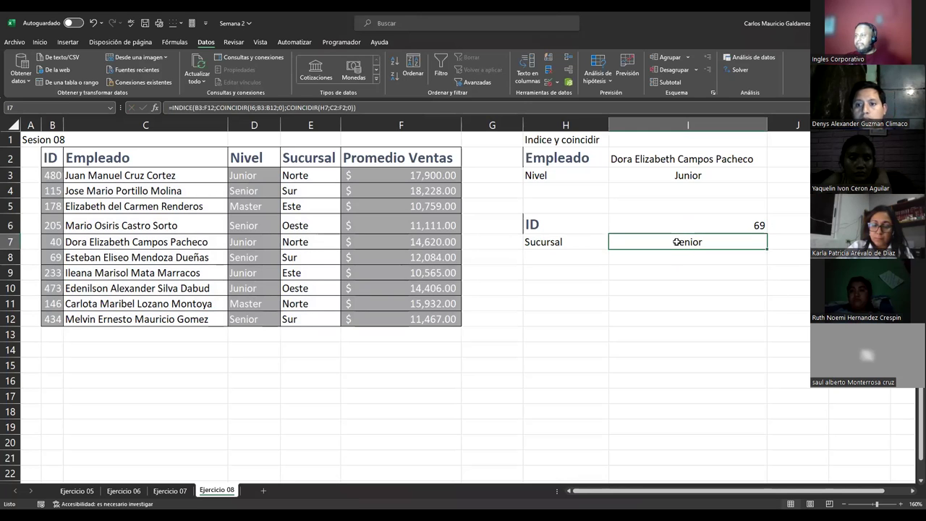
{"action": "left_click", "coordinate": [672, 224]}
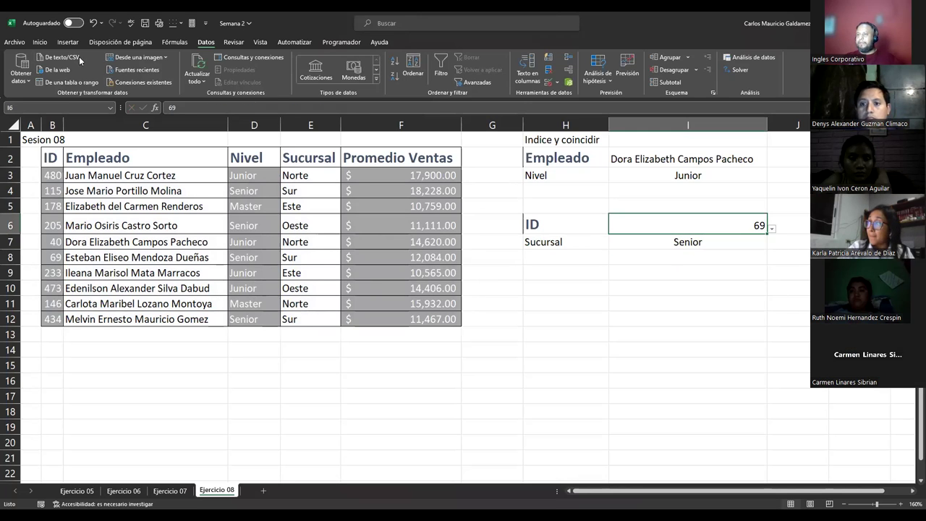
{"action": "left_click", "coordinate": [40, 42]}
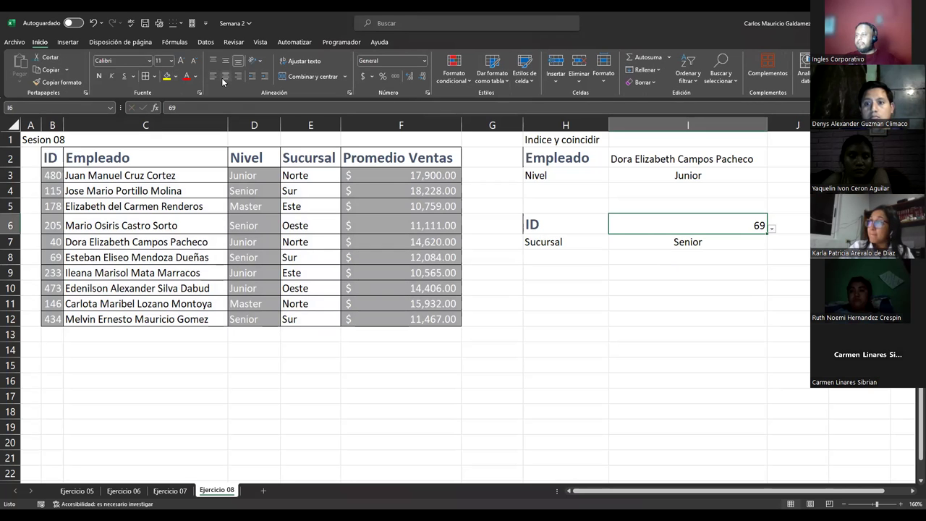
{"action": "left_click", "coordinate": [225, 77]}
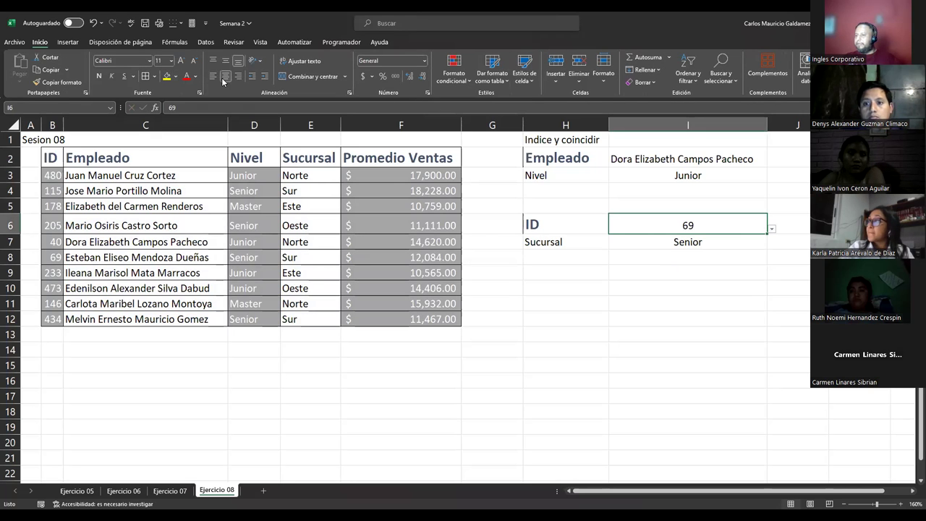
Compare row 8 with the Sucursal lookup and correct the second COINCIDIR's search range in I7 to B2:F2
{"action": "left_click", "coordinate": [11, 257]}
{"action": "left_click", "coordinate": [235, 256]}
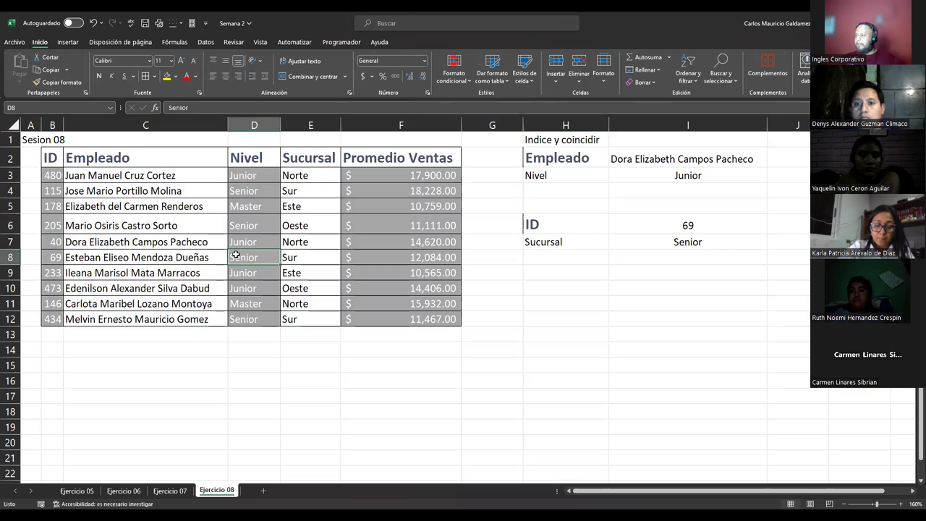
{"action": "left_click", "coordinate": [572, 244]}
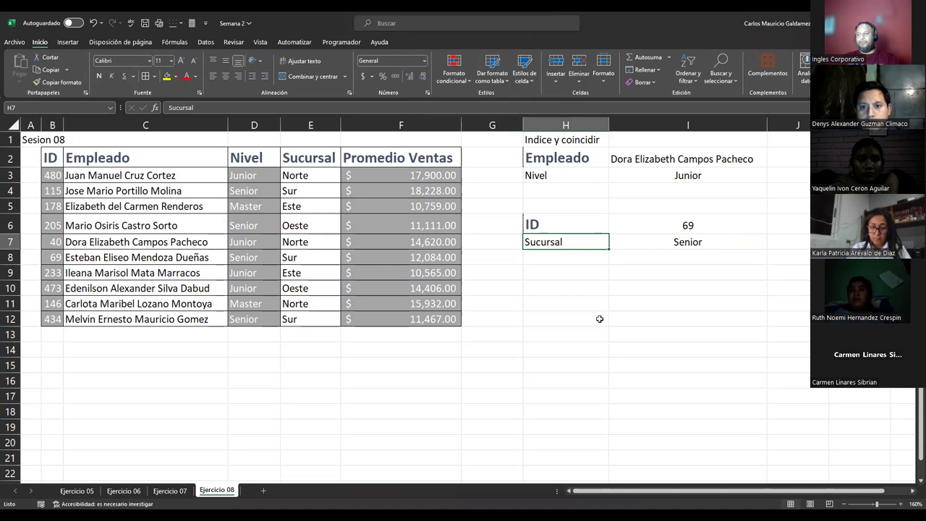
{"action": "double_click", "coordinate": [641, 242]}
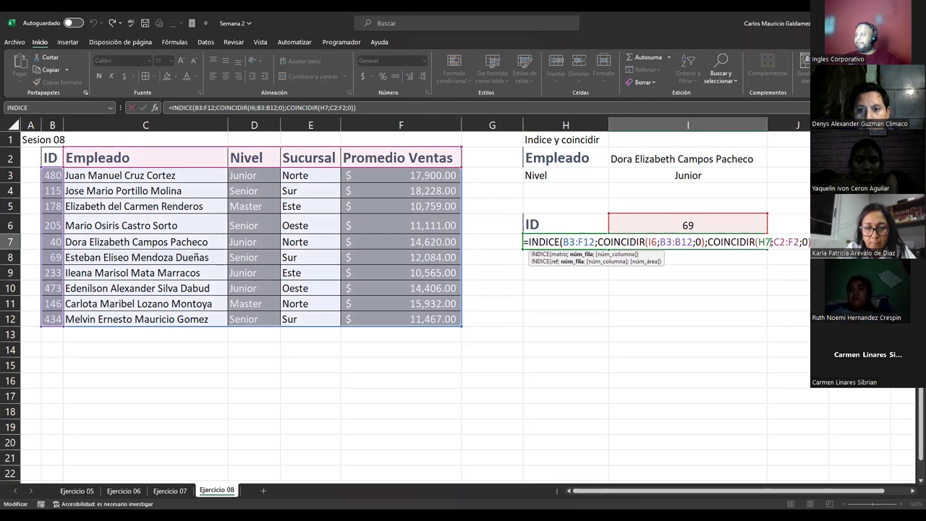
{"action": "left_click", "coordinate": [771, 241]}
{"action": "left_click", "coordinate": [775, 243]}
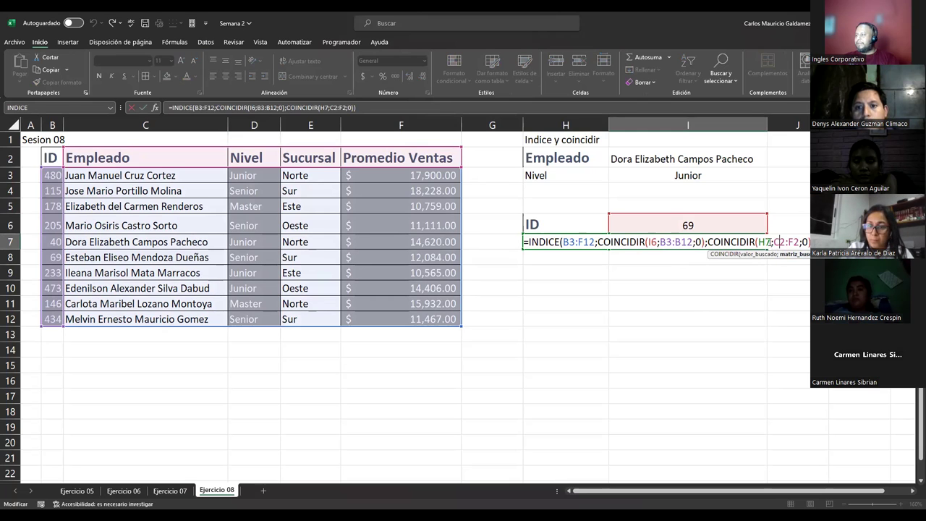
{"action": "left_click", "coordinate": [764, 255]}
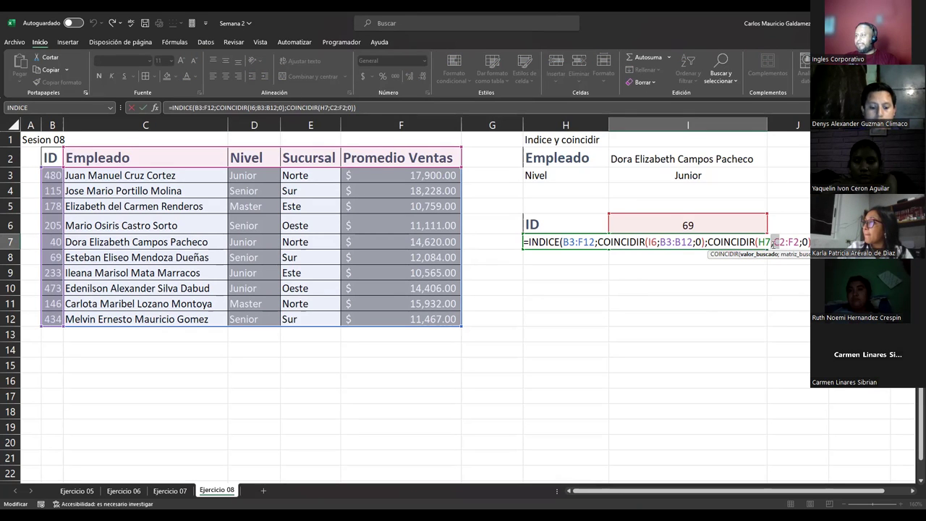
{"action": "key", "text": "Delete"}
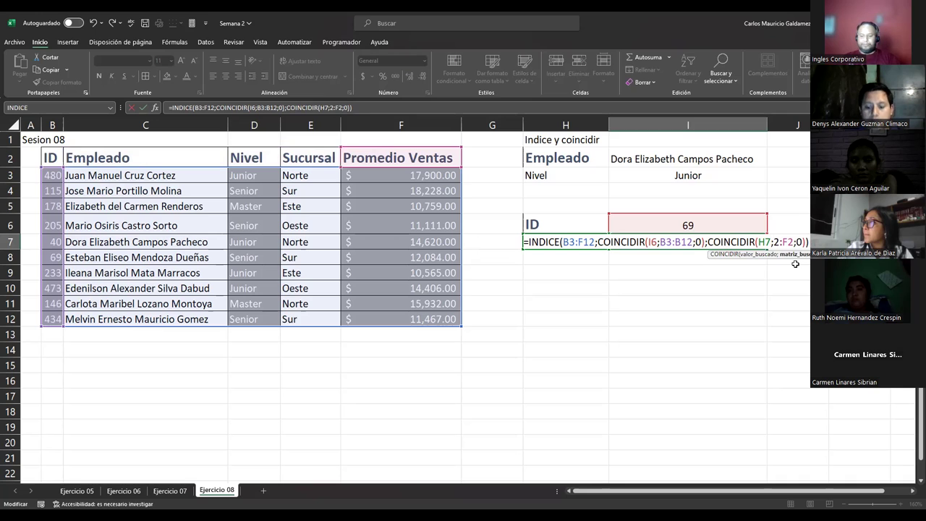
{"action": "type", "text": "B"}
{"action": "key", "text": "ctrl+Return"}
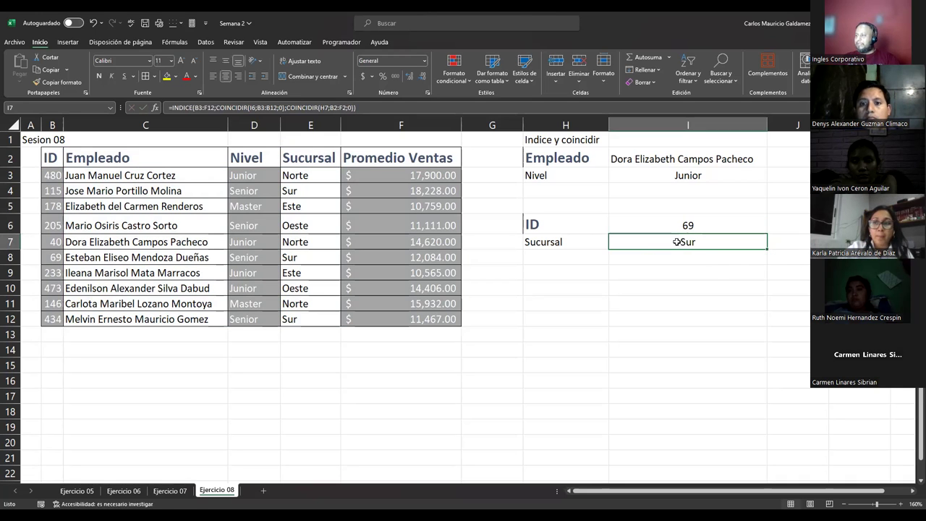
Review the header range of the second COINCIDIR in the I7 formula without altering it
{"action": "double_click", "coordinate": [753, 243]}
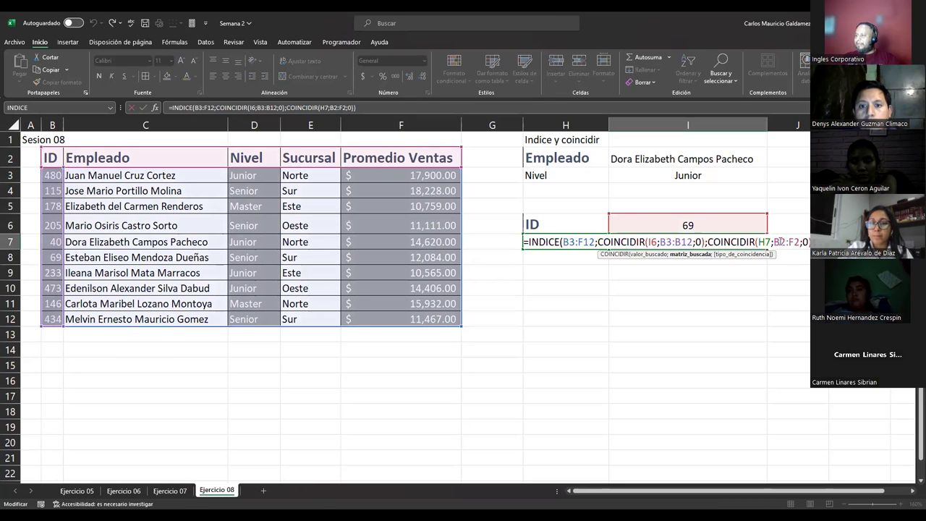
{"action": "left_click", "coordinate": [778, 242]}
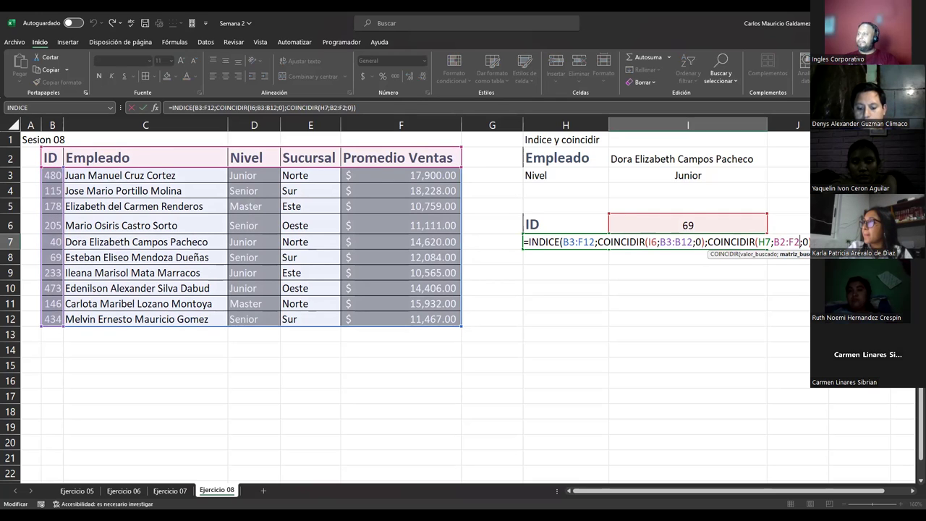
{"action": "key", "text": "ctrl+Return"}
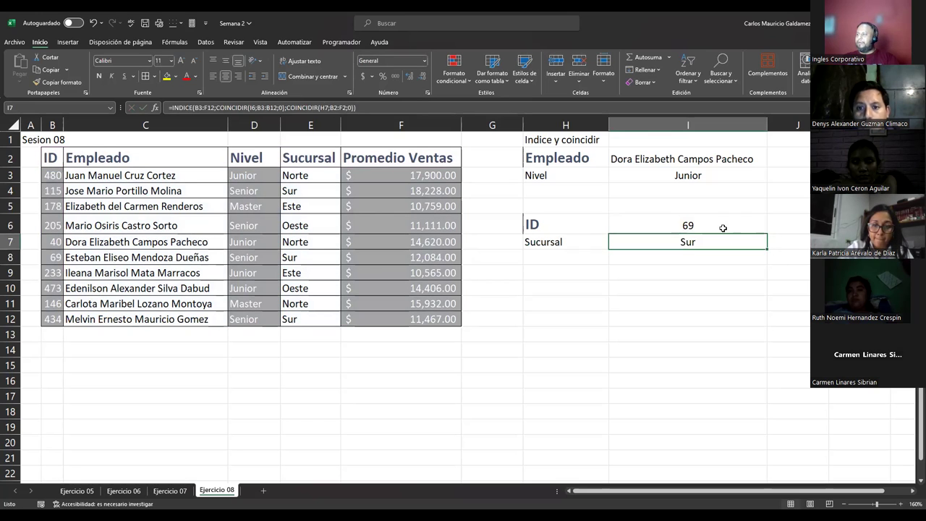
Test the Sucursal lookup by choosing the ID from table row 6 and the one from row 11 in I6
{"action": "left_click", "coordinate": [722, 227]}
{"action": "left_click", "coordinate": [772, 230]}
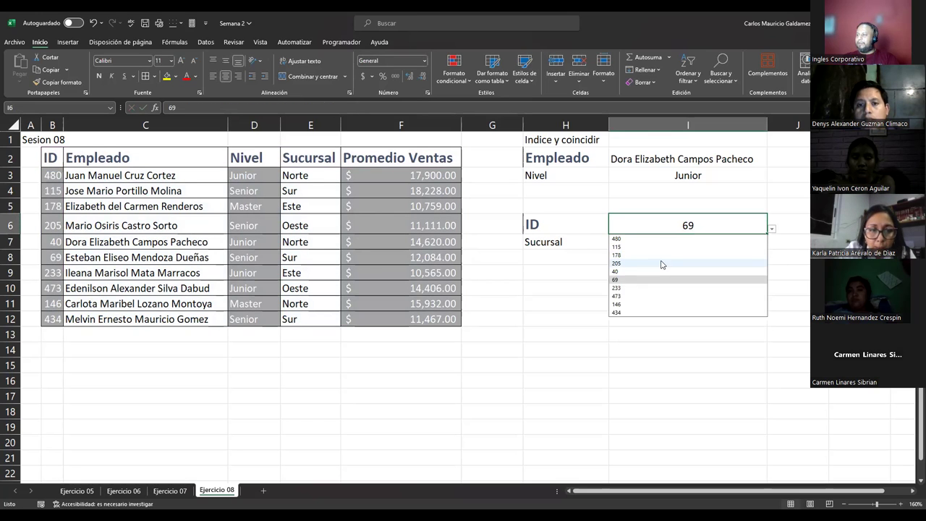
{"action": "left_click", "coordinate": [661, 263]}
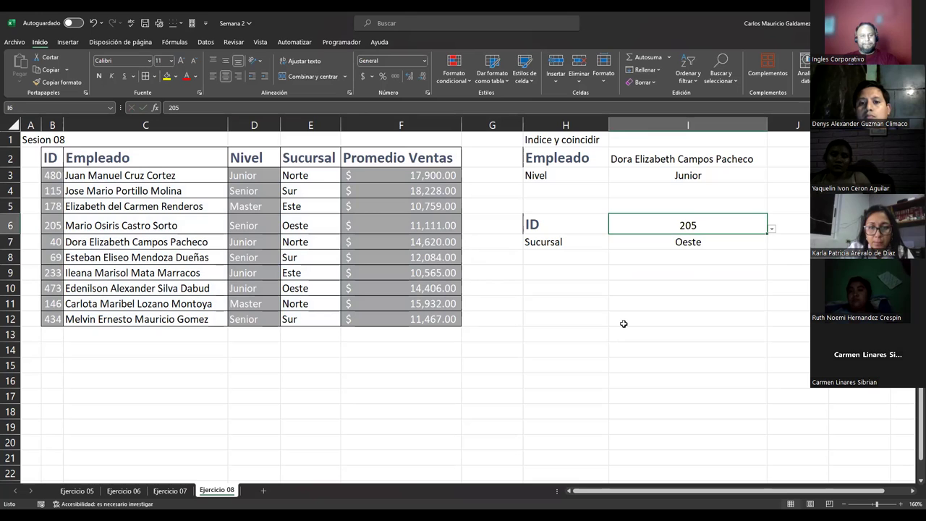
{"action": "left_click", "coordinate": [772, 229]}
{"action": "left_click", "coordinate": [664, 304]}
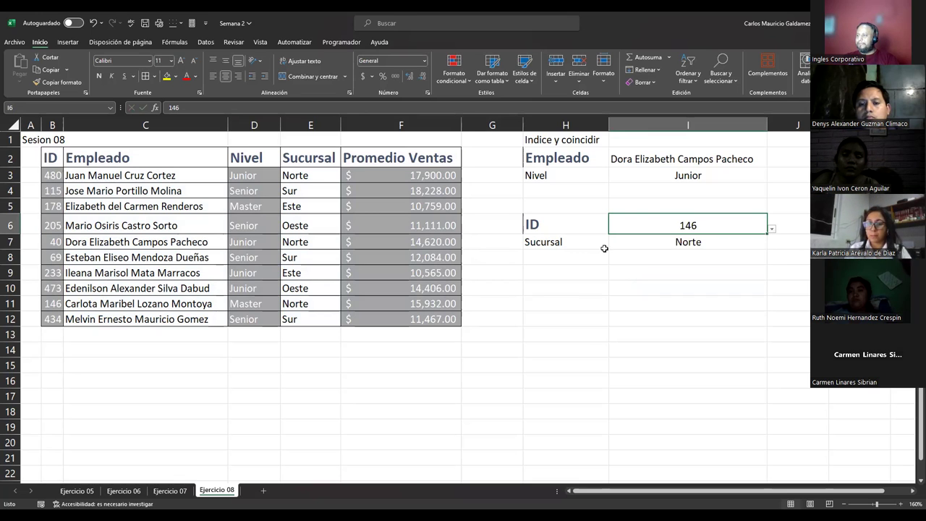
{"action": "left_click", "coordinate": [559, 289]}
{"action": "left_click", "coordinate": [559, 305]}
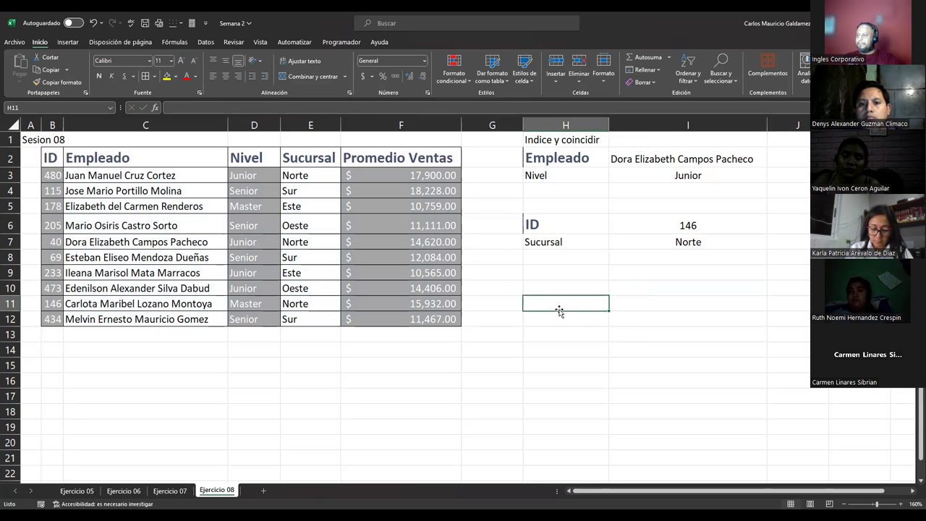
{"action": "mouse_move", "coordinate": [539, 224]}
{"action": "left_mouse_down"}
{"action": "mouse_move", "coordinate": [666, 227]}
{"action": "mouse_move", "coordinate": [676, 242]}
{"action": "left_mouse_up"}
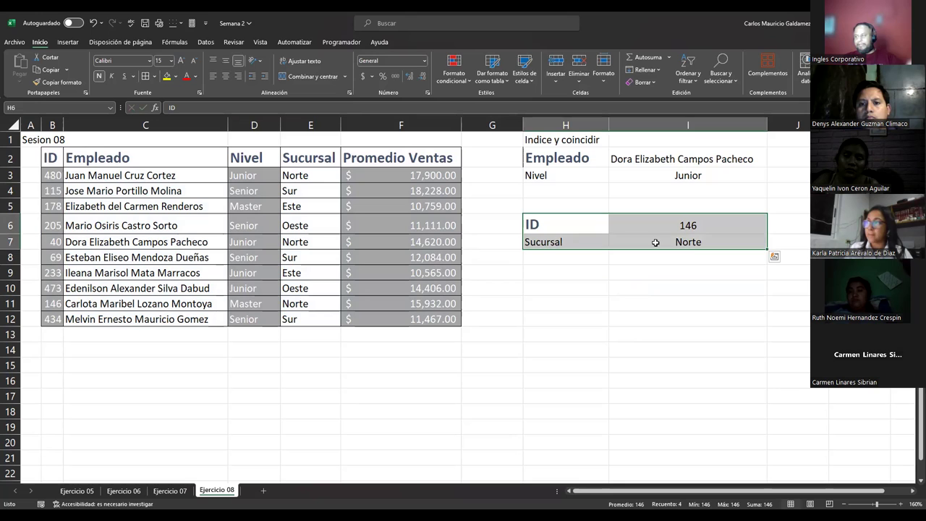
{"action": "left_click_drag", "start_coordinate": [562, 224], "coordinate": [682, 242]}
{"action": "left_click_drag", "start_coordinate": [630, 226], "coordinate": [669, 241]}
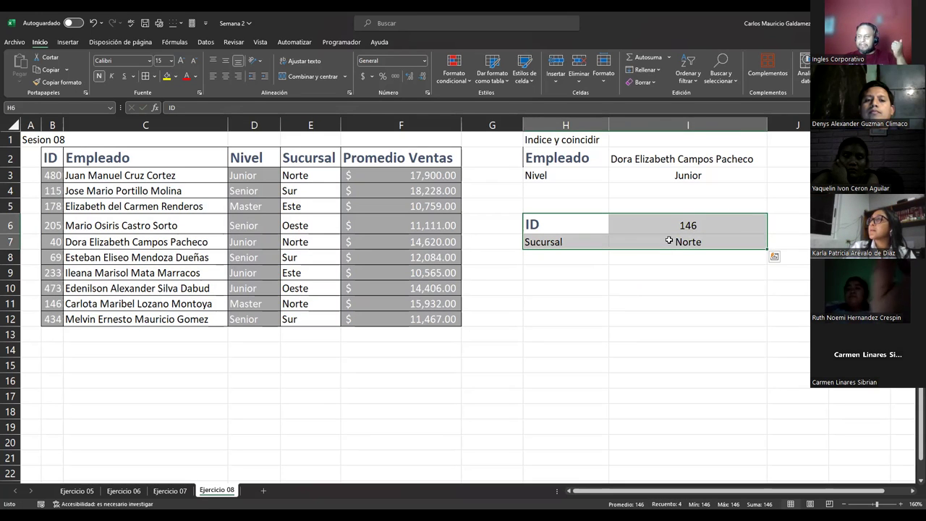
{"action": "left_click", "coordinate": [656, 283]}
{"action": "left_click_drag", "start_coordinate": [572, 223], "coordinate": [654, 239]}
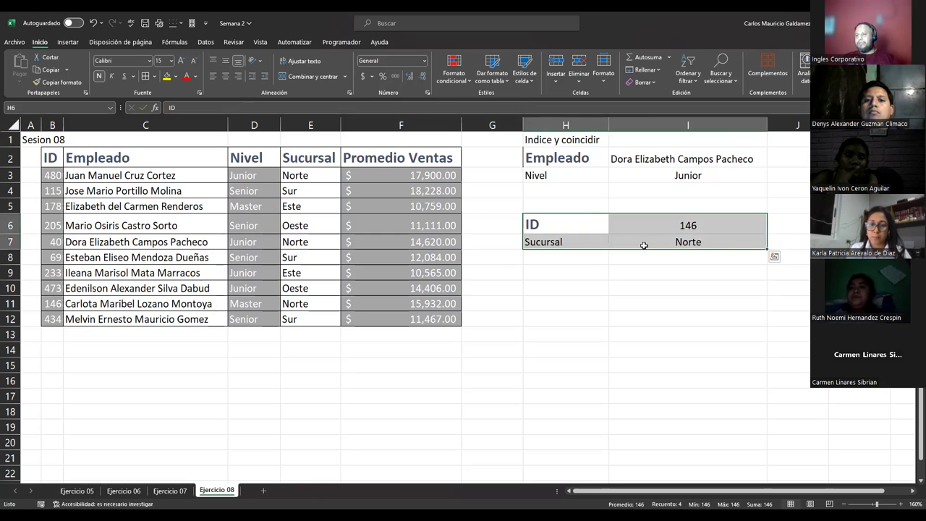
{"action": "left_click", "coordinate": [593, 271]}
{"action": "left_click_drag", "start_coordinate": [566, 225], "coordinate": [640, 242]}
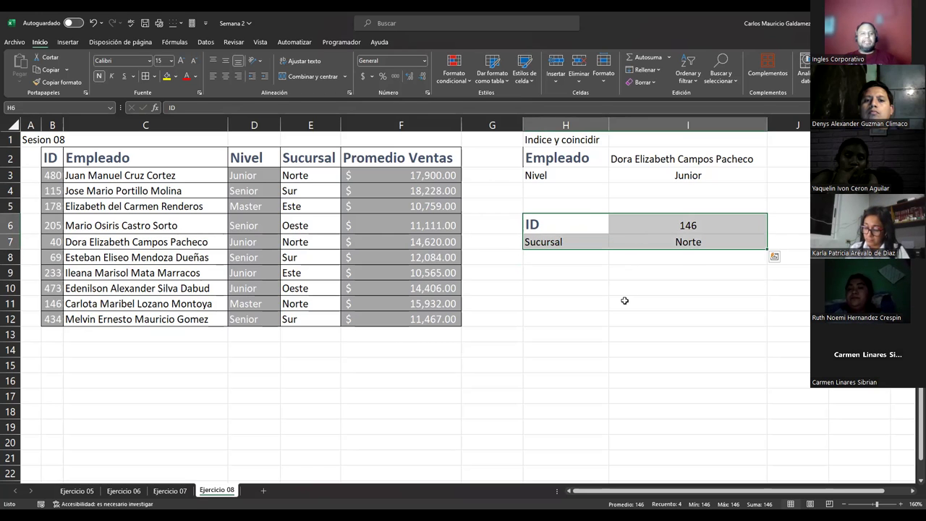
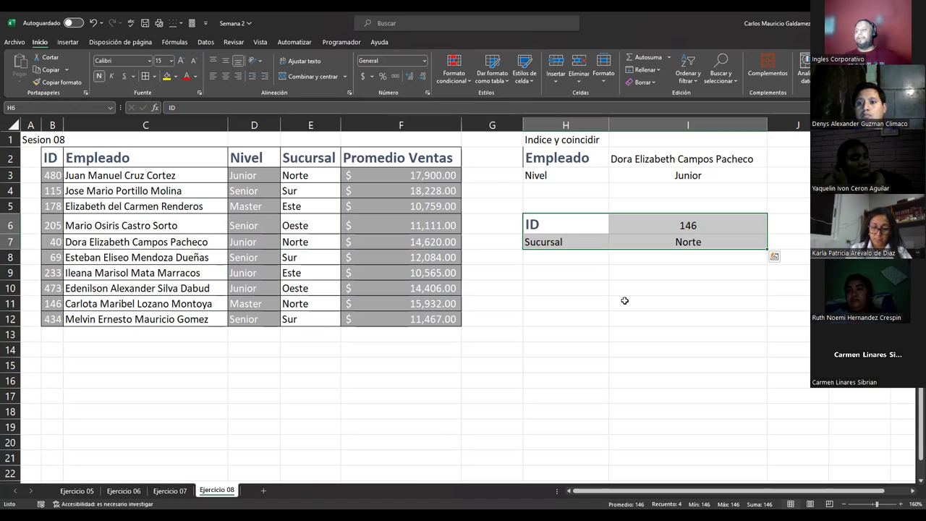
Copy the ID label and its selector cell from H6:I6 to H10:I10
{"action": "left_click_drag", "start_coordinate": [549, 220], "coordinate": [669, 220]}
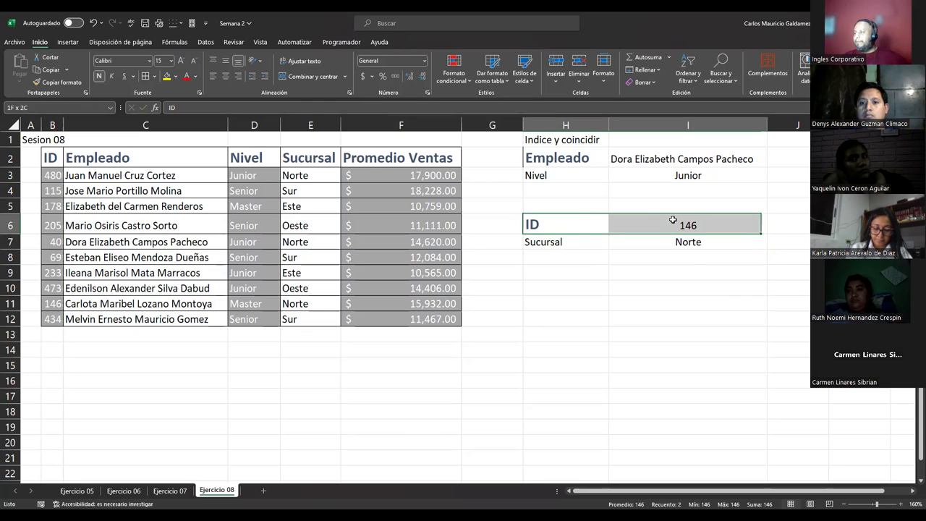
{"action": "key", "text": "ctrl+c"}
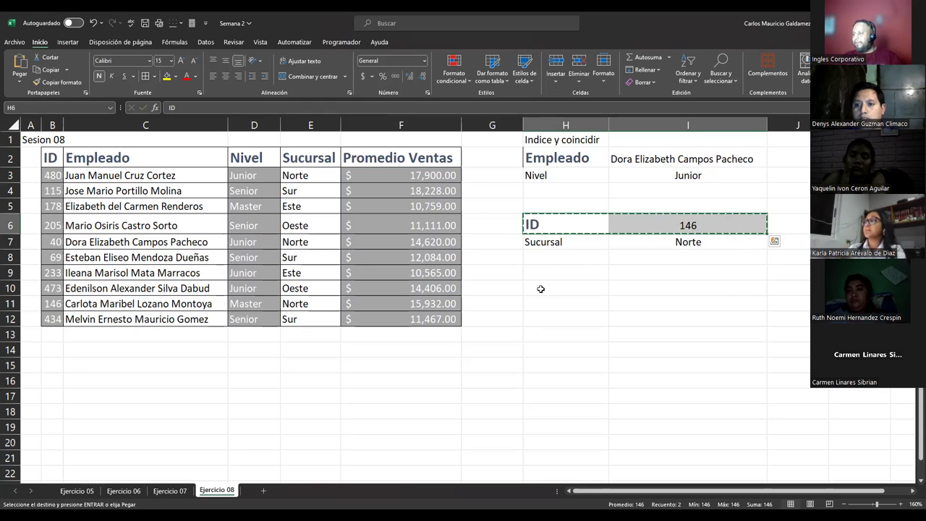
{"action": "left_click", "coordinate": [541, 291]}
{"action": "key", "text": "ctrl+v"}
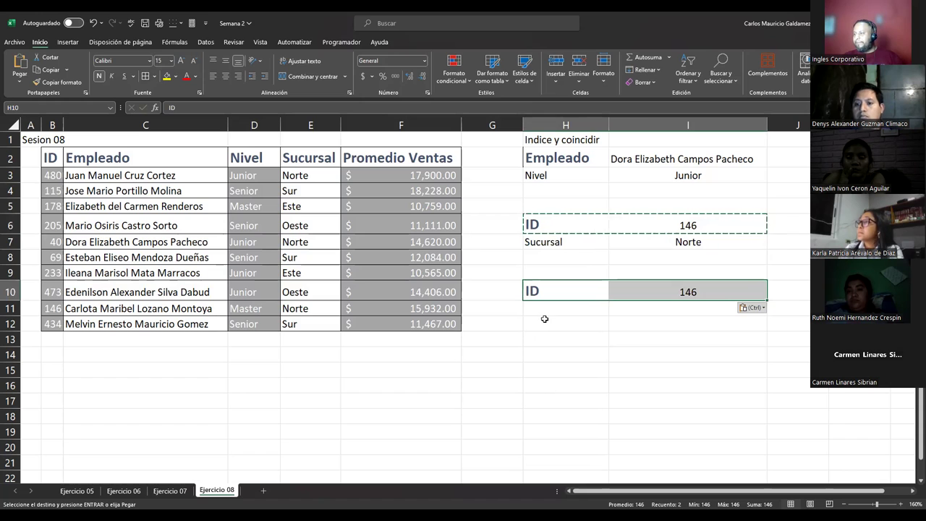
{"action": "left_click", "coordinate": [552, 243]}
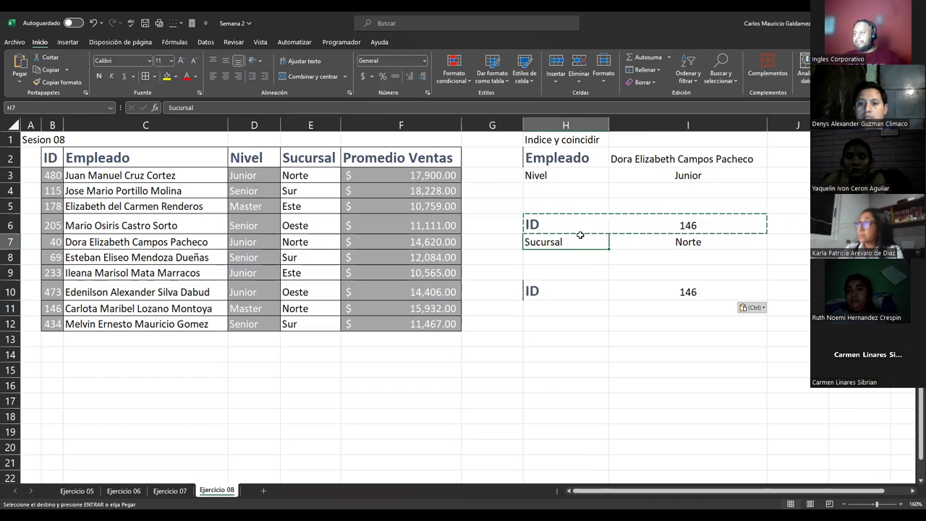
{"action": "key", "text": "ctrl+c"}
{"action": "left_click", "coordinate": [552, 310]}
{"action": "key", "text": "ctrl+v"}
{"action": "key", "text": "Delete"}
{"action": "left_click", "coordinate": [639, 290]}
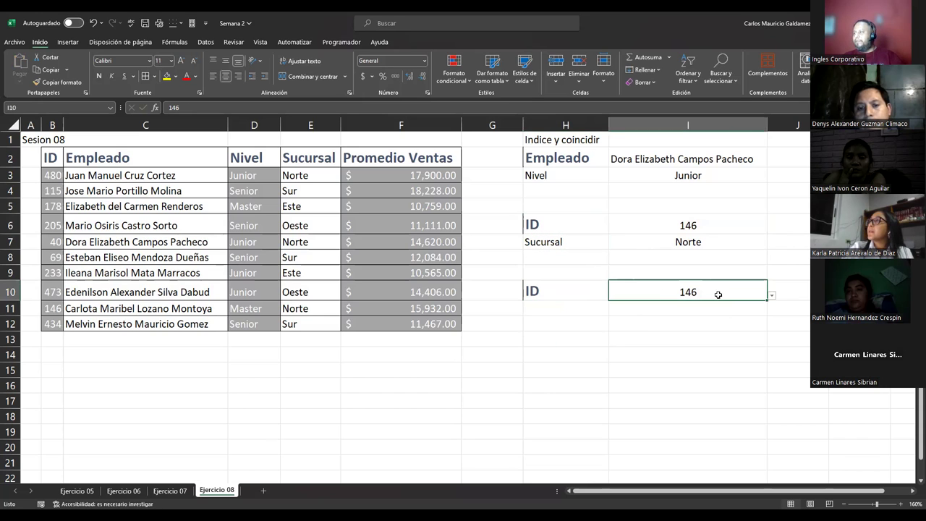
Add a Lista data validation to H11 with the header range B2:F2 as its source and check its options
{"action": "left_click", "coordinate": [542, 308]}
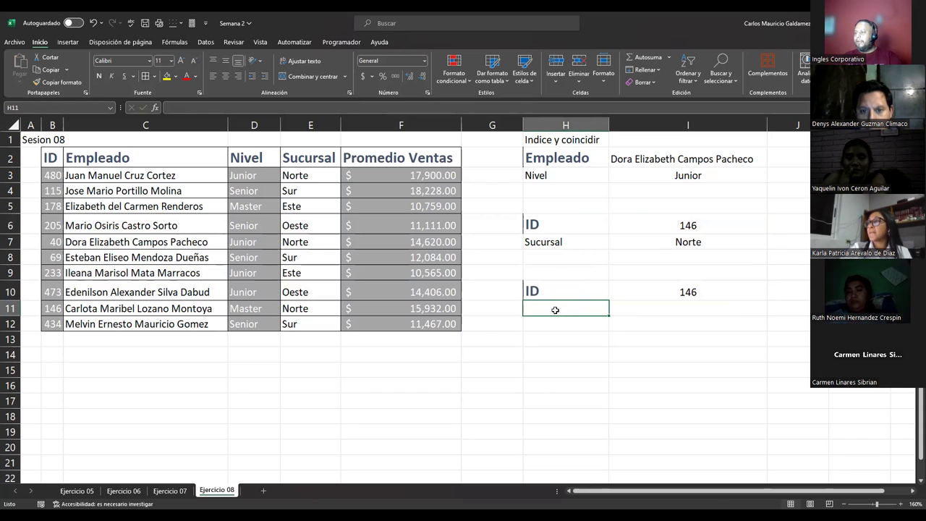
{"action": "left_click", "coordinate": [205, 43]}
{"action": "left_click", "coordinate": [548, 83]}
{"action": "left_click", "coordinate": [395, 232]}
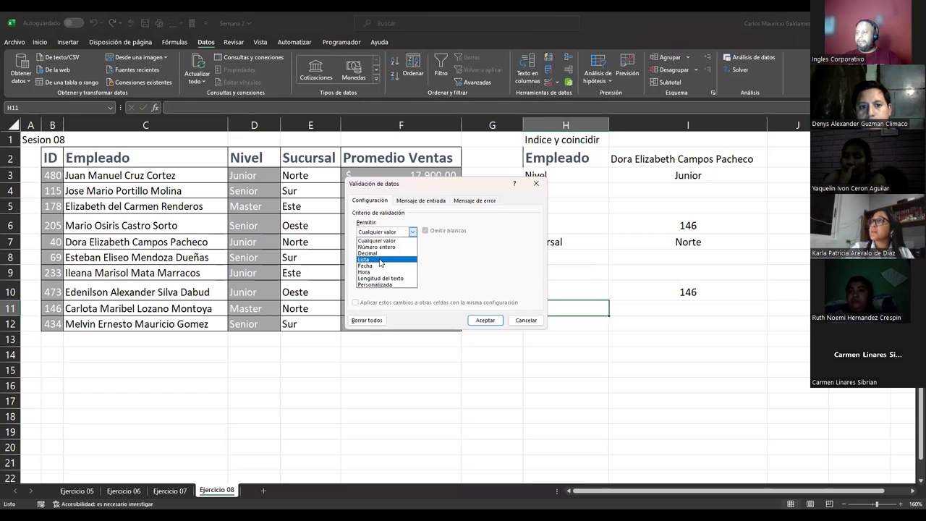
{"action": "left_click", "coordinate": [381, 260]}
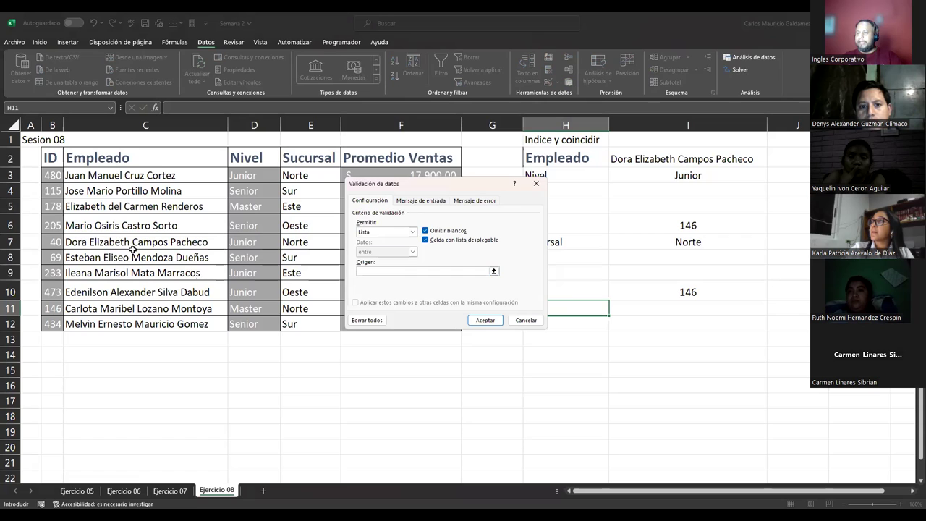
{"action": "left_click", "coordinate": [50, 158]}
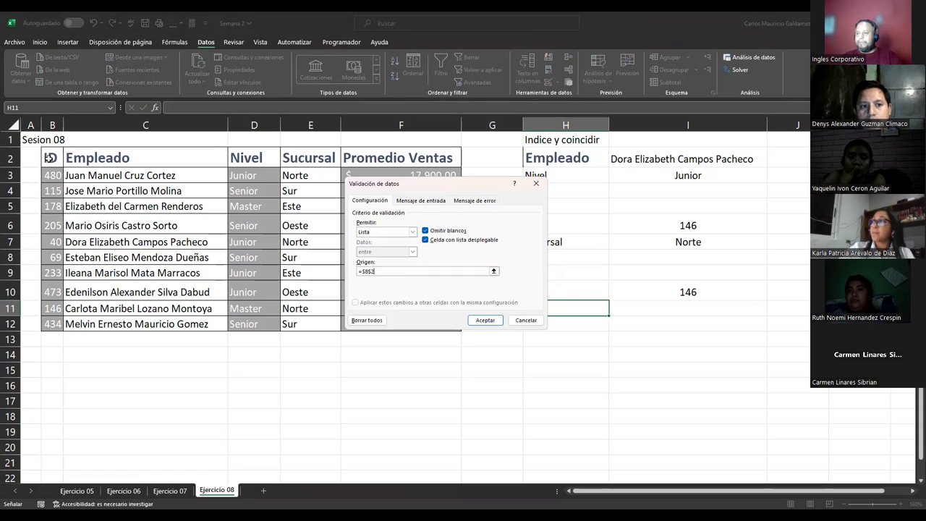
{"action": "left_click", "coordinate": [390, 160], "text": "shift"}
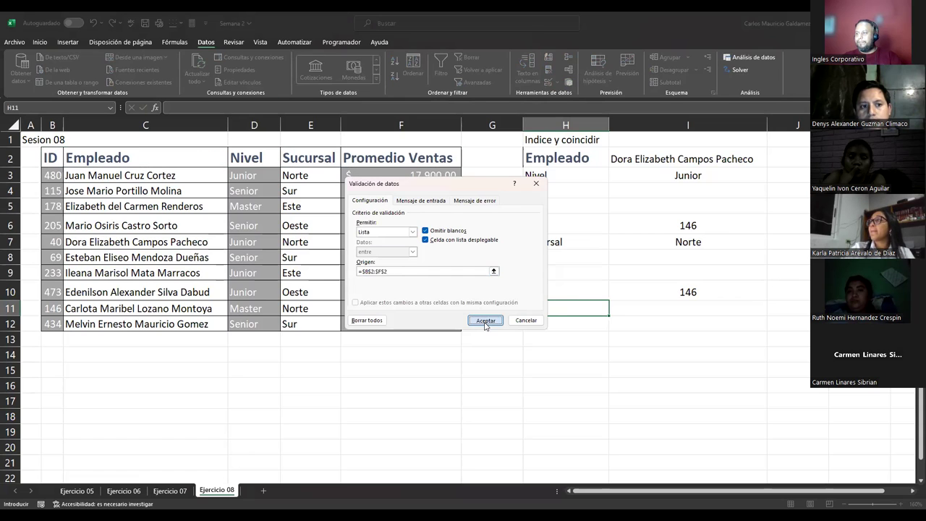
{"action": "left_click", "coordinate": [484, 320]}
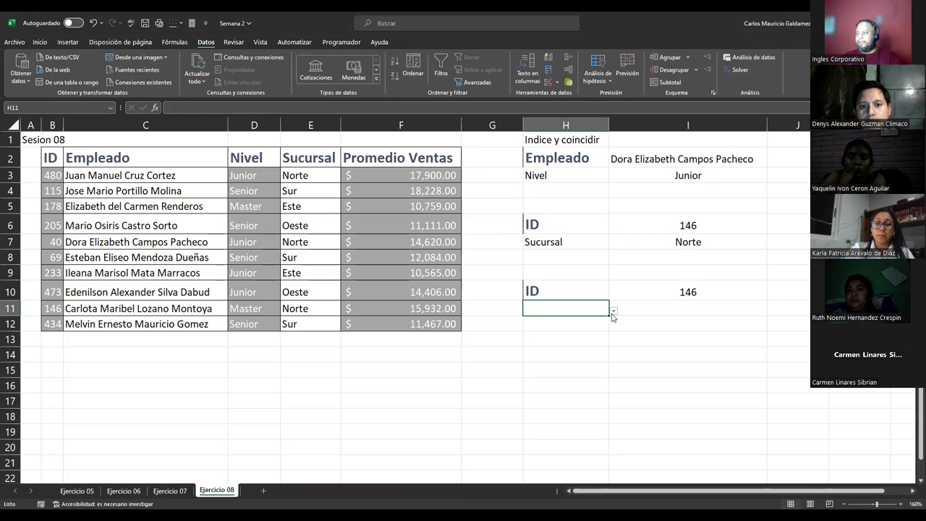
{"action": "left_click", "coordinate": [613, 312]}
{"action": "key", "text": "Return"}
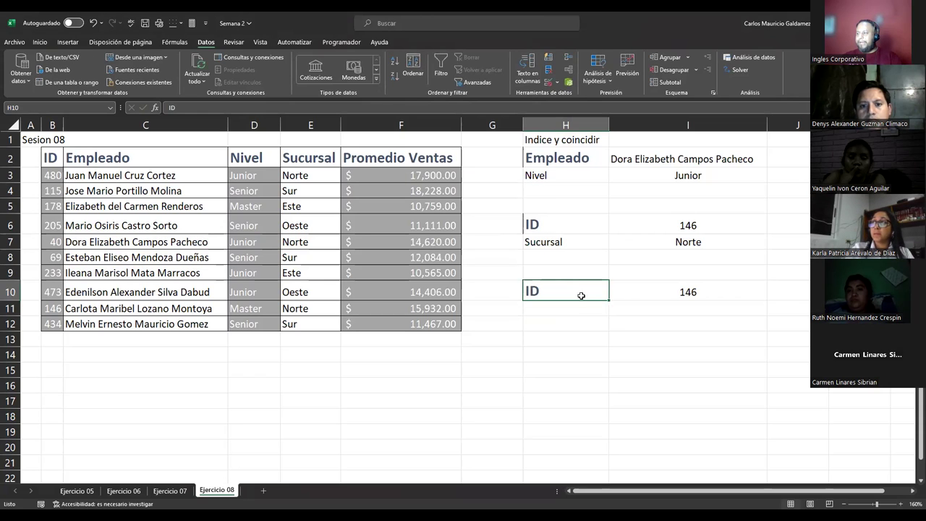
{"action": "key", "text": "Delete"}
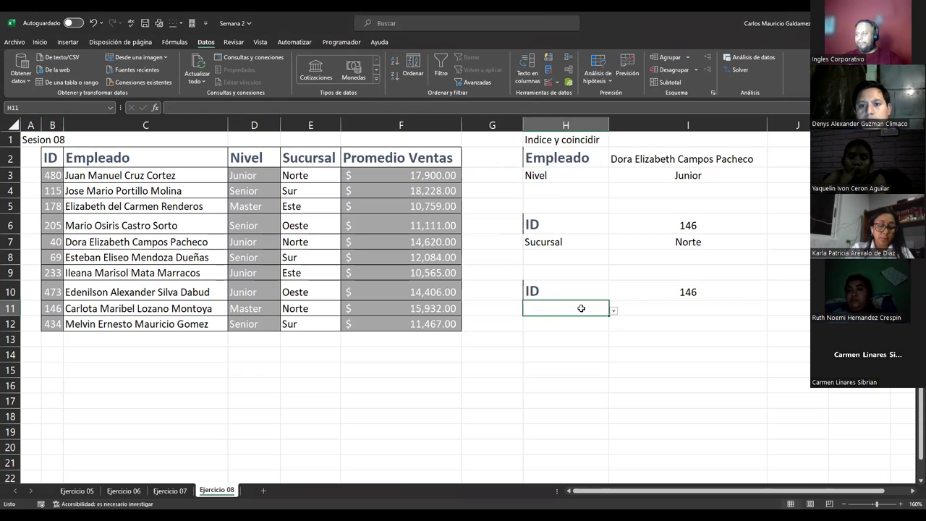
Change the source of H11's validation list to the header range C2:F2 and check the offered options
{"action": "left_click", "coordinate": [548, 87]}
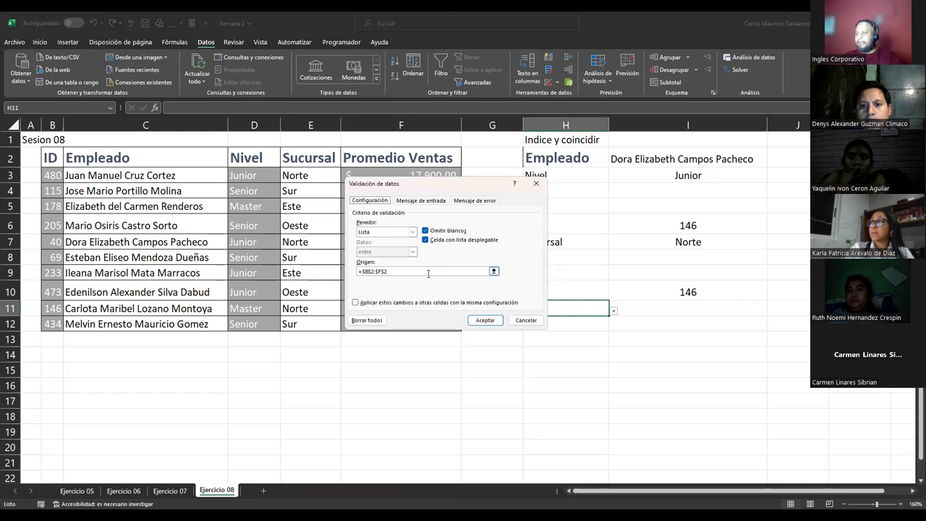
{"action": "left_click", "coordinate": [127, 160]}
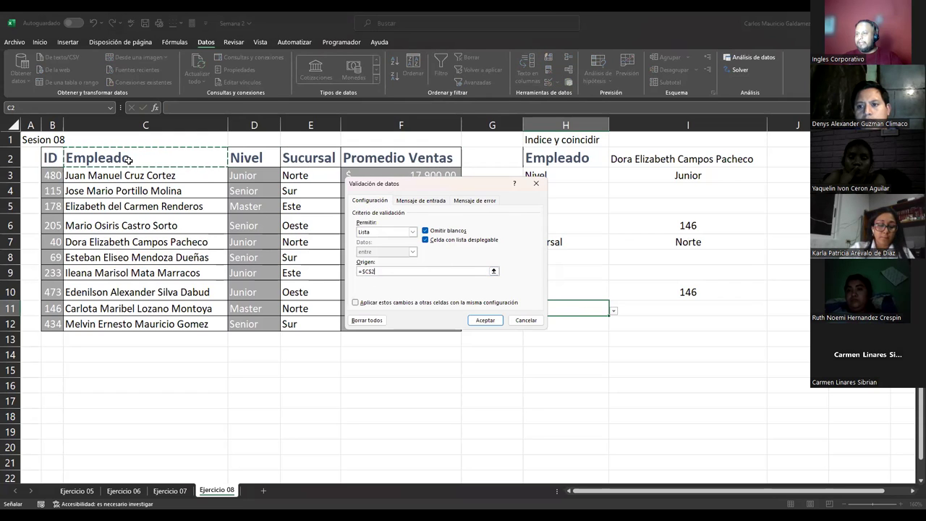
{"action": "left_click_drag", "start_coordinate": [127, 160], "coordinate": [399, 161]}
{"action": "left_click", "coordinate": [483, 320]}
{"action": "left_click", "coordinate": [613, 311]}
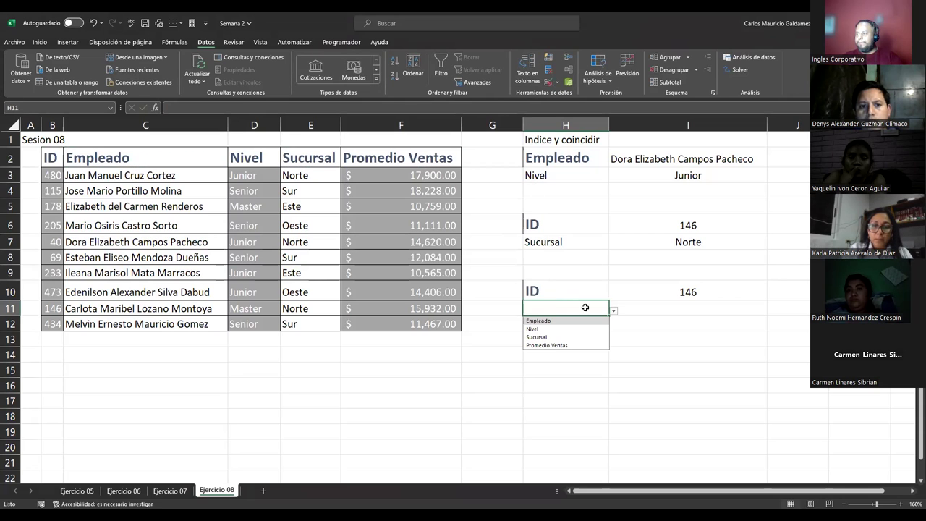
{"action": "left_click", "coordinate": [566, 292]}
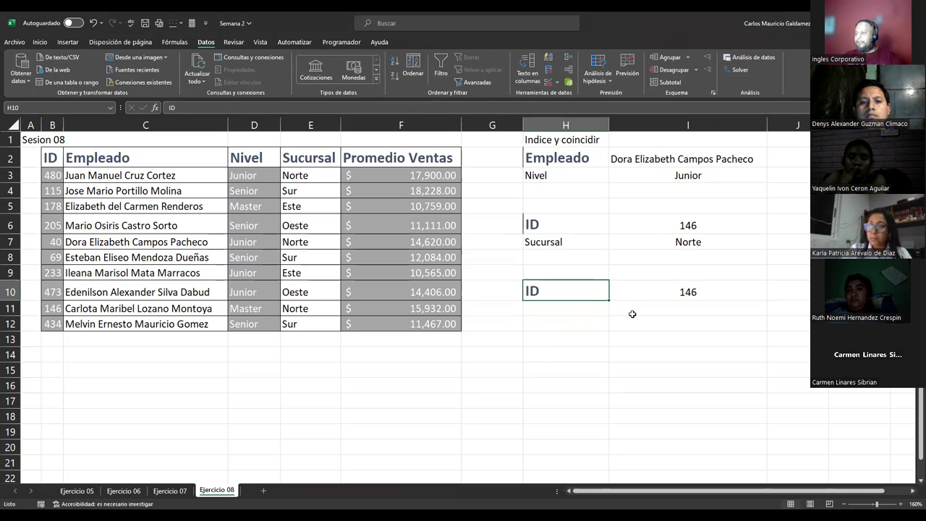
Copy the INDICE and COINCIDIR formula text from I7 into I11 with its references intact
{"action": "left_click", "coordinate": [656, 247]}
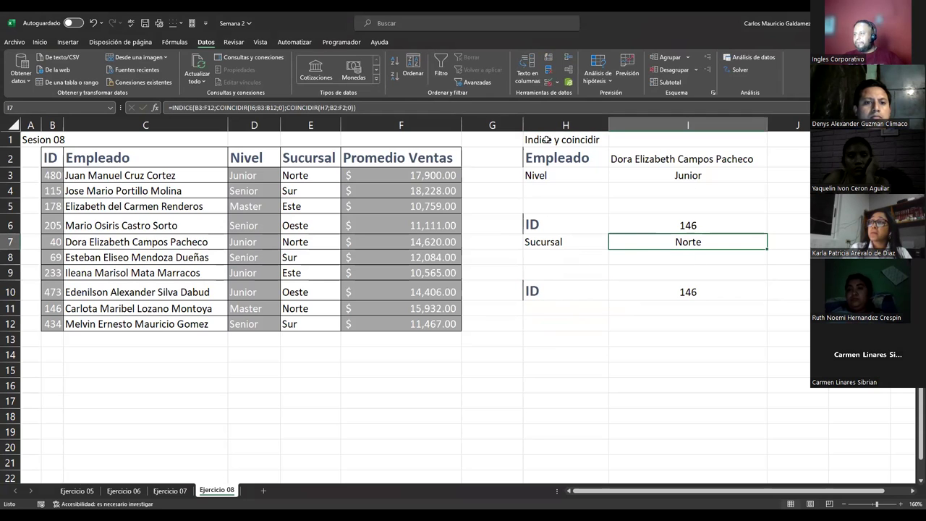
{"action": "left_click", "coordinate": [432, 108]}
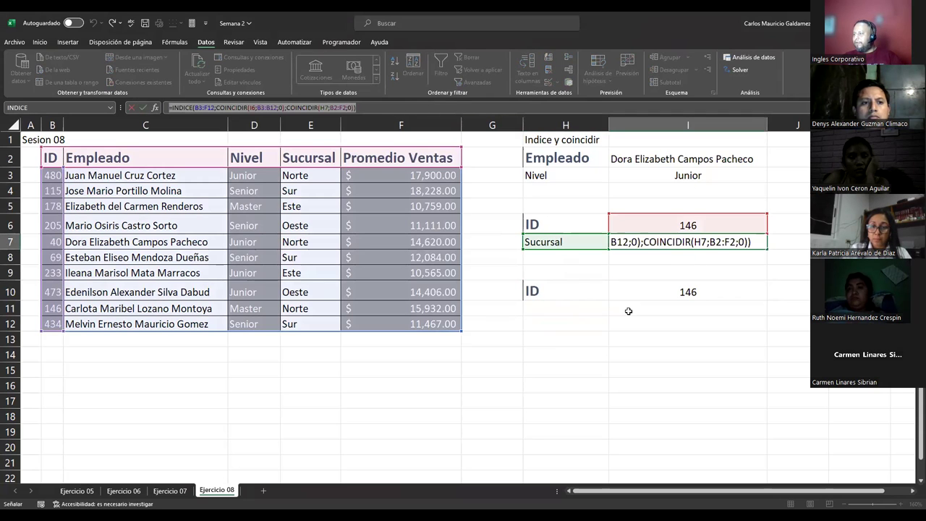
{"action": "key", "text": "Escape"}
{"action": "type", "text": "="}
{"action": "left_click", "coordinate": [628, 311]}
{"action": "key", "text": "Escape"}
{"action": "double_click", "coordinate": [627, 310]}
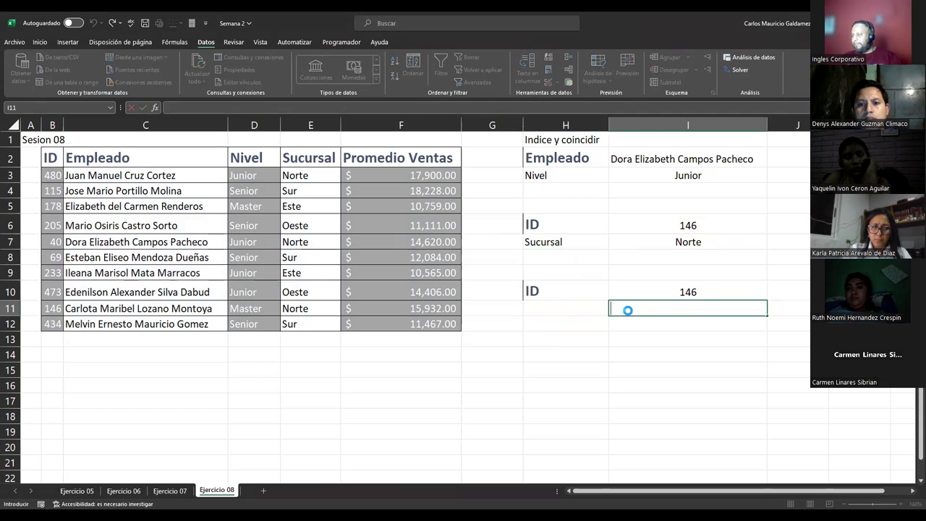
{"action": "key", "text": "ctrl+v"}
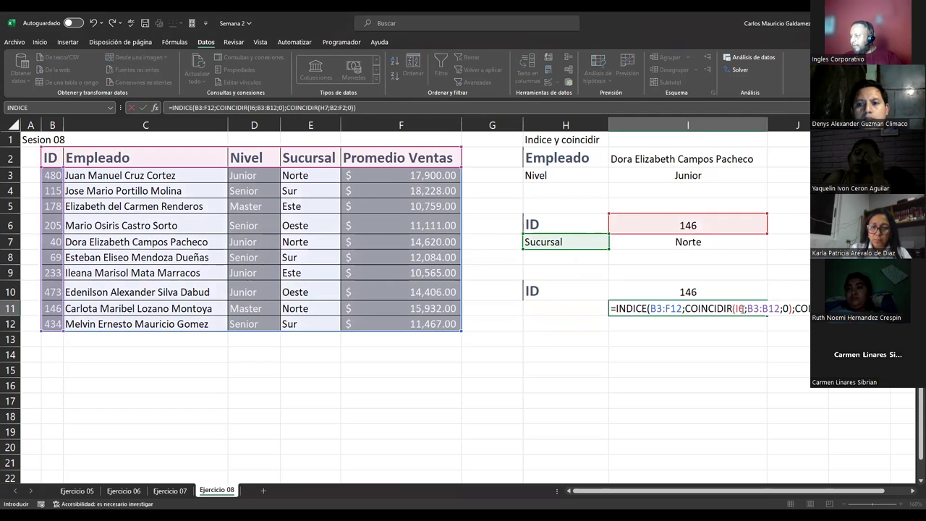
Point the first COINCIDIR in I11 to the ID in I10 and the second to the header cell H11
{"action": "left_click", "coordinate": [737, 309]}
{"action": "left_click", "coordinate": [685, 293]}
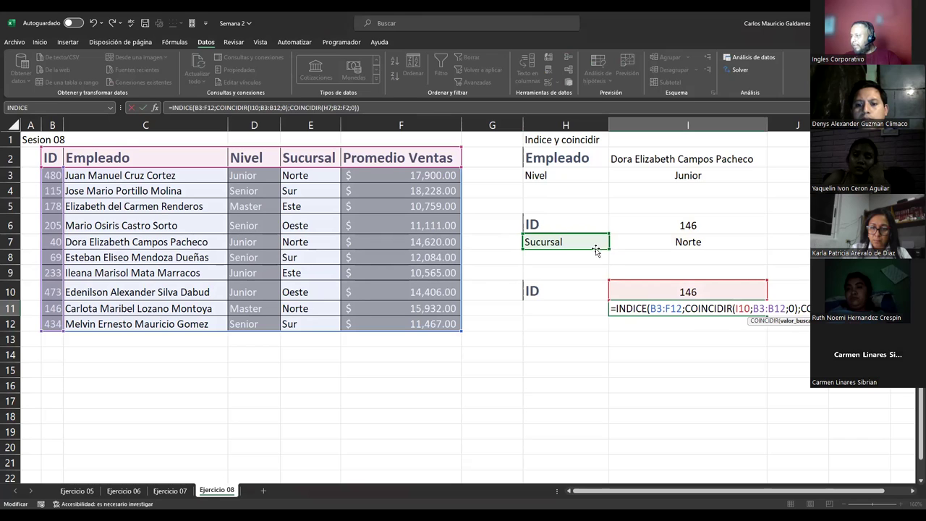
{"action": "key", "text": "Down"}
{"action": "key", "text": "Down"}
{"action": "key", "text": "Down"}
{"action": "key", "text": "Down"}
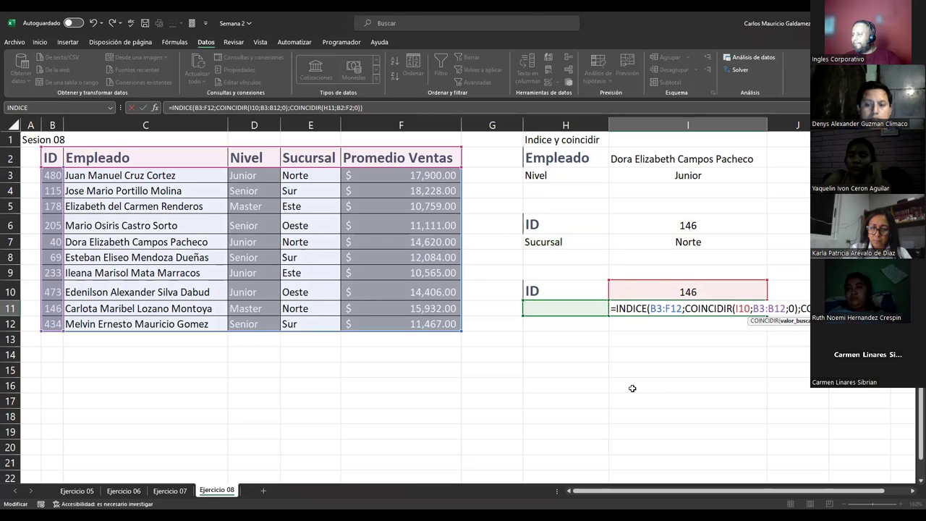
{"action": "key", "text": "Return"}
Clear the ID in I10 to test the I11 formula with no selection
{"action": "key", "text": "Up"}
{"action": "left_click", "coordinate": [651, 291]}
{"action": "key", "text": "Delete"}
{"action": "key", "text": "Down"}
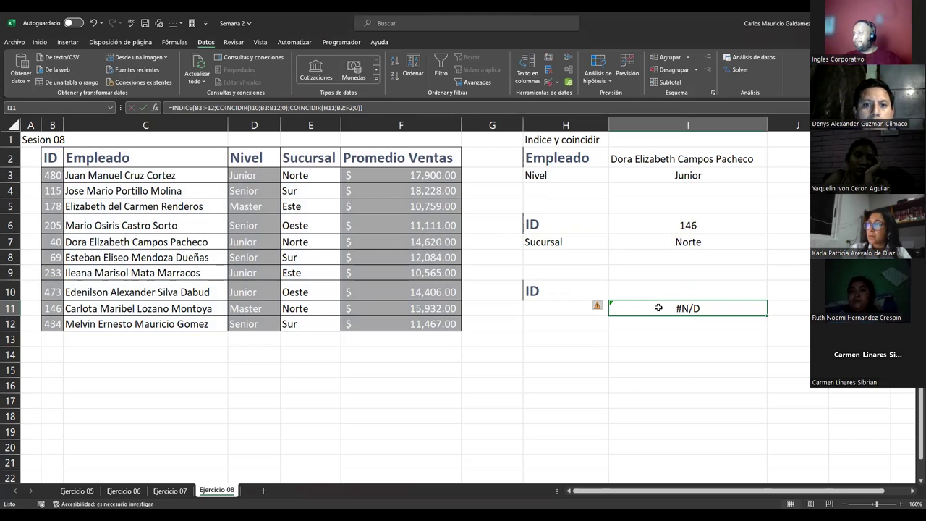
Wrap the INDICE formula in I11 in SI.ERROR with an extra opening parenthesis and "--" as the error value
{"action": "double_click", "coordinate": [617, 308]}
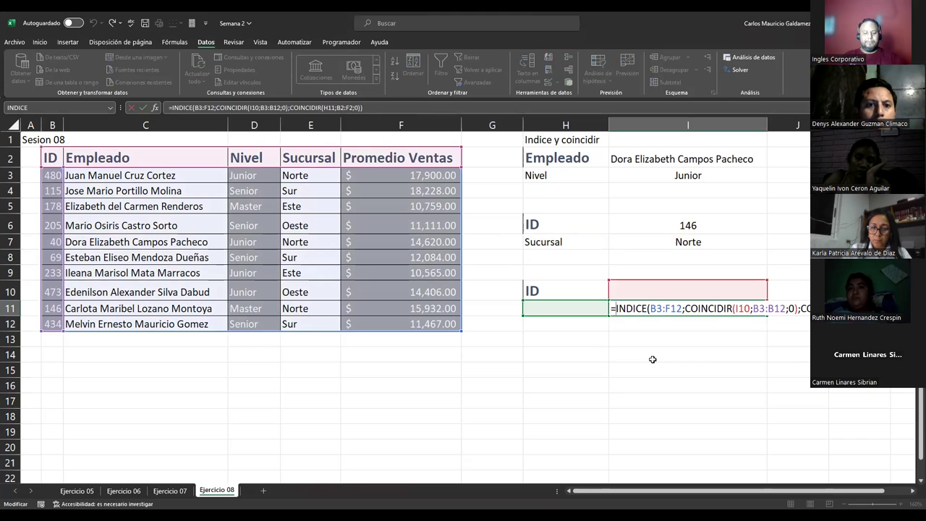
{"action": "key", "text": "ctrl+v"}
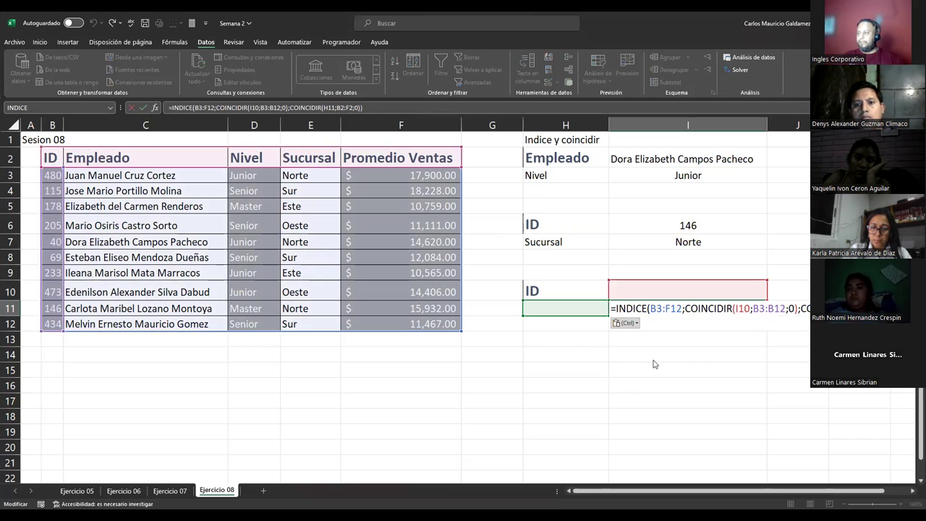
{"action": "type", "text": "SI."}
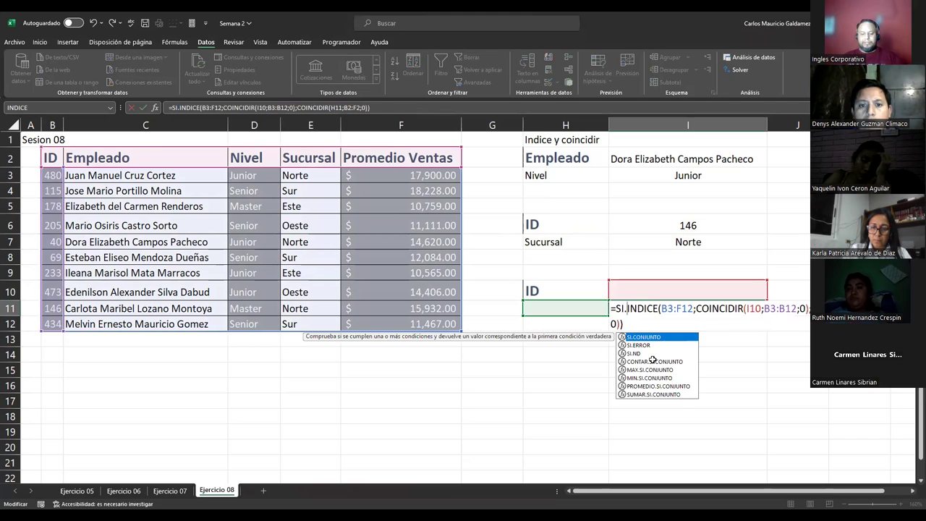
{"action": "type", "text": "ERROR(("}
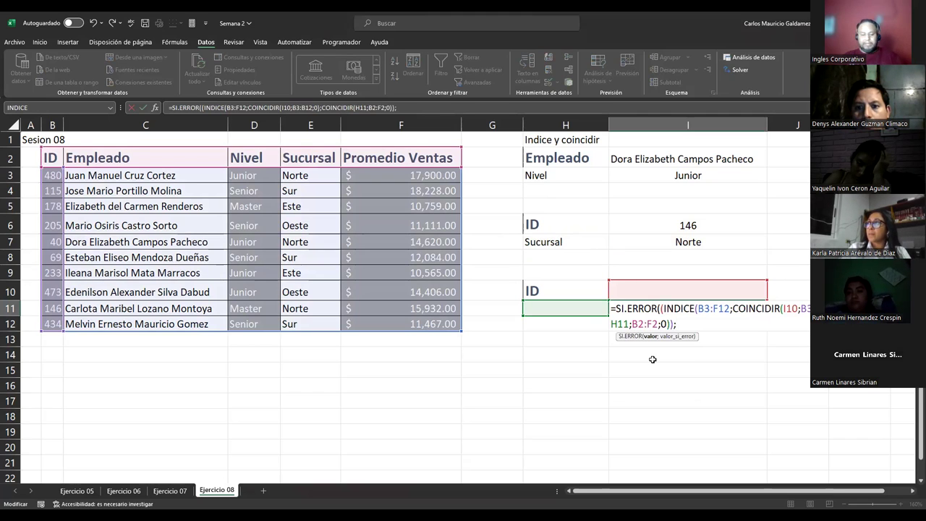
{"action": "type", "text": "\"-"}
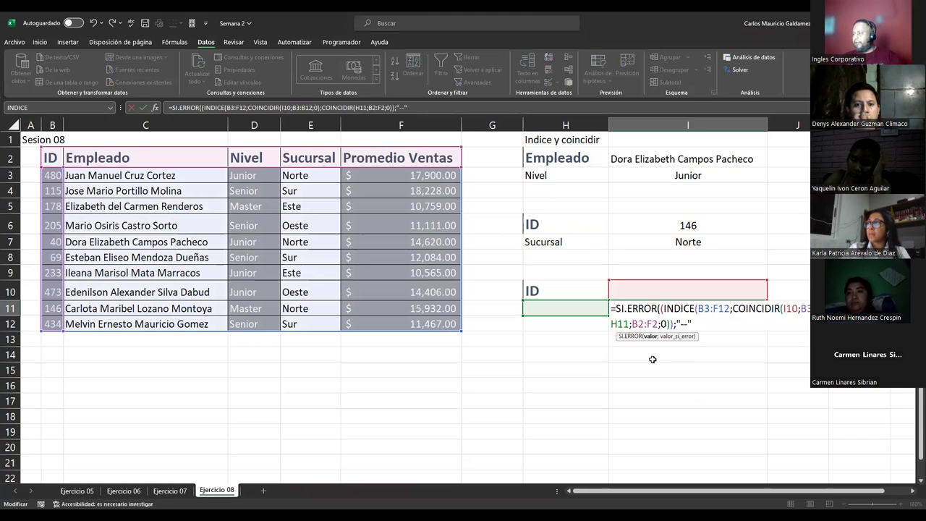
{"action": "type", "text": "-\")"}
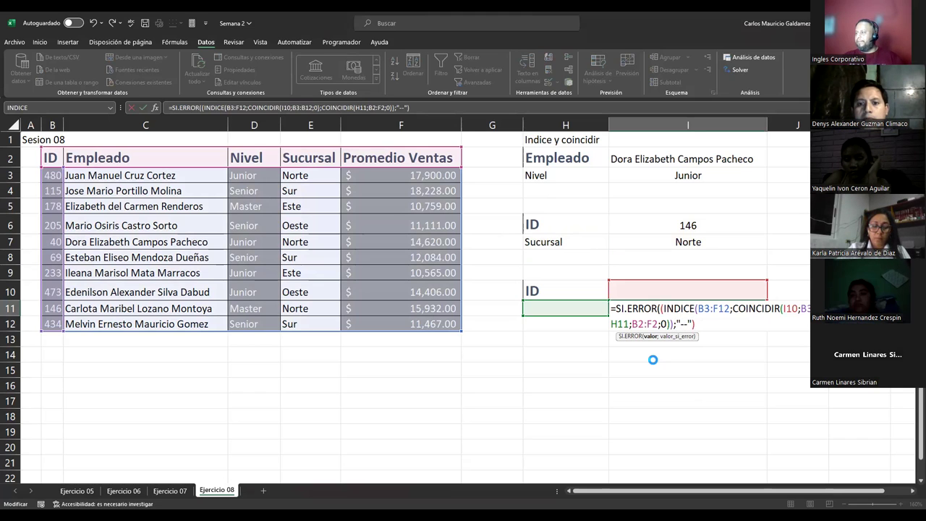
{"action": "key", "text": "Return"}
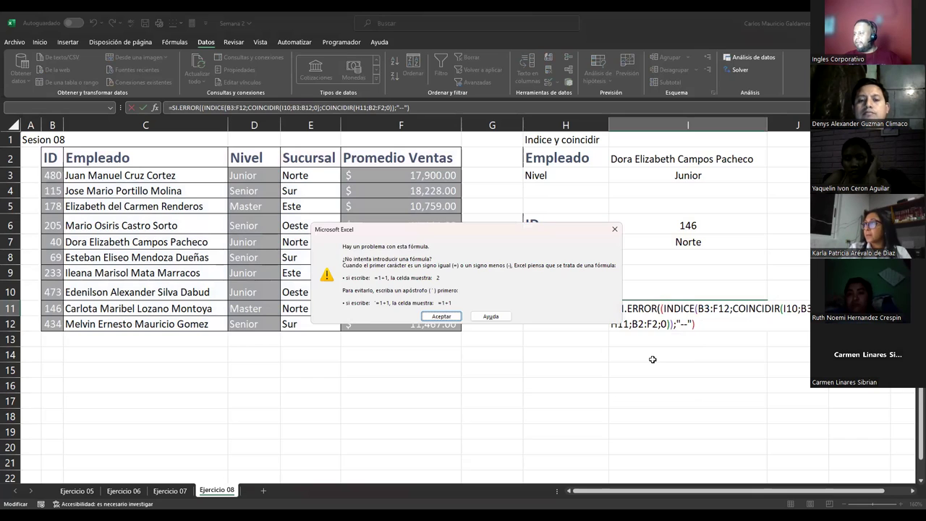
{"action": "key", "text": "Return"}
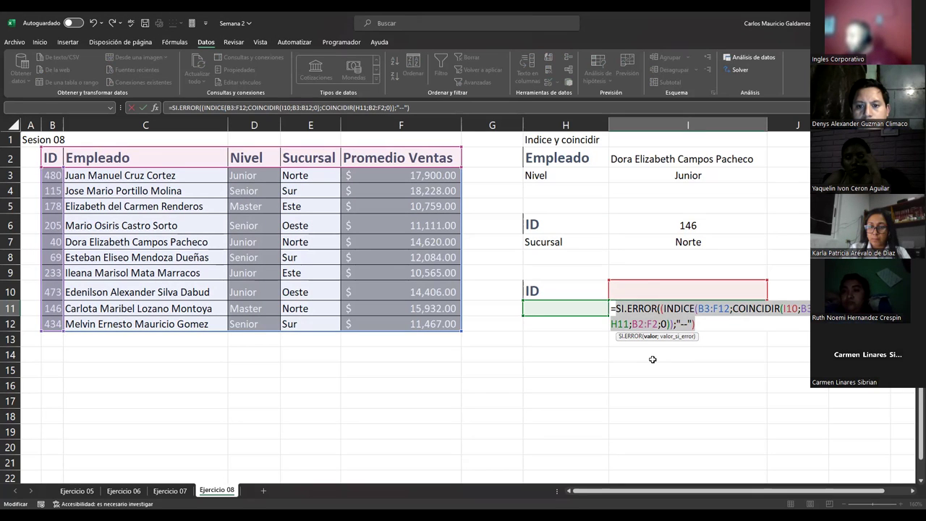
Correct the I11 formula by closing the extra parenthesis after INDICE before the "--" argument, and enter it
{"action": "left_click", "coordinate": [683, 325]}
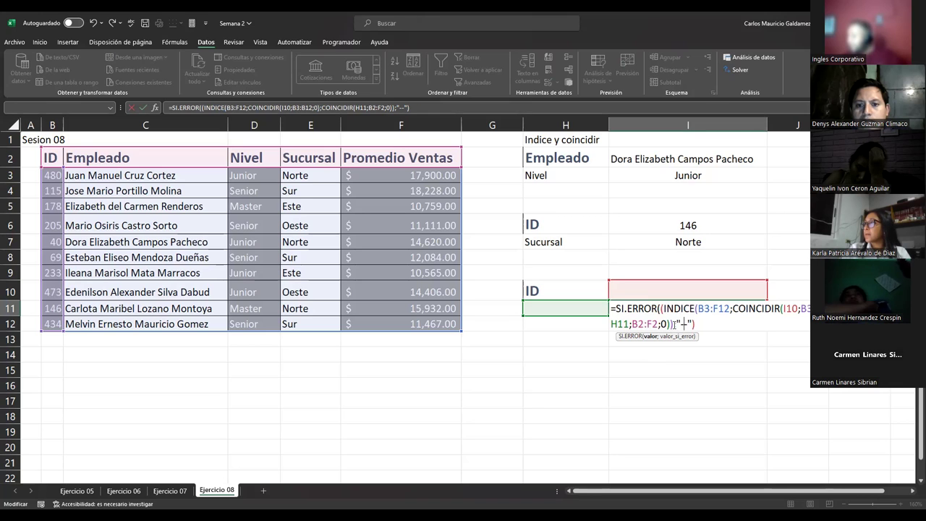
{"action": "double_click", "coordinate": [680, 325]}
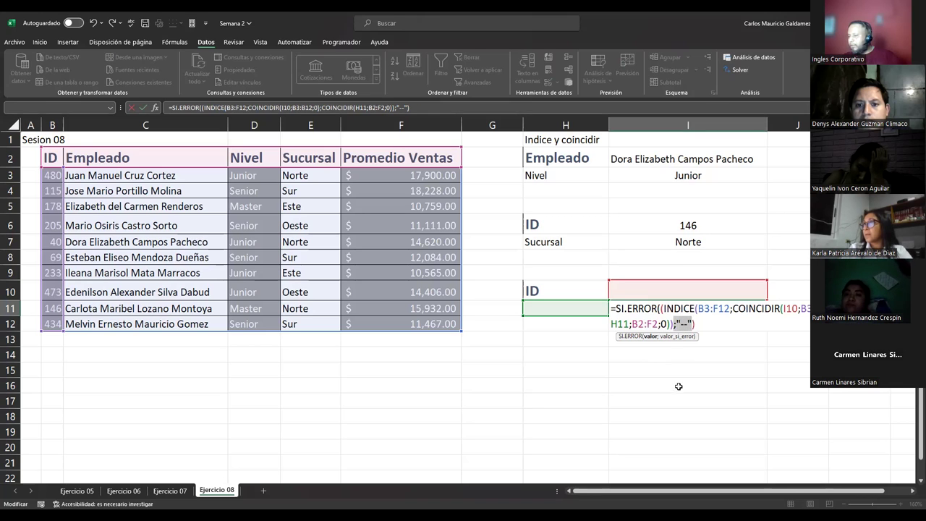
{"action": "key", "text": "BackSpace"}
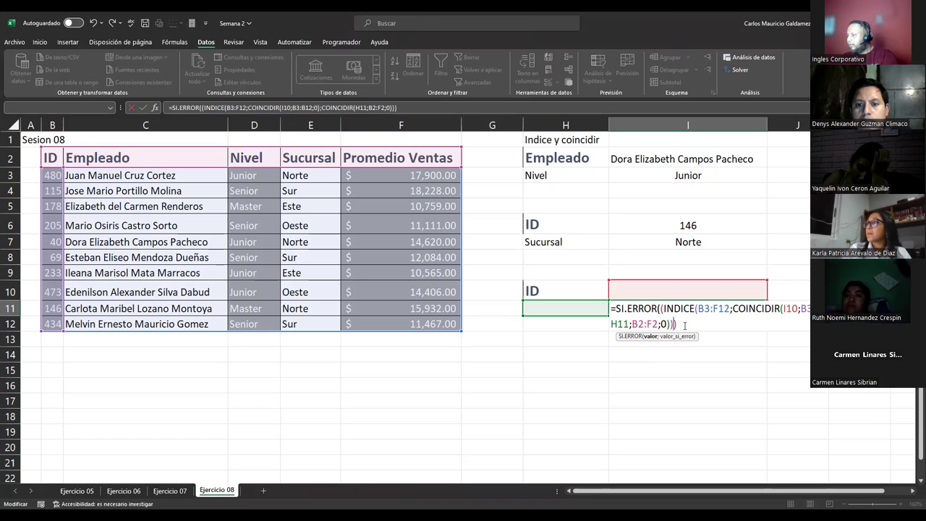
{"action": "type", "text": ";\"--"}
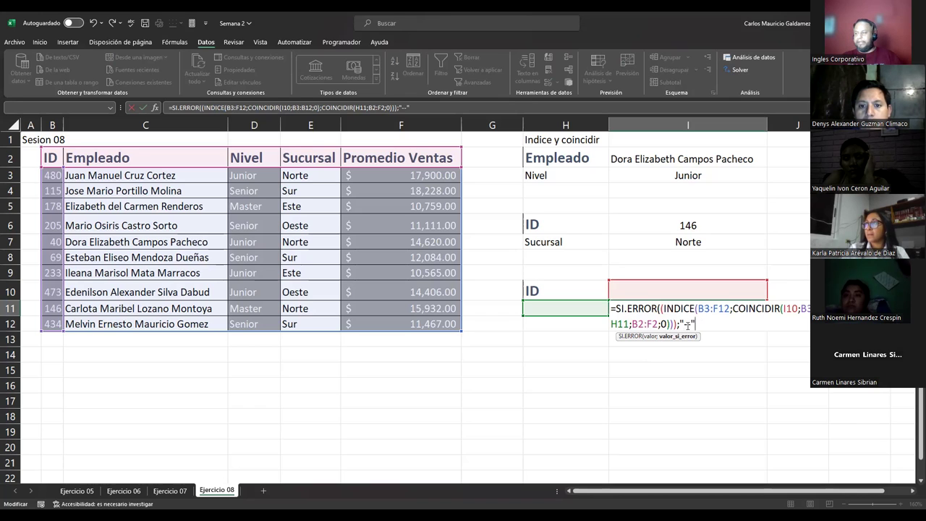
{"action": "type", "text": "\")"}
{"action": "key", "text": "Return"}
{"action": "key", "text": "Up"}
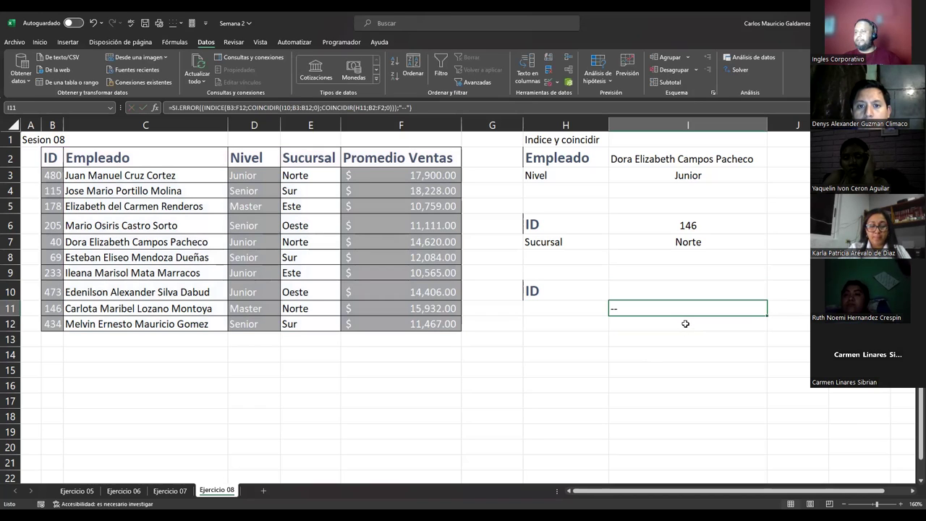
Centre the content of I11 and add all borders to the lookup block H10:I11
{"action": "left_click", "coordinate": [40, 42]}
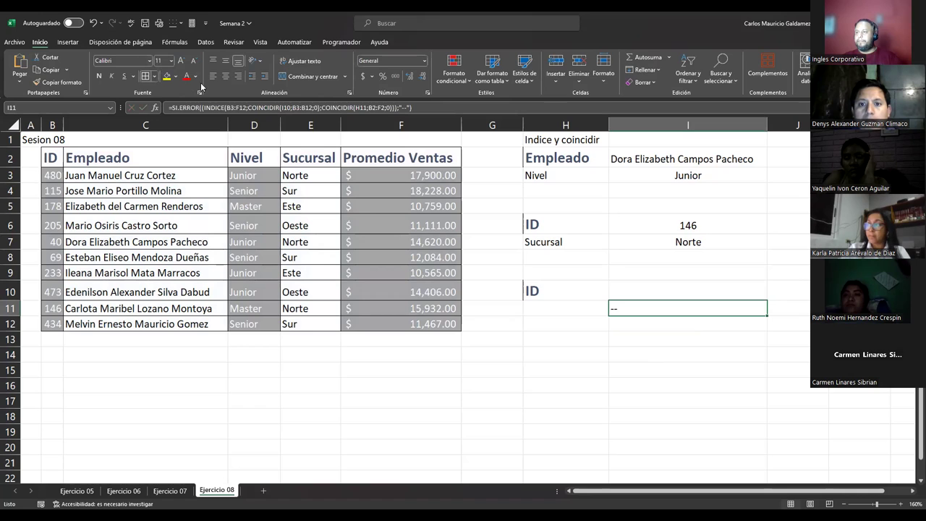
{"action": "left_click", "coordinate": [225, 77]}
{"action": "left_click", "coordinate": [603, 321]}
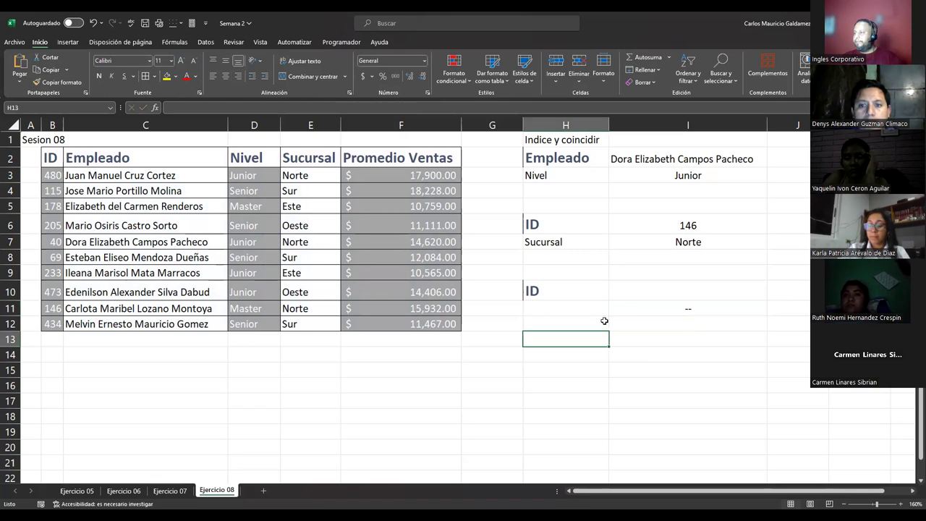
{"action": "left_click", "coordinate": [581, 292]}
{"action": "left_click", "coordinate": [599, 306]}
{"action": "left_click_drag", "start_coordinate": [586, 307], "coordinate": [631, 295]}
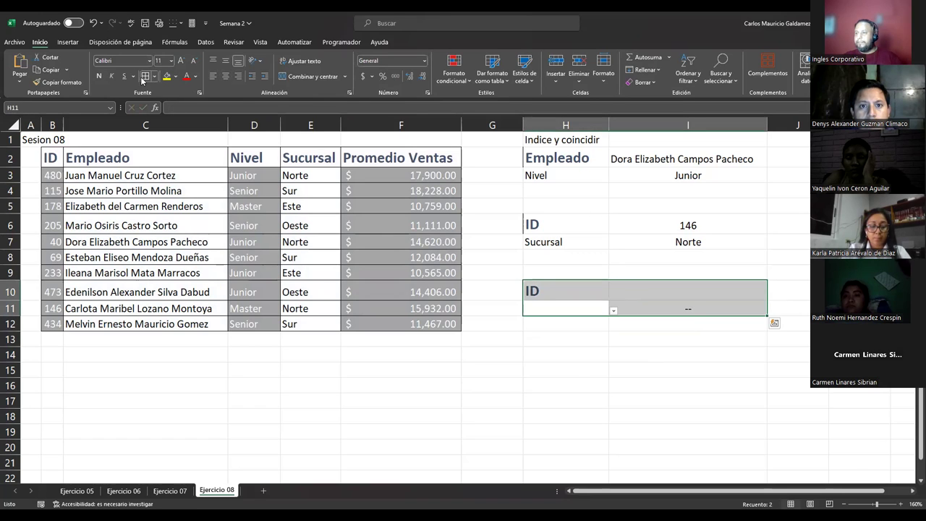
Choose the last ID from I10's list and Sucursal from H11's list to test the I11 lookup
{"action": "left_click", "coordinate": [627, 290]}
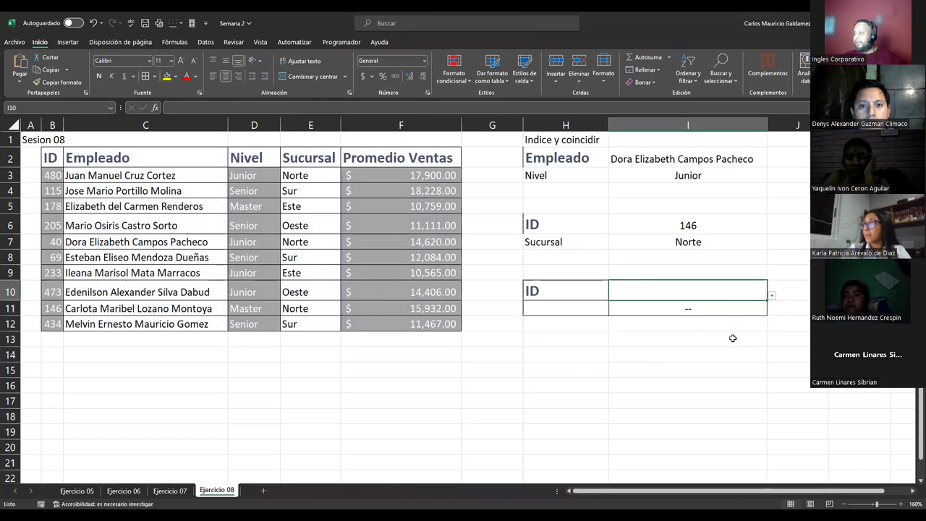
{"action": "left_click", "coordinate": [771, 296]}
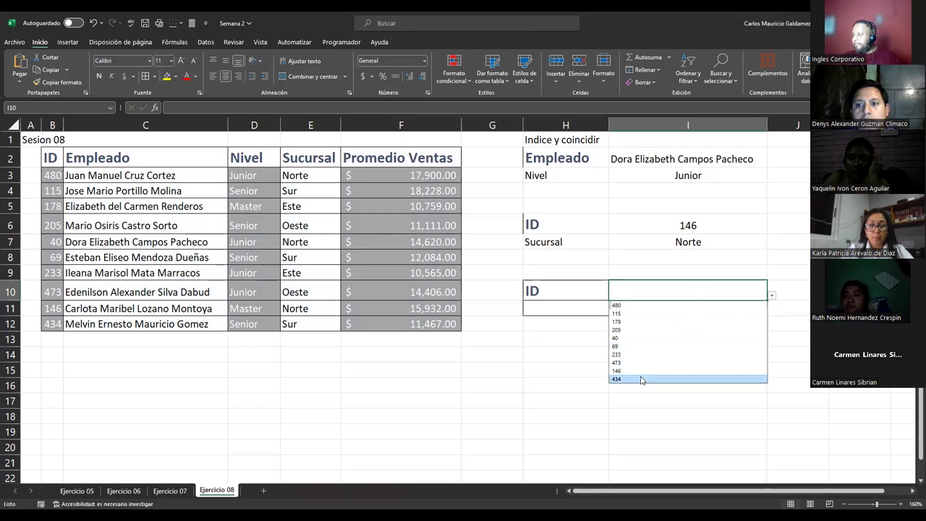
{"action": "left_click", "coordinate": [642, 378]}
{"action": "left_click", "coordinate": [585, 308]}
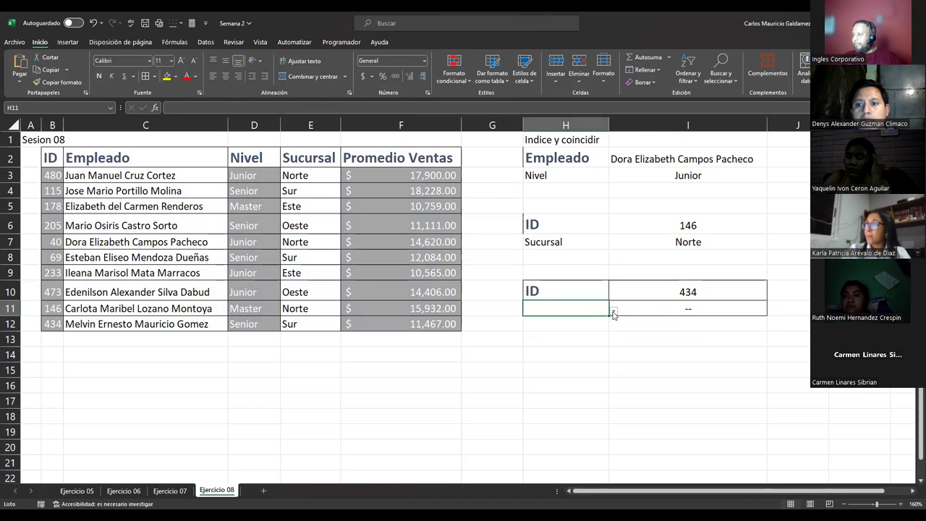
{"action": "left_click", "coordinate": [613, 311]}
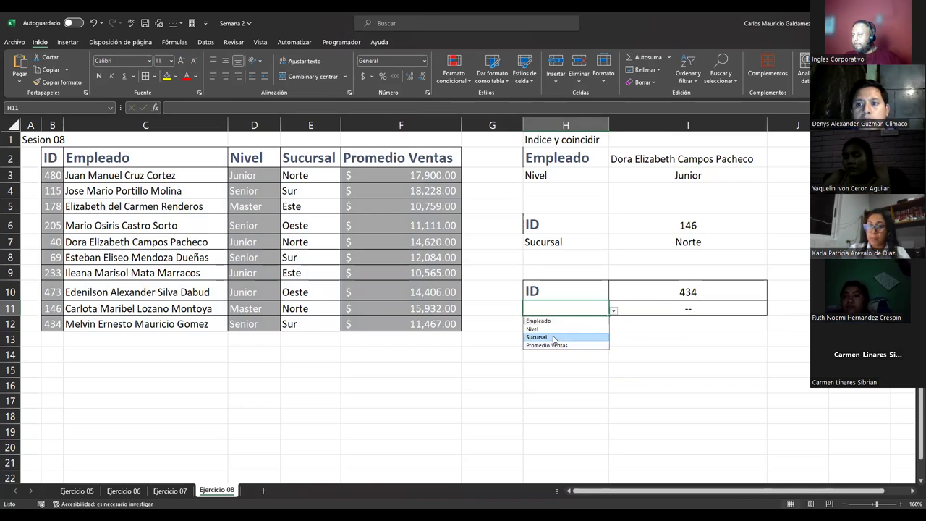
{"action": "left_click", "coordinate": [554, 339]}
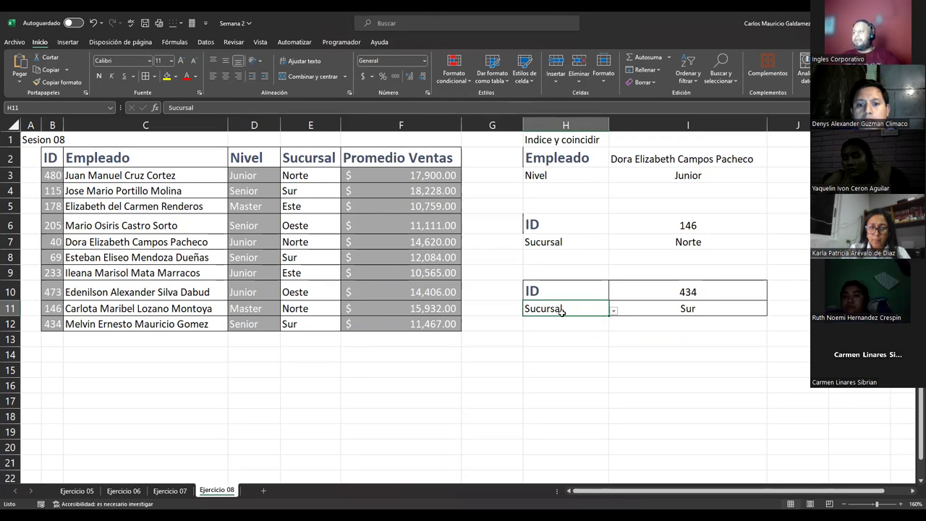
{"action": "left_click", "coordinate": [670, 317]}
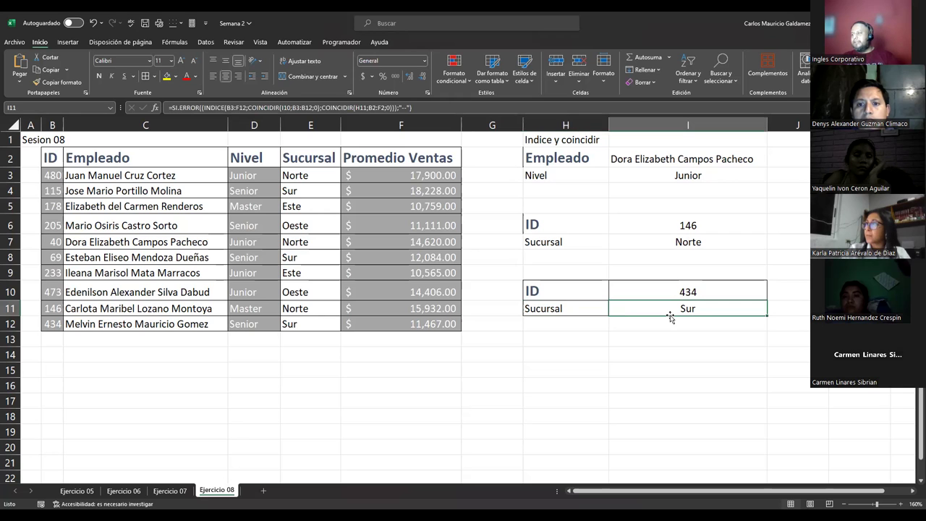
Choose Promedio Ventas as the header in H11 and apply the accounting number format to I11
{"action": "left_click", "coordinate": [598, 311]}
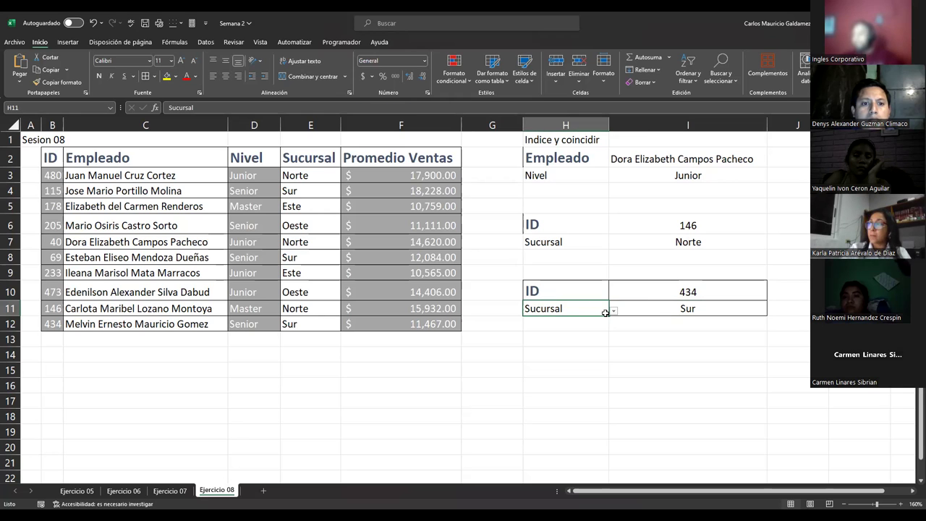
{"action": "left_click", "coordinate": [613, 311]}
{"action": "left_click", "coordinate": [577, 345]}
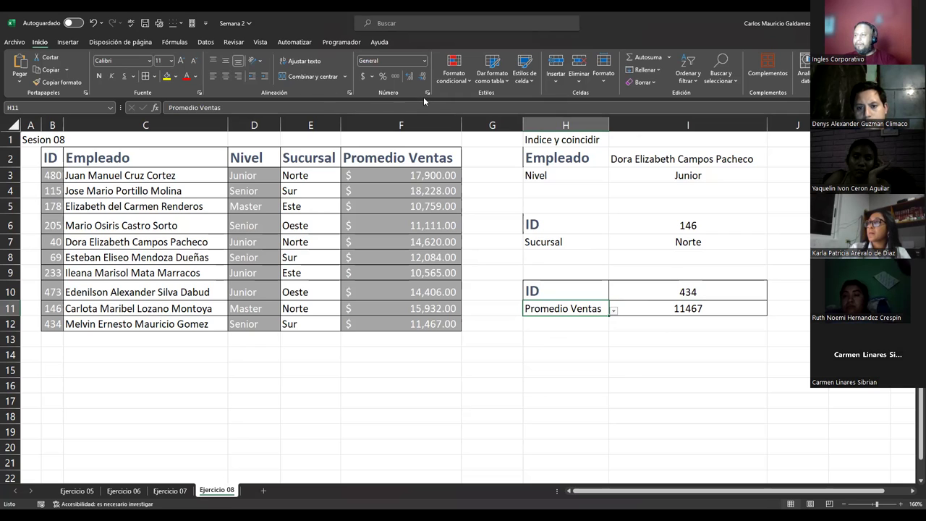
{"action": "left_click", "coordinate": [363, 76]}
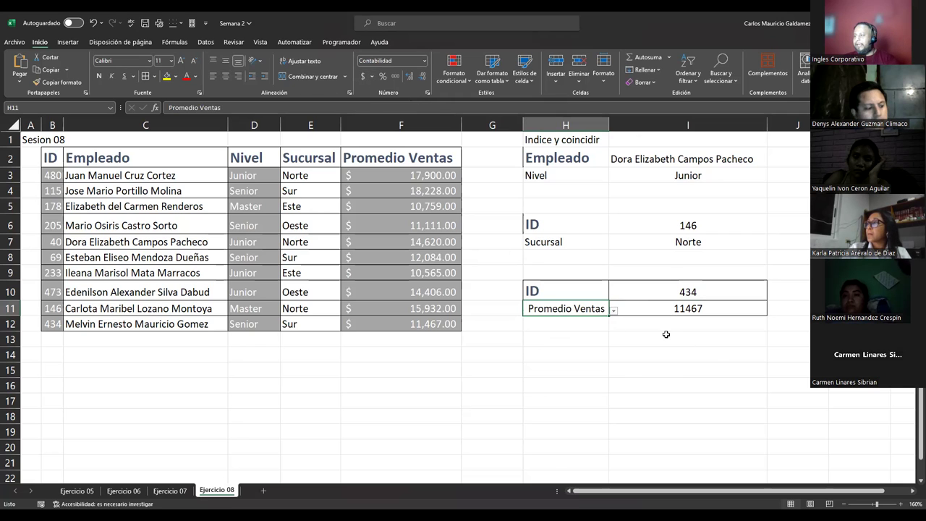
{"action": "key", "text": "ctrl+z"}
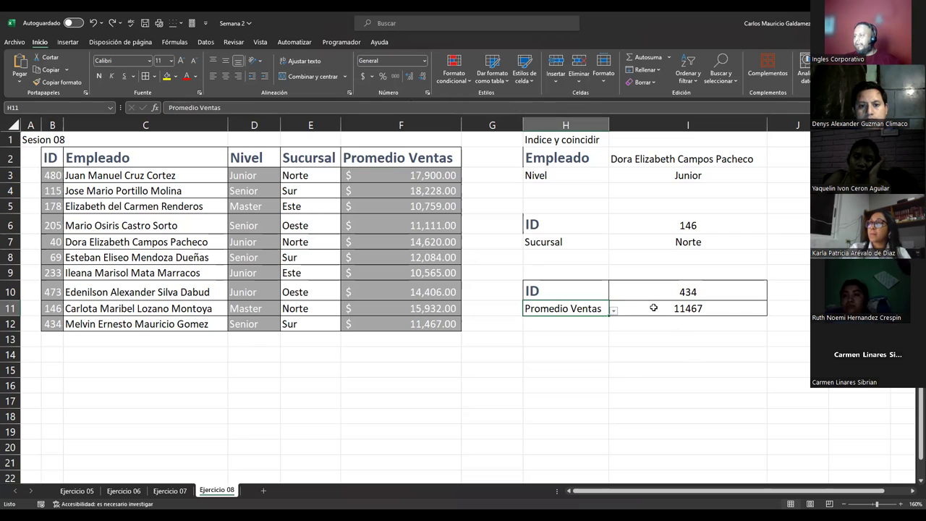
{"action": "left_click", "coordinate": [654, 306]}
{"action": "left_click", "coordinate": [364, 77]}
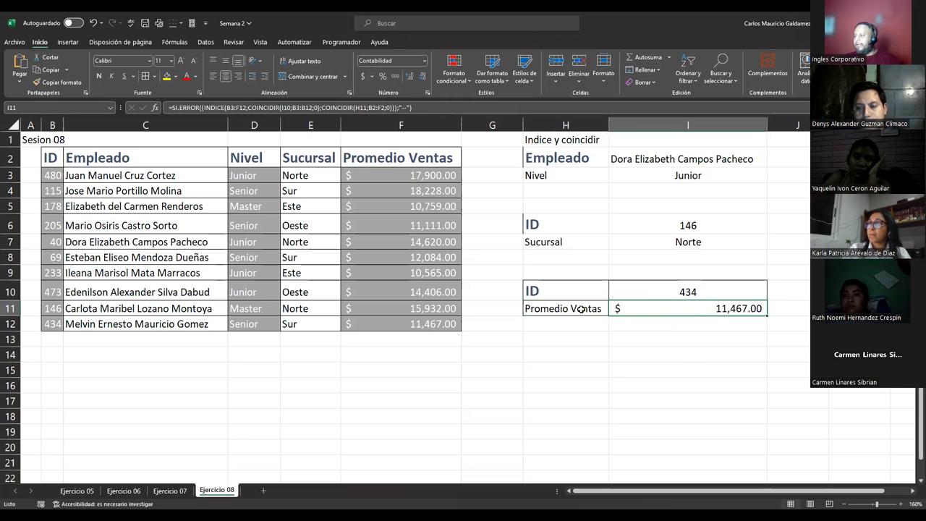
Test the I11 lookup by switching the header in H11 through Nivel, Empleado, Nivel, Sucursal and Promedio Ventas
{"action": "left_click", "coordinate": [603, 311]}
{"action": "left_click", "coordinate": [613, 311]}
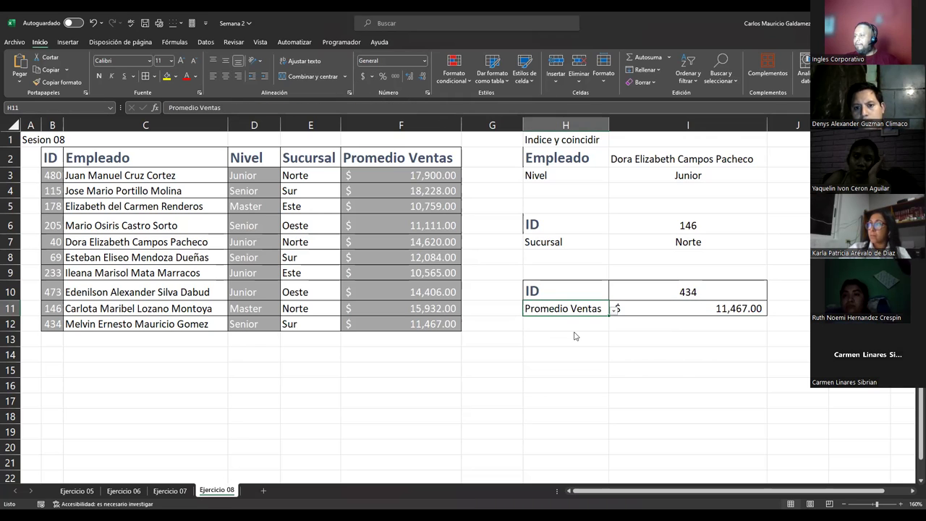
{"action": "left_click", "coordinate": [575, 327]}
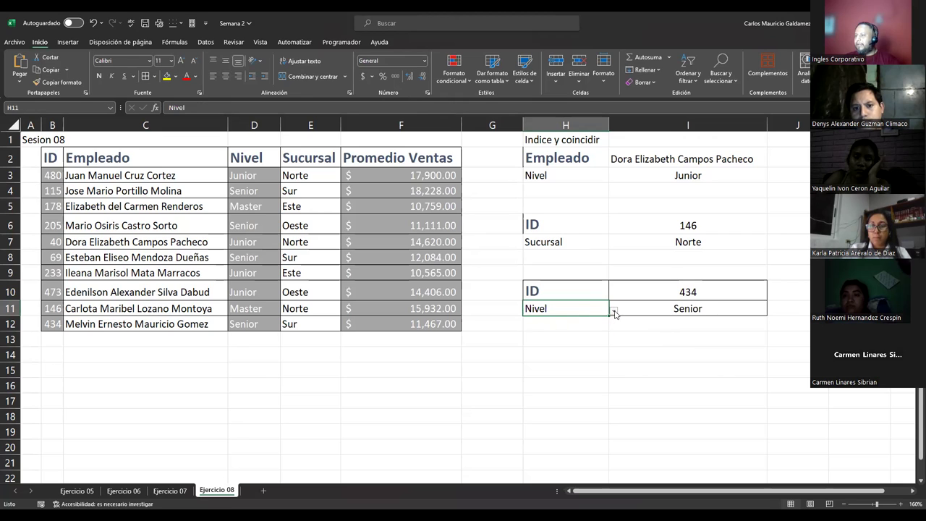
{"action": "left_click", "coordinate": [614, 311]}
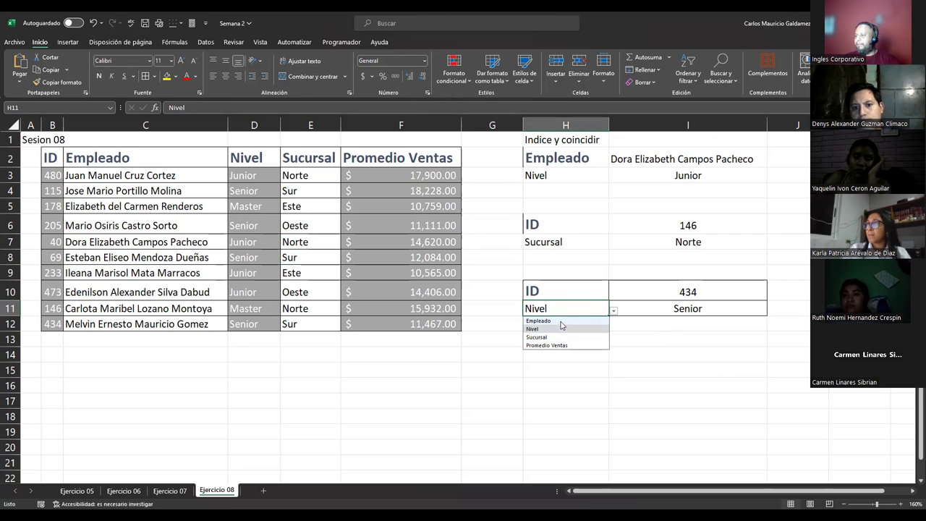
{"action": "left_click", "coordinate": [561, 320]}
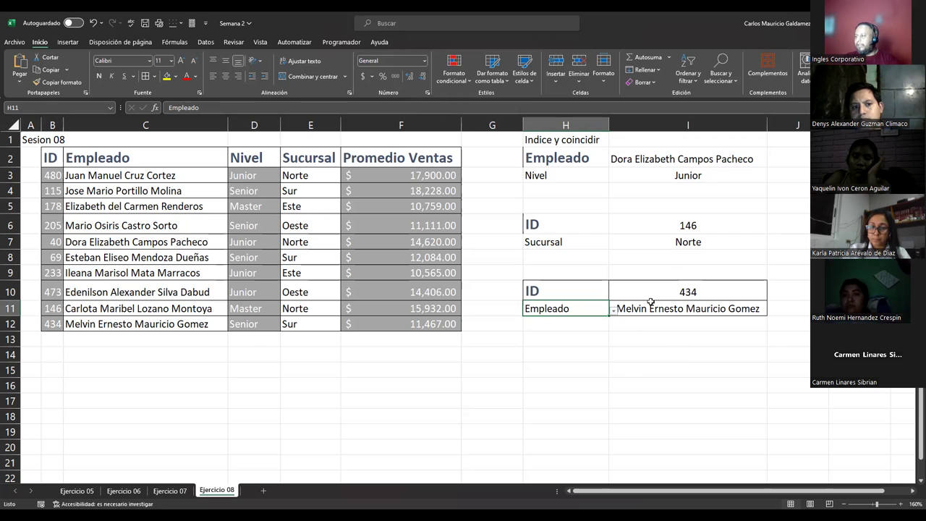
{"action": "left_click", "coordinate": [613, 310]}
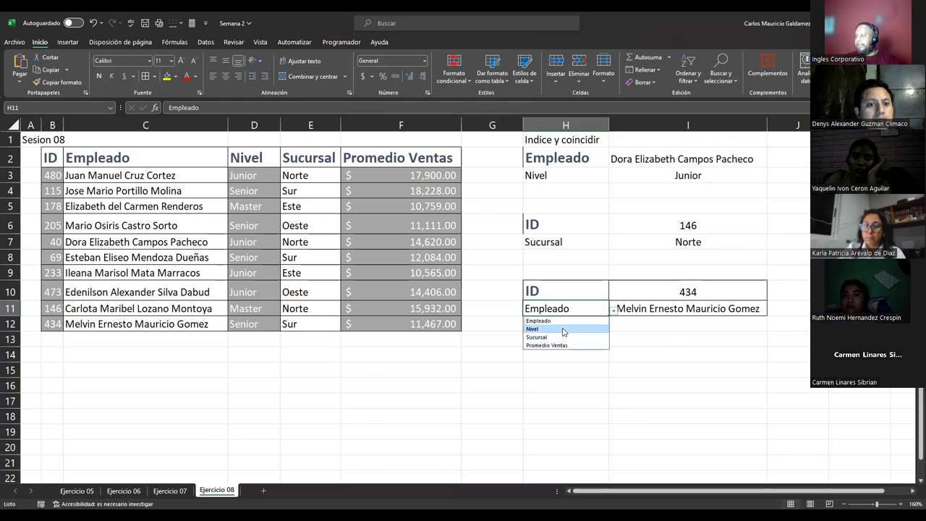
{"action": "left_click", "coordinate": [546, 326]}
{"action": "left_click", "coordinate": [613, 310]}
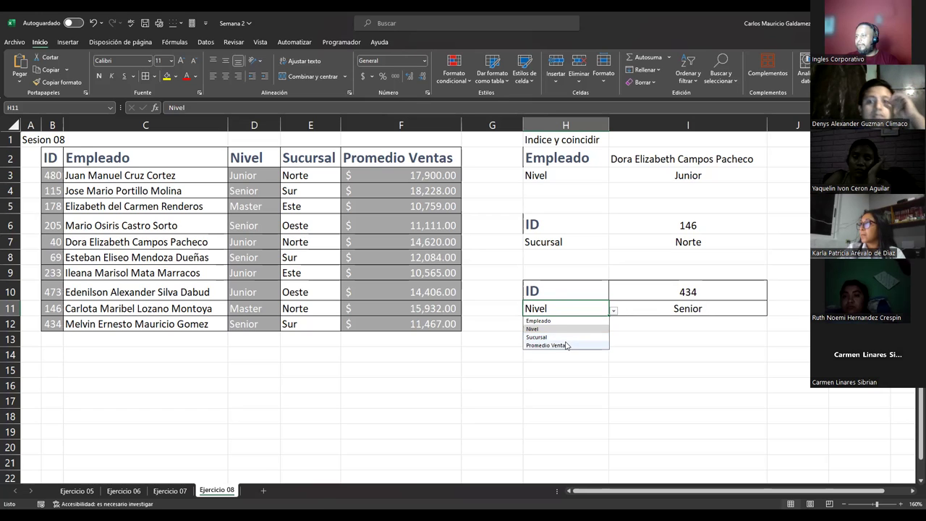
{"action": "left_click", "coordinate": [564, 337]}
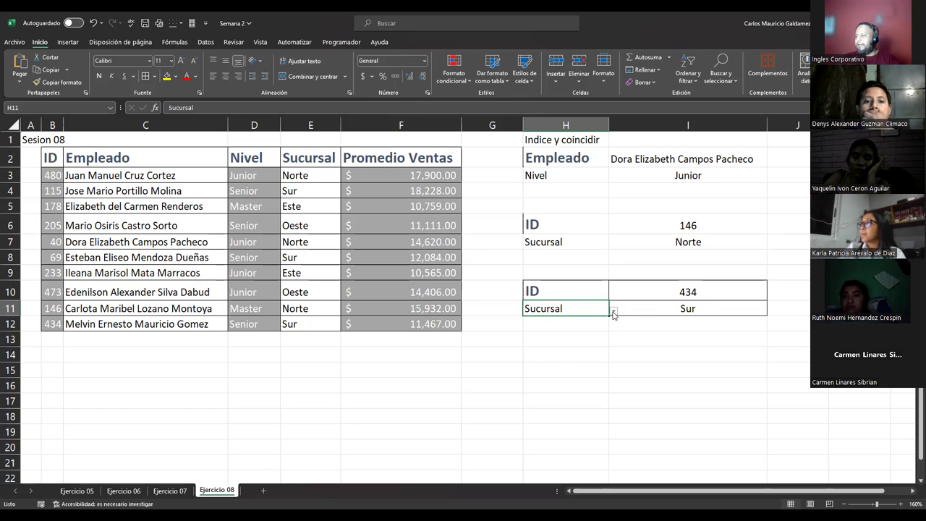
{"action": "key", "text": "alt+Down"}
{"action": "left_click", "coordinate": [567, 346]}
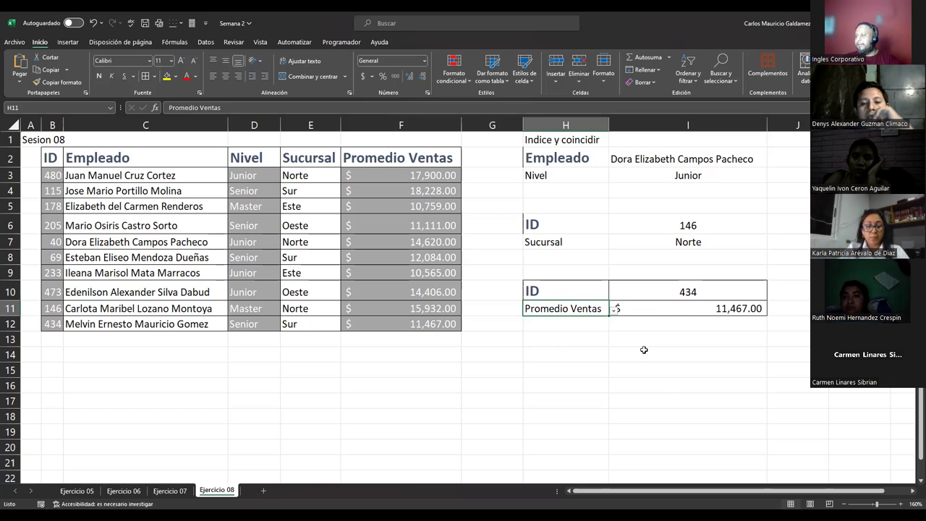
Review the header selector H11, the ID selector I10 and the result formula I11 of the third lookup
{"action": "left_click", "coordinate": [635, 335]}
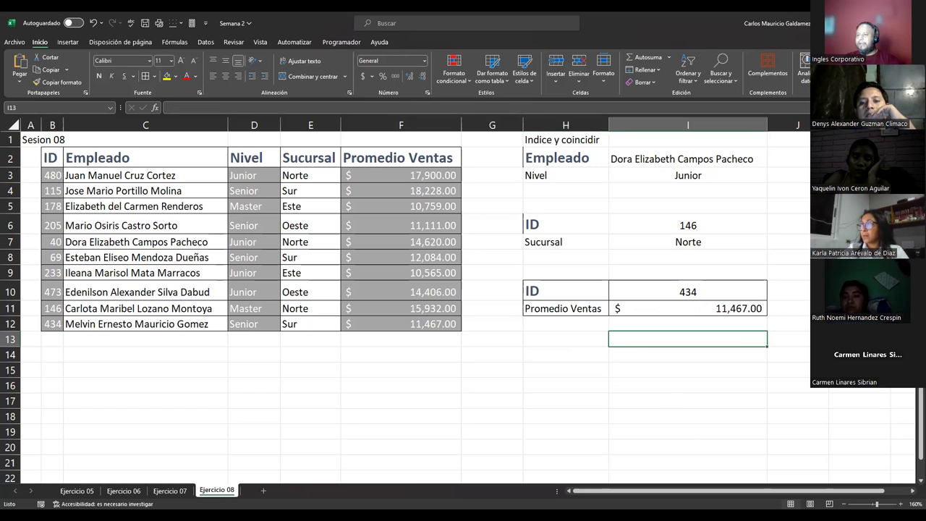
{"action": "left_click", "coordinate": [566, 309]}
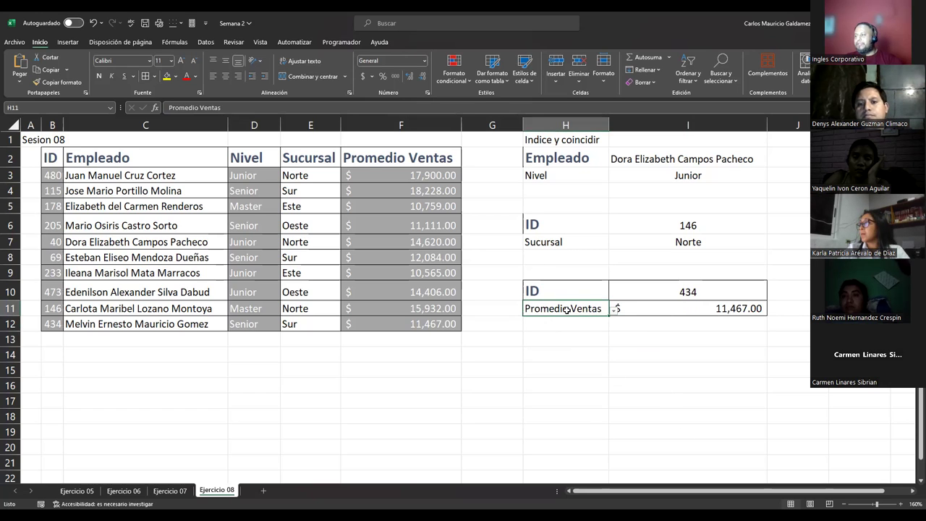
{"action": "left_click", "coordinate": [48, 158]}
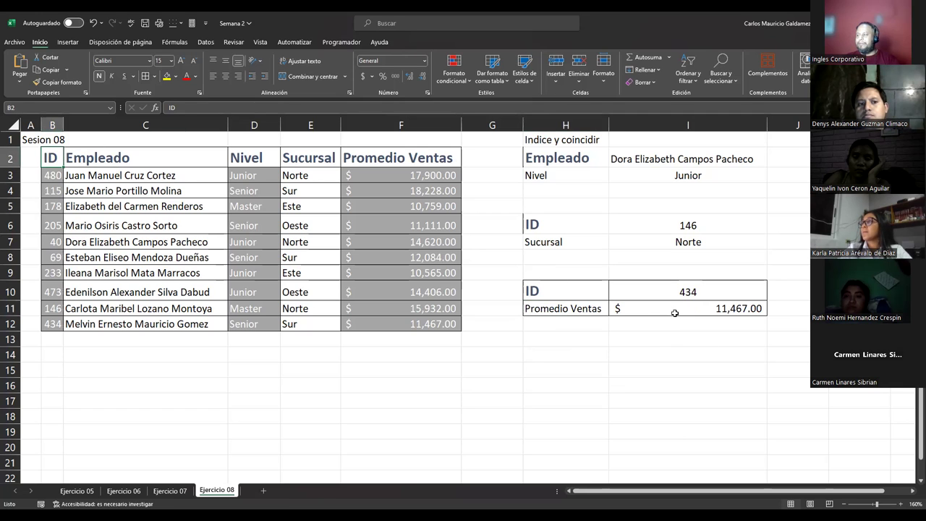
{"action": "left_click", "coordinate": [683, 297]}
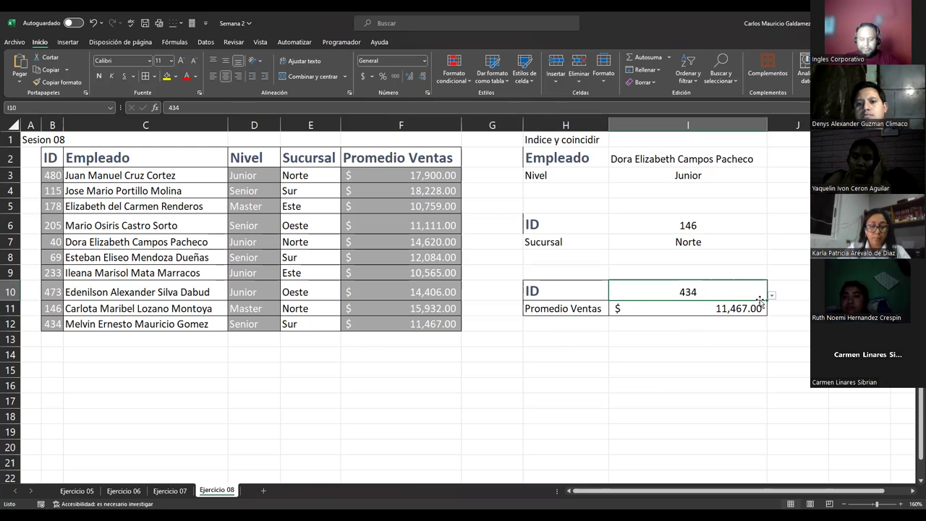
{"action": "left_click", "coordinate": [683, 309]}
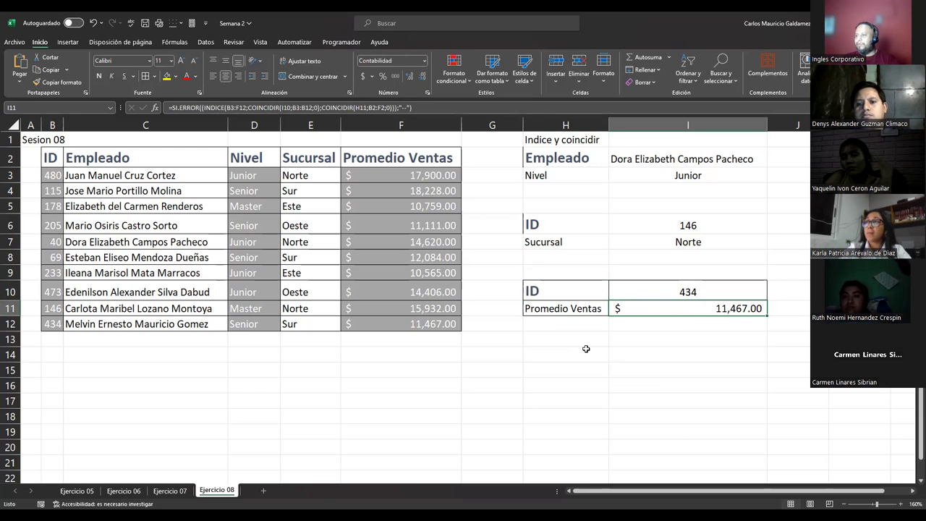
{"action": "left_click", "coordinate": [637, 292]}
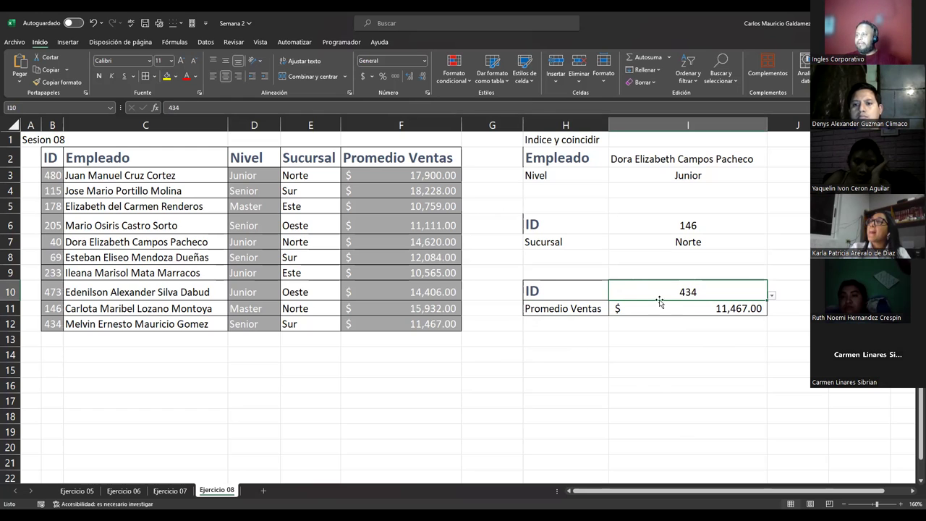
Merge and centre H9:I9 above the third lookup and enter the label SISTEMATICA in J9
{"action": "left_click_drag", "start_coordinate": [558, 270], "coordinate": [666, 271]}
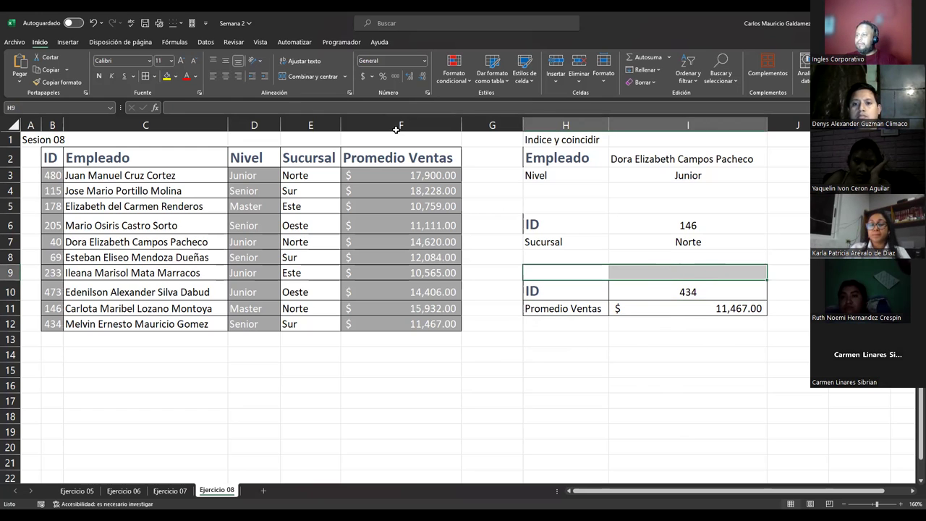
{"action": "left_click", "coordinate": [298, 80]}
{"action": "key", "text": "Right"}
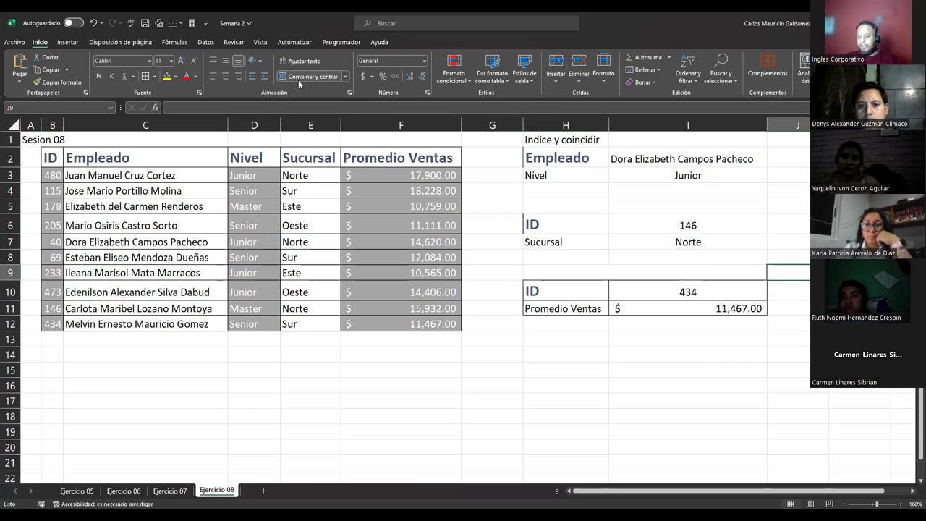
{"action": "type", "text": "SIS"}
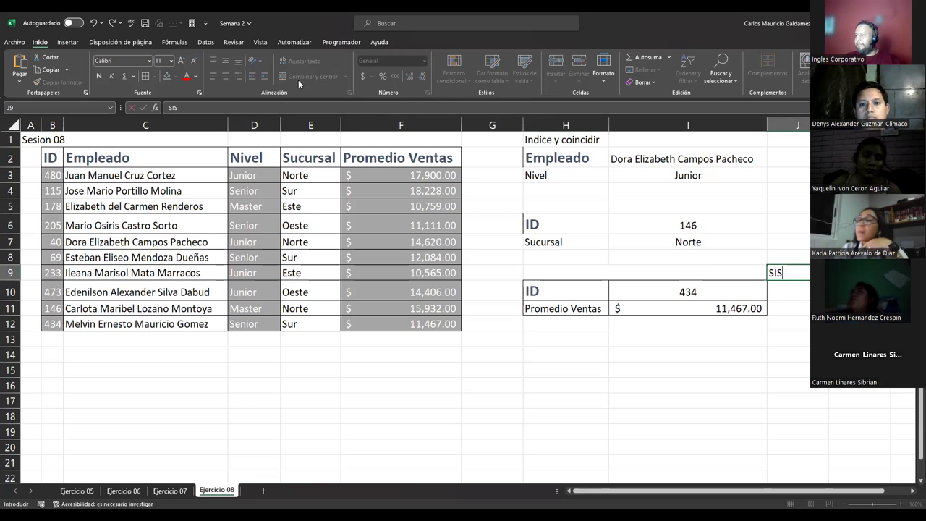
{"action": "type", "text": "TEMATICA"}
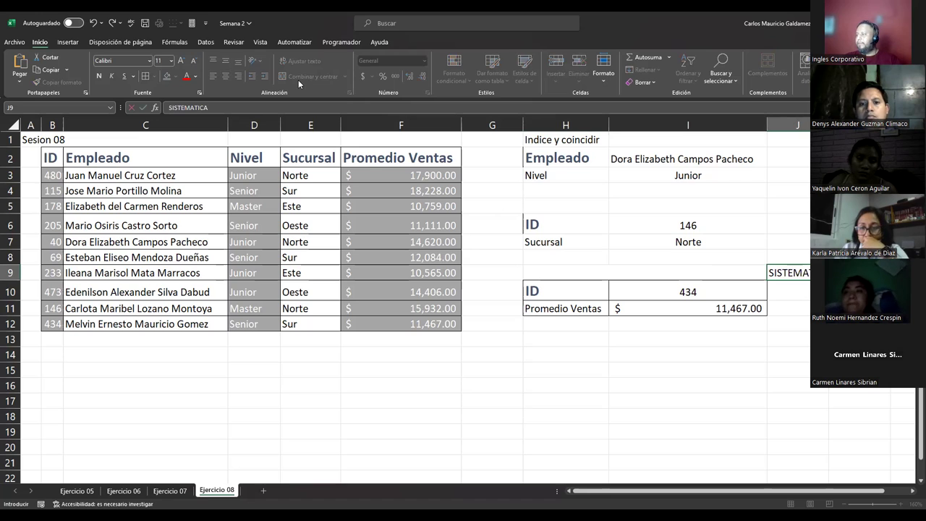
Enter the label SEMI MANUAL in J5 for the second lookup
{"action": "key", "text": "Up"}
{"action": "key", "text": "Up"}
{"action": "key", "text": "Up"}
{"action": "key", "text": "Up"}
{"action": "type", "text": "MANUA"}
{"action": "key", "text": "BackSpace"}
{"action": "key", "text": "BackSpace"}
{"action": "key", "text": "BackSpace"}
{"action": "key", "text": "BackSpace"}
{"action": "key", "text": "BackSpace"}
{"action": "type", "text": "SEMI MANUAL"}
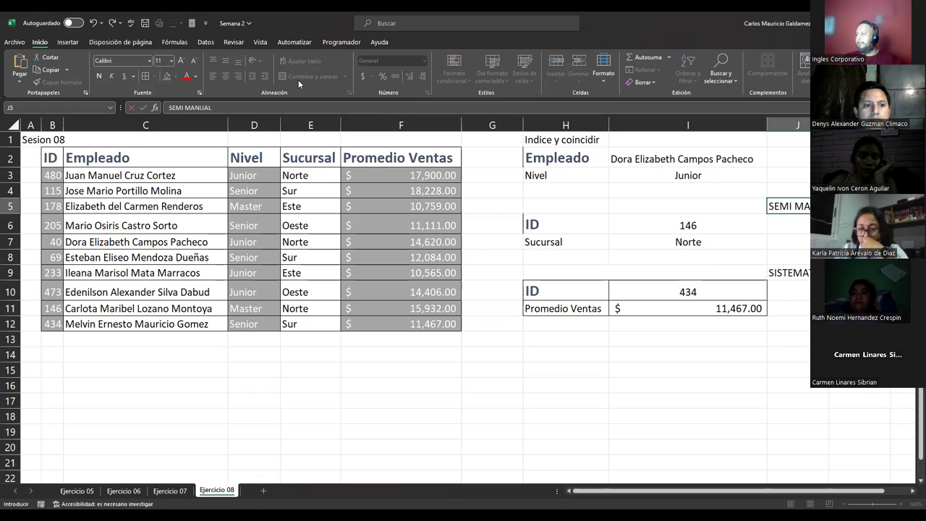
Enter the label SEMI MANUAL in J1 for the first lookup
{"action": "key", "text": "Up"}
{"action": "key", "text": "Up"}
{"action": "key", "text": "Up"}
{"action": "key", "text": "Up"}
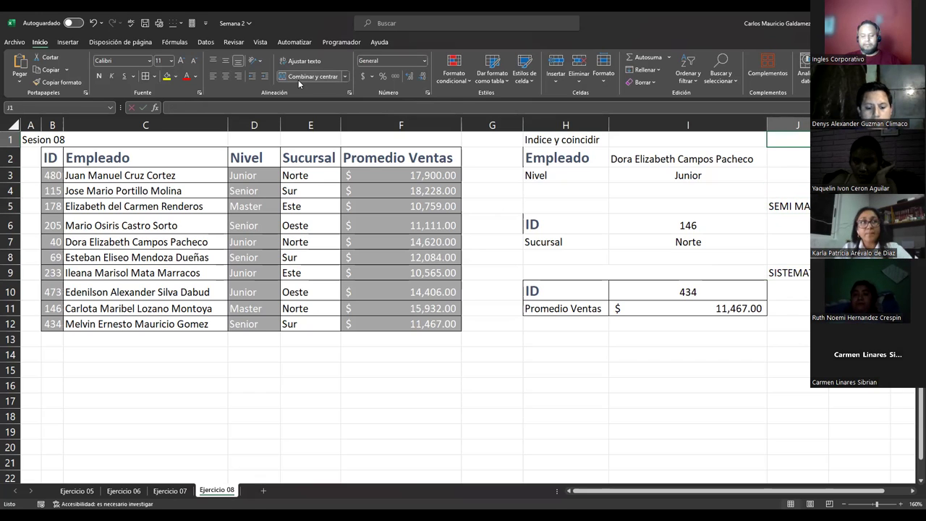
{"action": "type", "text": "SEMI MANUAL"}
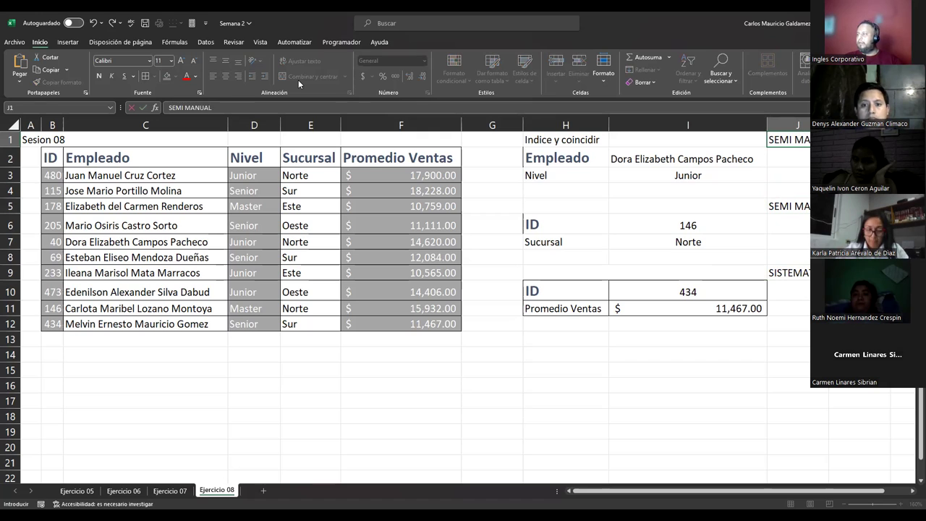
{"action": "key", "text": "Return"}
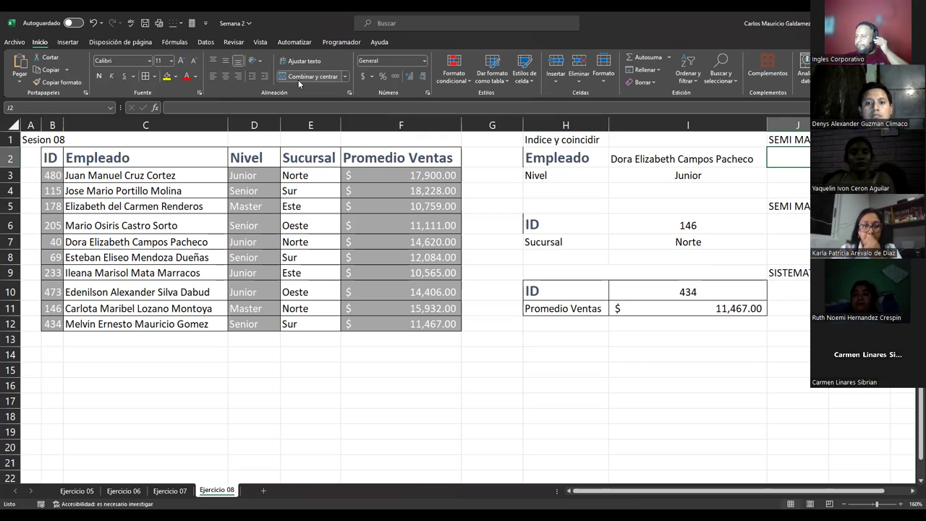
Examine the ranges and arguments of the SI.ERROR, INDICE and COINCIDIR formula in I11
{"action": "left_click", "coordinate": [703, 306]}
{"action": "double_click", "coordinate": [703, 306]}
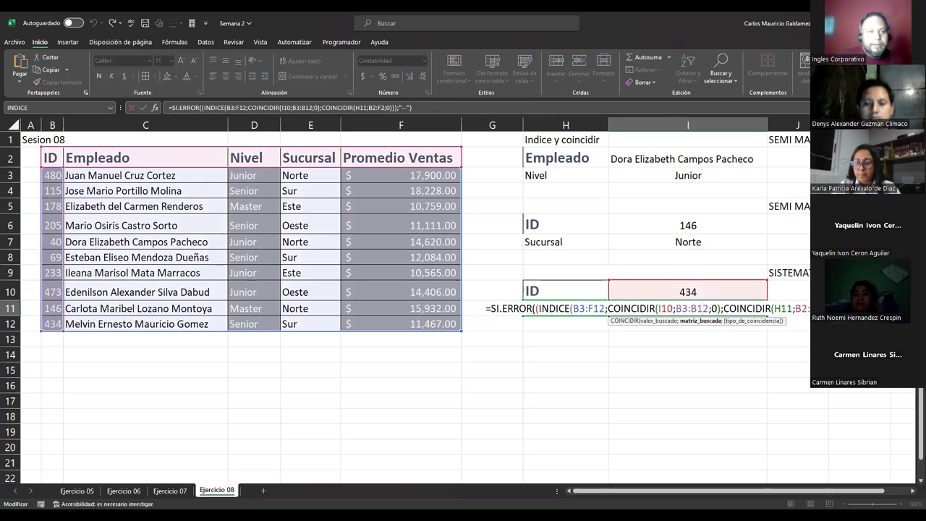
{"action": "key", "text": "alt+Tab"}
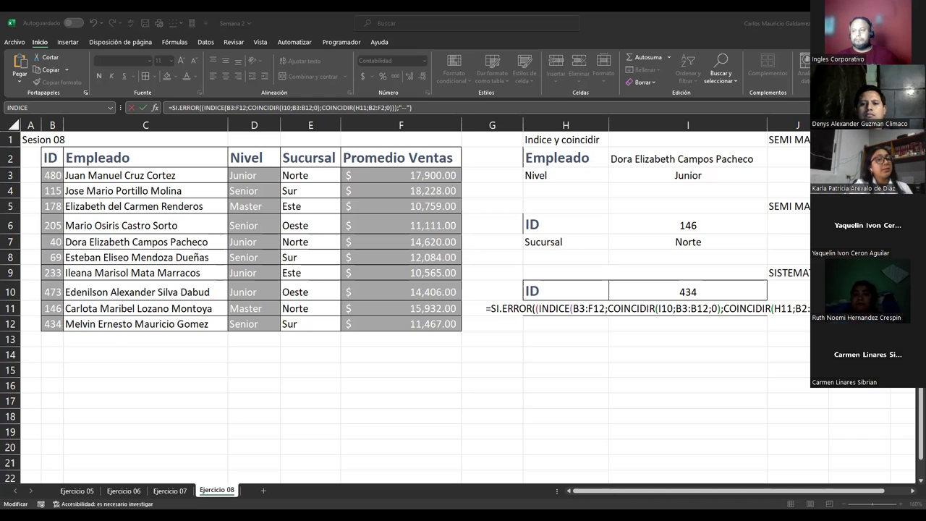
{"action": "left_click", "coordinate": [176, 492]}
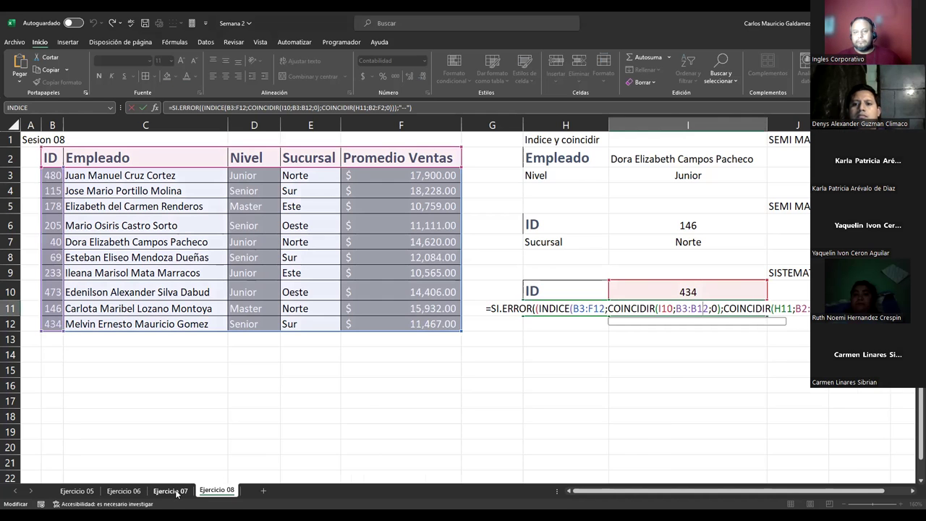
{"action": "left_click", "coordinate": [177, 491]}
{"action": "left_click", "coordinate": [215, 491]}
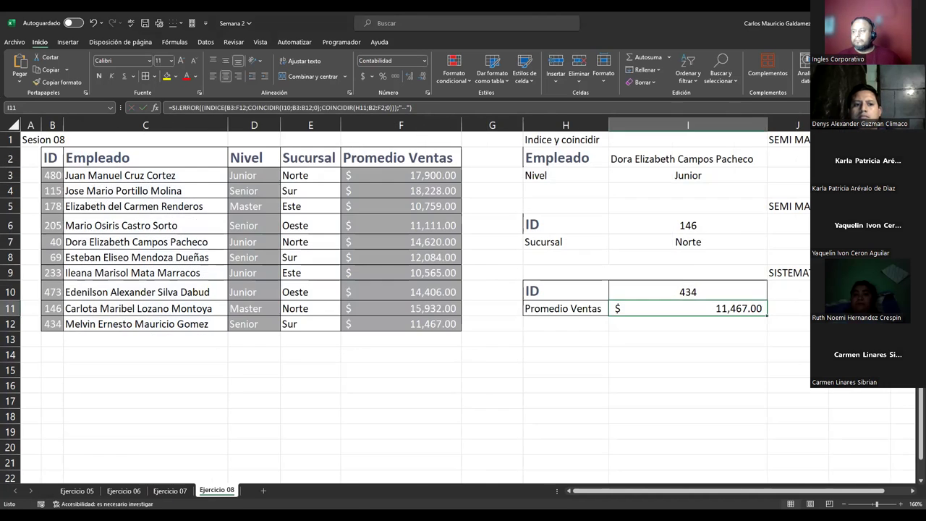
{"action": "double_click", "coordinate": [700, 311]}
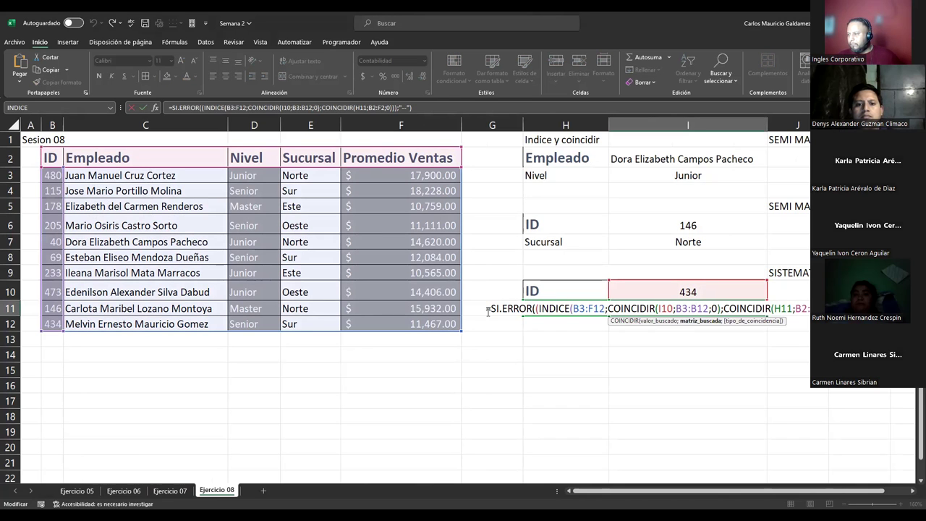
{"action": "left_click", "coordinate": [487, 310]}
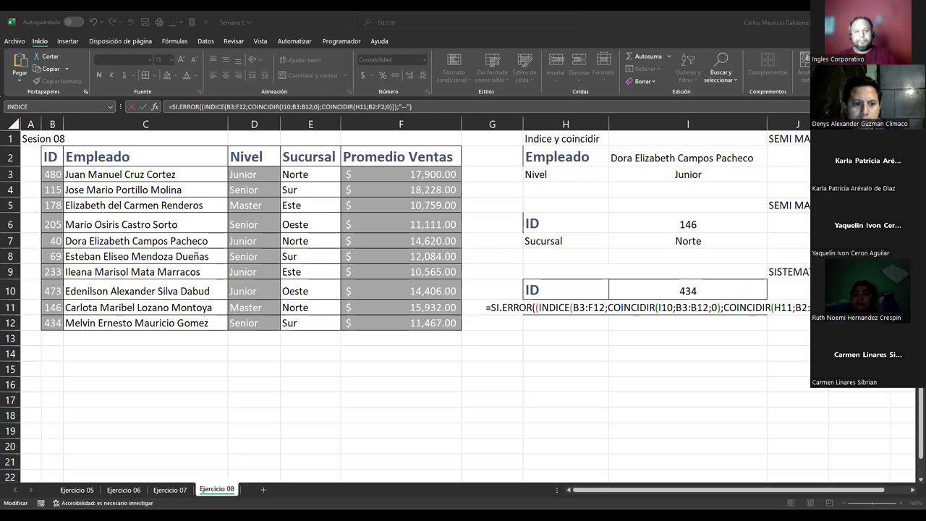
{"action": "type", "text": "="}
{"action": "left_click", "coordinate": [572, 389]}
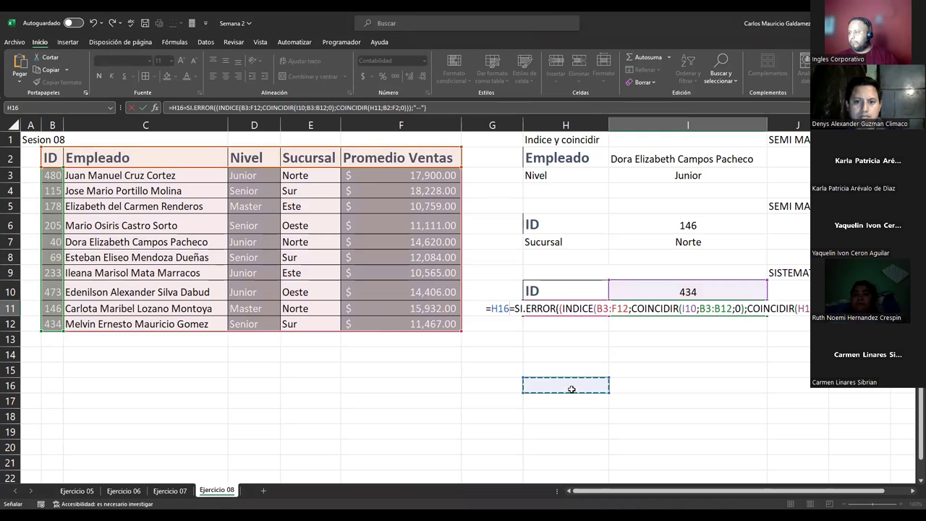
{"action": "key", "text": "Escape"}
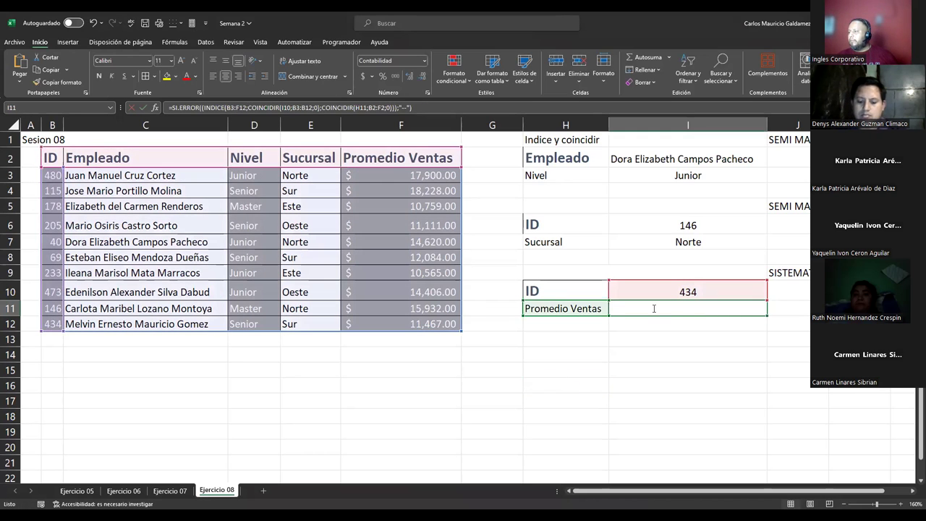
{"action": "left_click", "coordinate": [576, 355]}
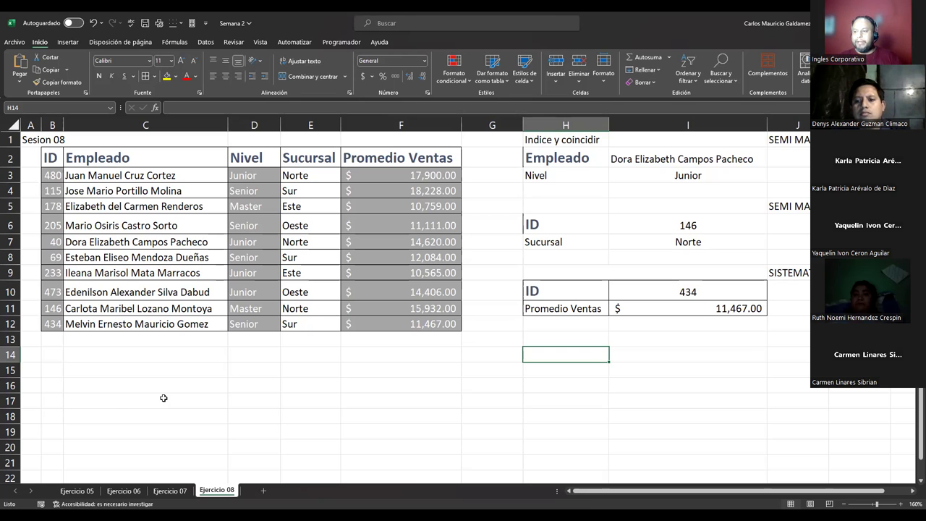
{"action": "left_click", "coordinate": [104, 411]}
{"action": "left_click", "coordinate": [57, 417]}
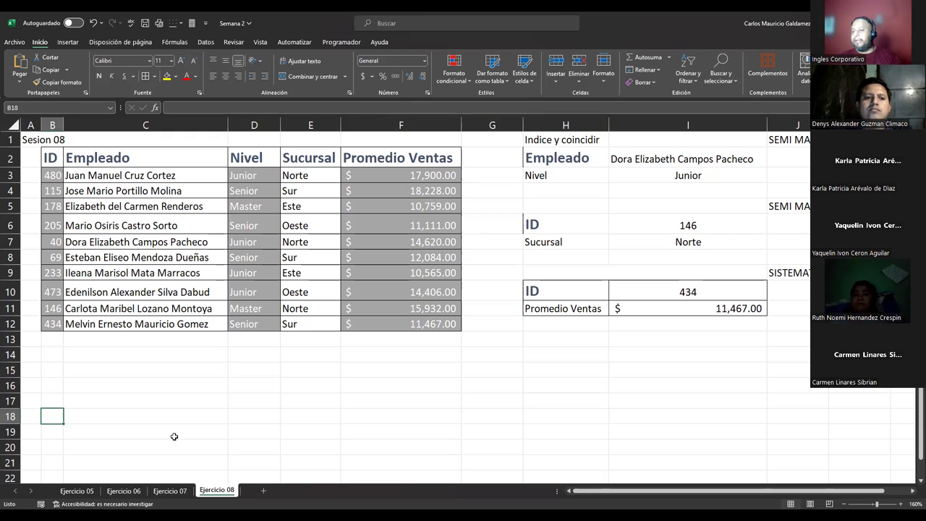
{"action": "scroll", "coordinate": [175, 436], "scroll_direction": "down", "scroll_amount": 5}
{"action": "scroll", "coordinate": [175, 436], "scroll_direction": "up", "scroll_amount": 5}
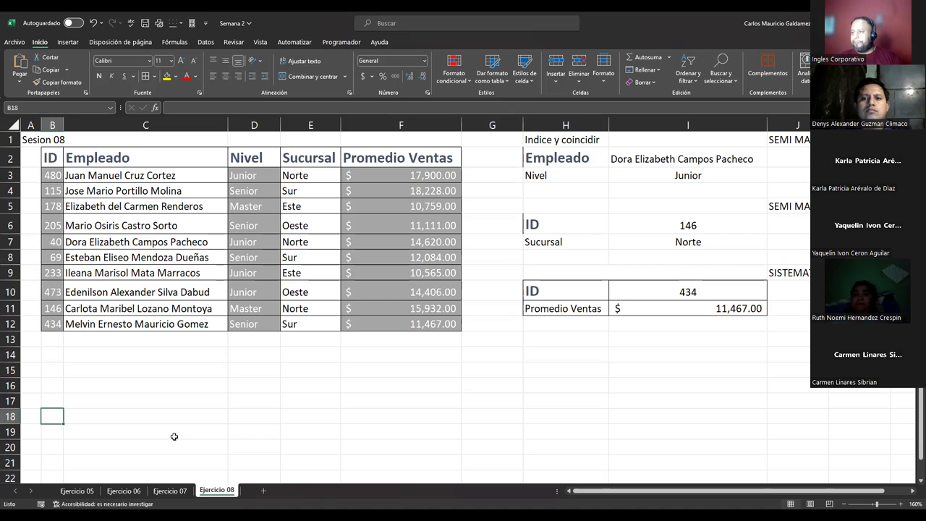
{"action": "left_click", "coordinate": [92, 412]}
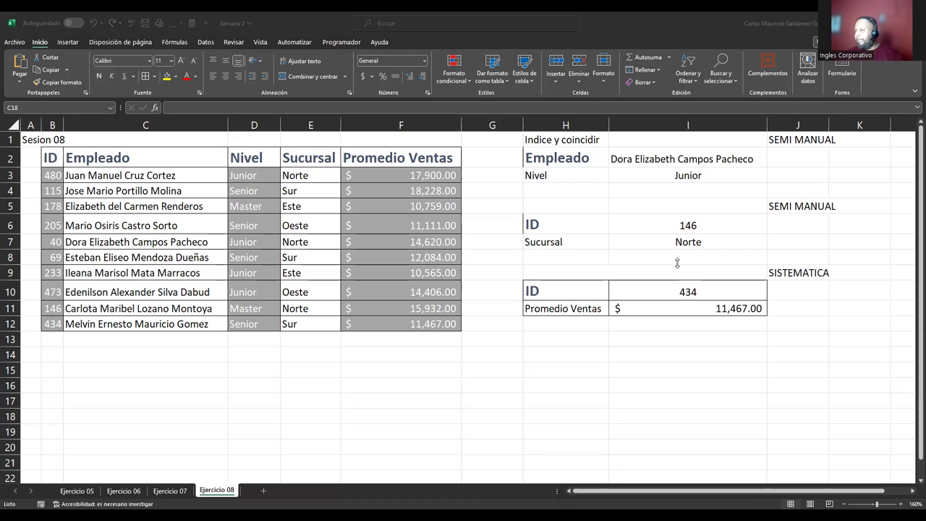
Review the Ejercicio 05 sheet and the BUSCARV formulas in C2 and D2 of Ejercicio 06
{"action": "left_click", "coordinate": [75, 492]}
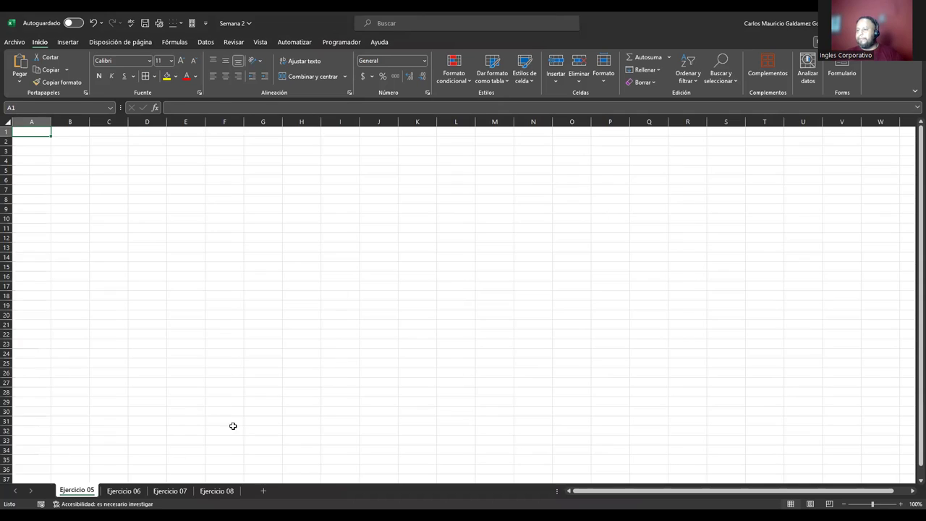
{"action": "left_click", "coordinate": [124, 490]}
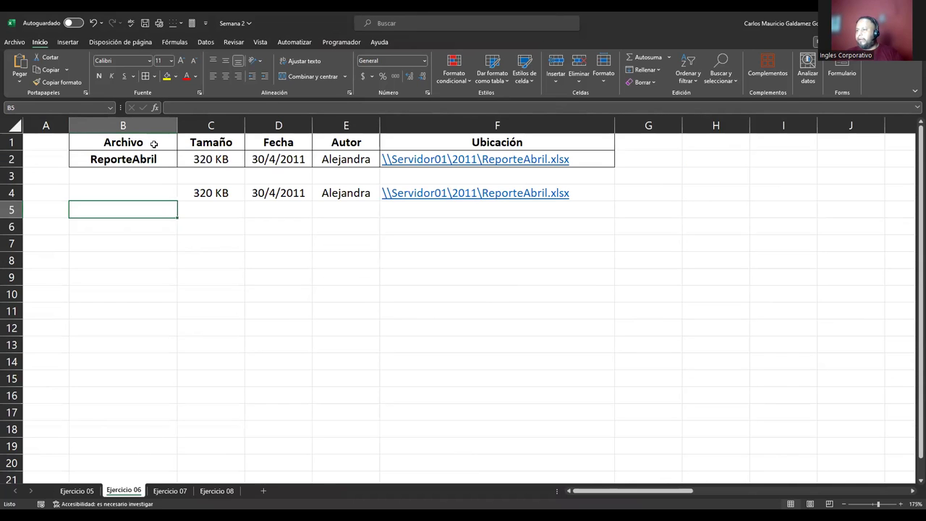
{"action": "left_click", "coordinate": [112, 150]}
{"action": "left_click", "coordinate": [217, 156]}
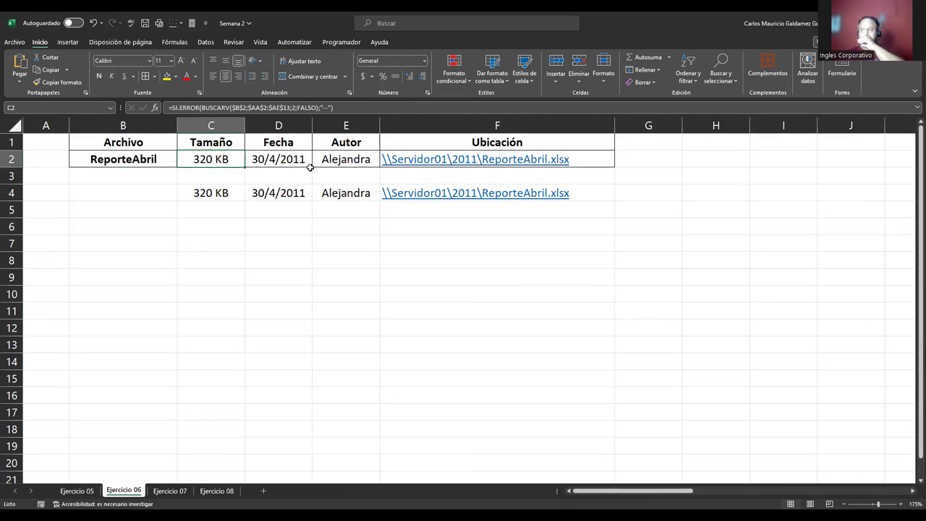
{"action": "left_click", "coordinate": [280, 159]}
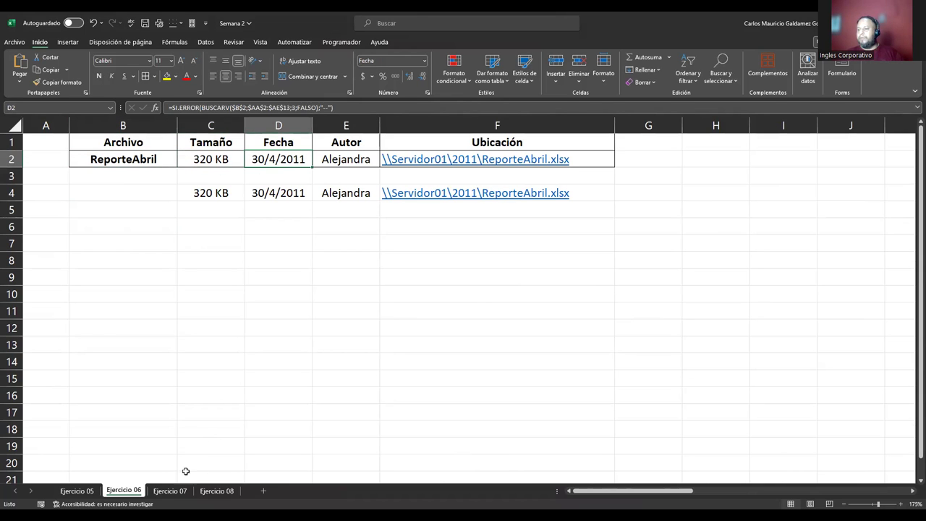
Review the Ejercicio 07 monthly Ingresos table and its month, type and Monto cells E35, E36 and E38
{"action": "left_click", "coordinate": [170, 490]}
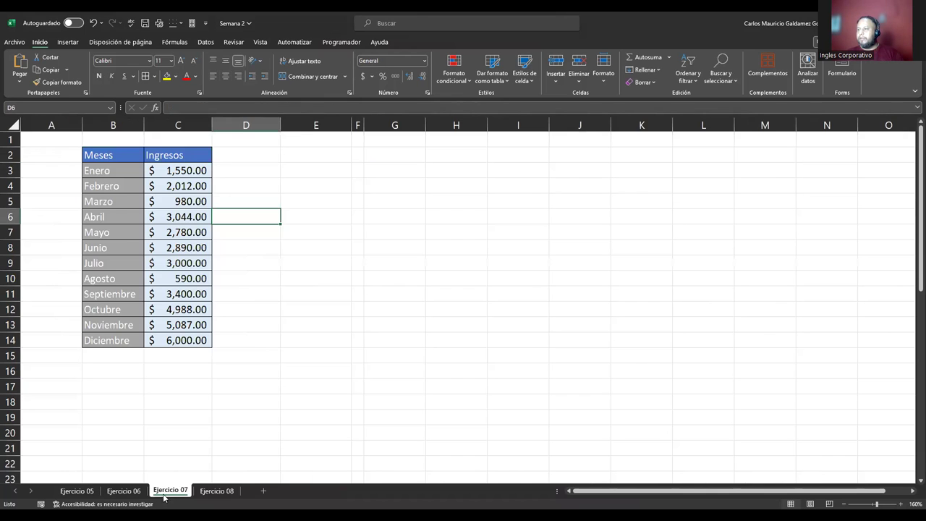
{"action": "left_click", "coordinate": [177, 171]}
{"action": "left_click", "coordinate": [171, 234]}
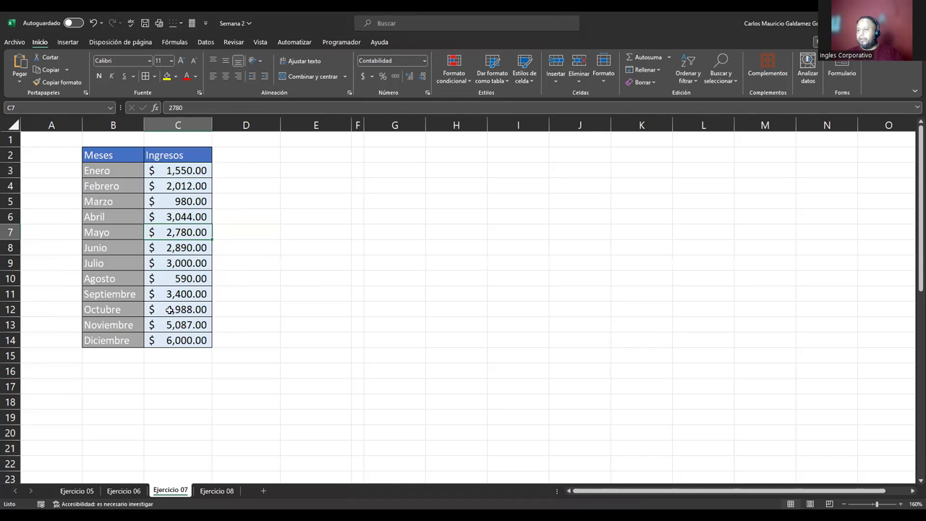
{"action": "left_click", "coordinate": [110, 340]}
{"action": "scroll", "coordinate": [164, 333], "scroll_direction": "down", "scroll_amount": 10}
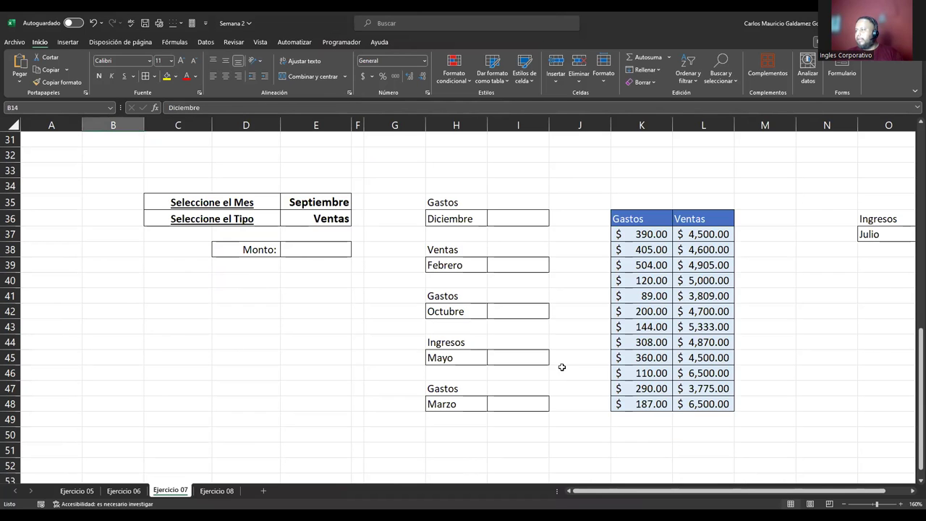
{"action": "left_click", "coordinate": [315, 206]}
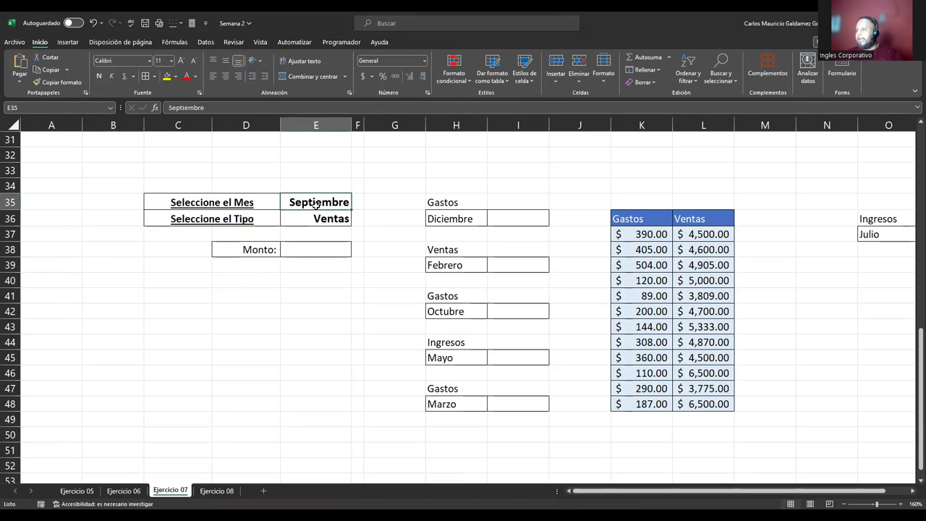
{"action": "left_click", "coordinate": [312, 223]}
{"action": "left_click", "coordinate": [308, 249]}
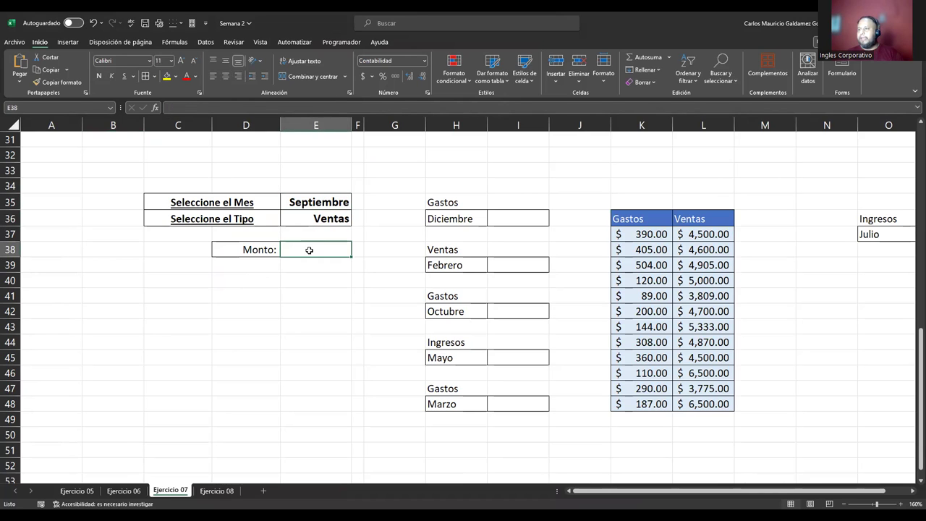
Review the Diciembre, Mayo and Octubre lookup exercises on Ejercicio 07, and return to the Ejercicio 08 sheet
{"action": "left_click", "coordinate": [489, 217]}
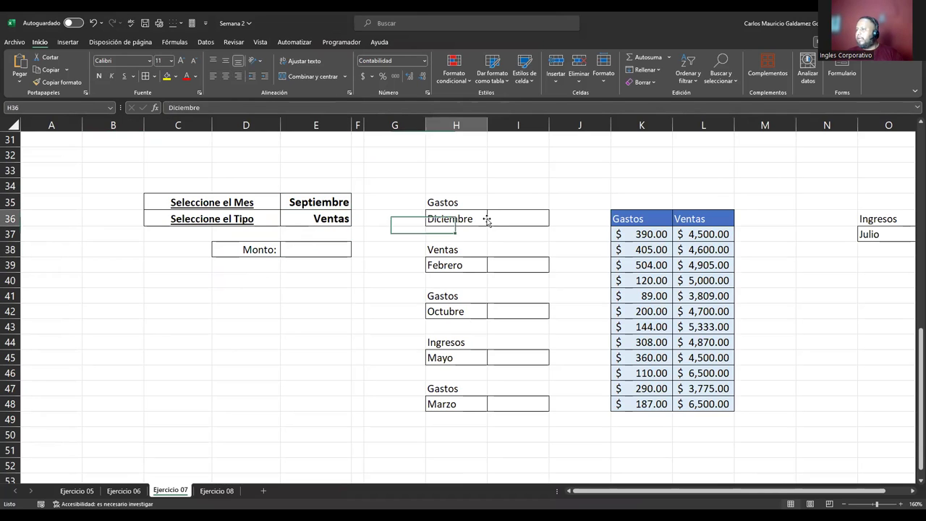
{"action": "left_click", "coordinate": [500, 358]}
{"action": "left_click", "coordinate": [511, 309]}
{"action": "left_click", "coordinate": [207, 493]}
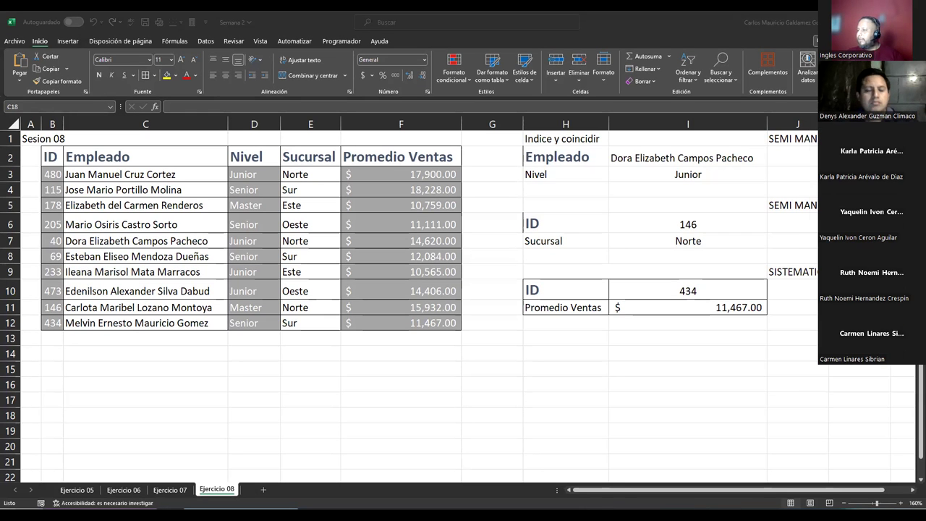
Switch to the Notepad exercise instructions and end the salary, ISSS/AFP, Descuentos, Ventas_Mes and commission lines with periods
{"action": "key", "text": "alt+Tab"}
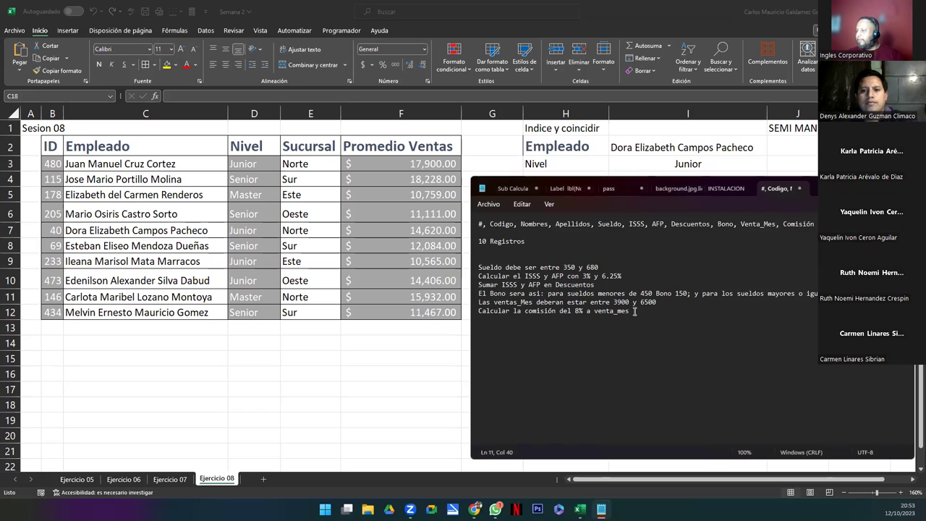
{"action": "left_click_drag", "start_coordinate": [835, 187], "coordinate": [514, 64]}
{"action": "type", "text": "."}
{"action": "key", "text": "Up"}
{"action": "key", "text": "Up"}
{"action": "key", "text": "End"}
{"action": "type", "text": "."}
{"action": "key", "text": "Up"}
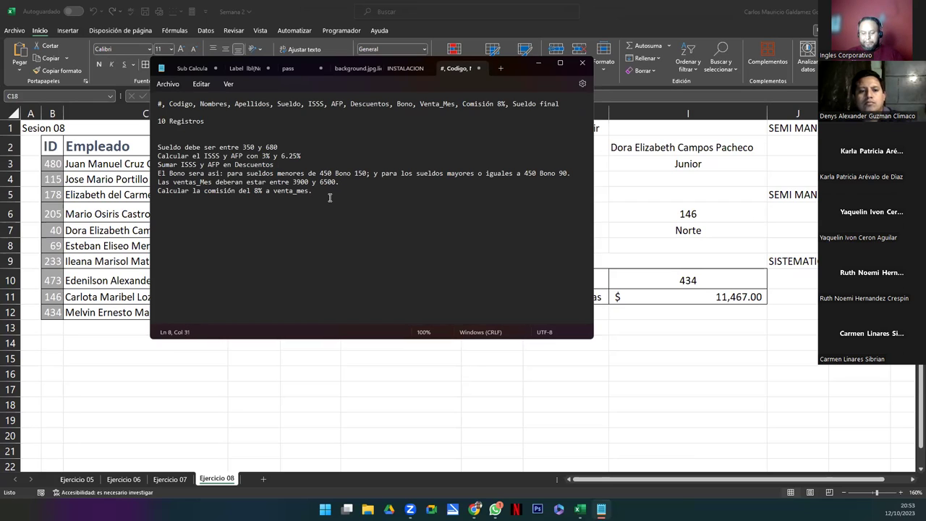
{"action": "type", "text": "."}
{"action": "key", "text": "Up"}
{"action": "key", "text": "End"}
{"action": "type", "text": "."}
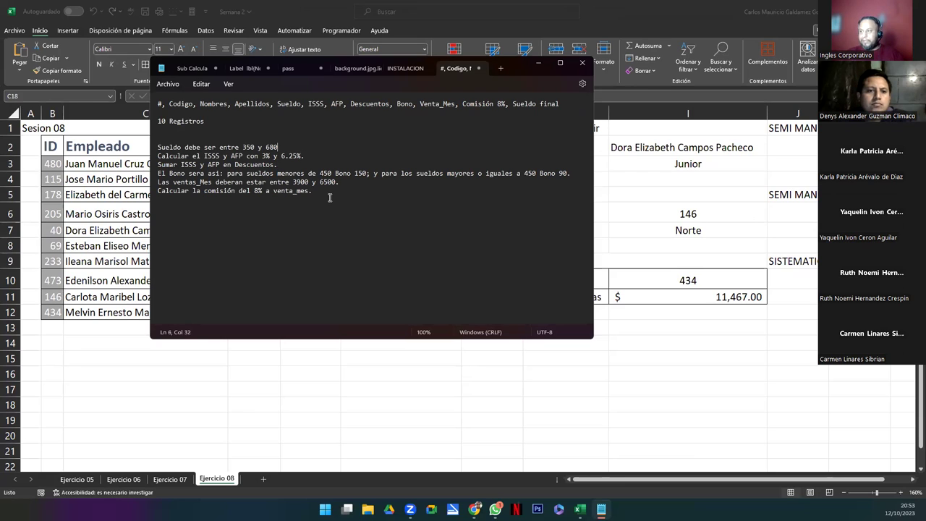
Add the line "Sueldo Final= Sueldo + (Bono + Comision 8%) - (Descuentos)" below the commission instruction
{"action": "left_click", "coordinate": [329, 197]}
{"action": "key", "text": "Return"}
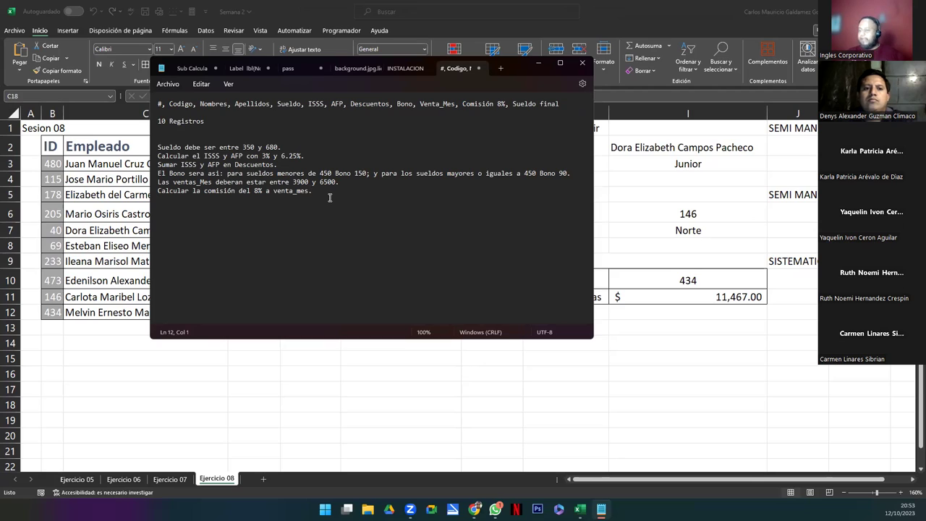
{"action": "type", "text": "Sueldo Final= Sueldo + Bo"}
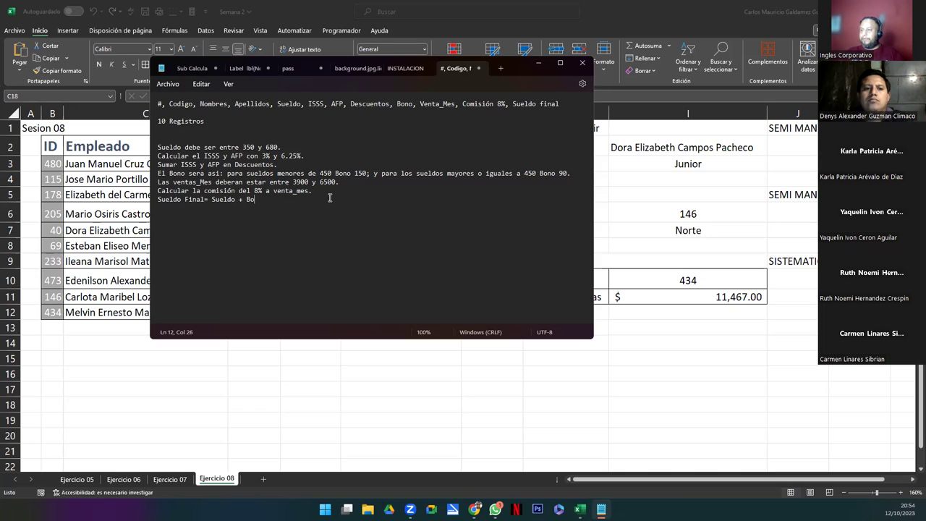
{"action": "type", "text": "no + Comision 8%)"}
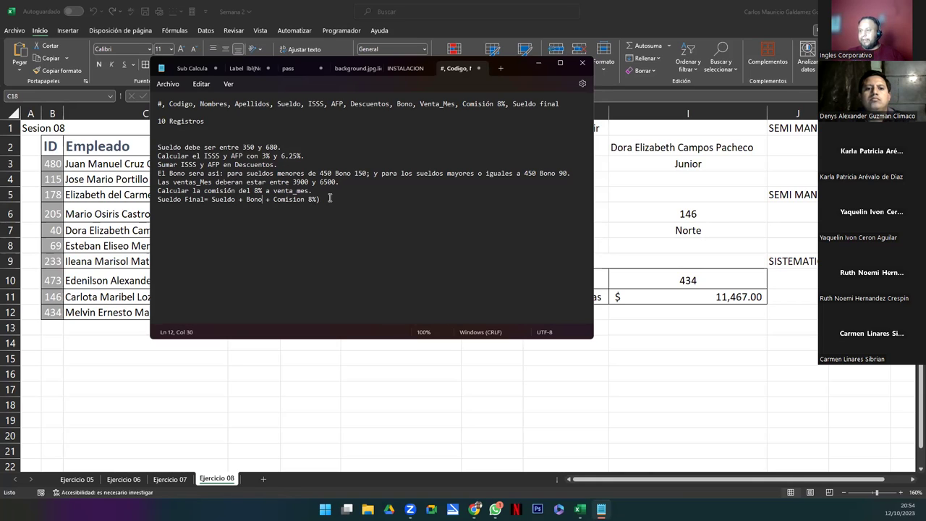
{"action": "type", "text": "(  (Desc"}
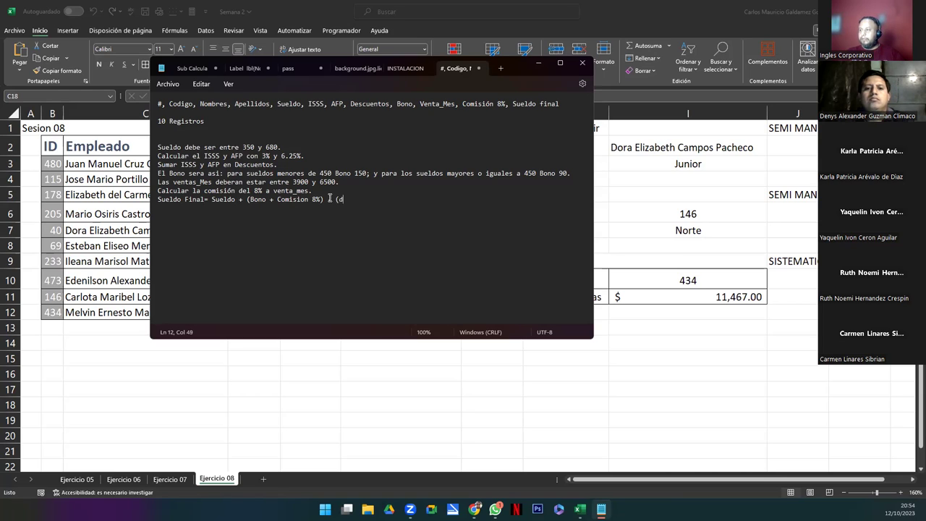
{"action": "key", "text": "BackSpace"}
{"action": "key", "text": "BackSpace"}
{"action": "key", "text": "BackSpace"}
{"action": "key", "text": "BackSpace"}
{"action": "type", "text": "Descuentos)"}
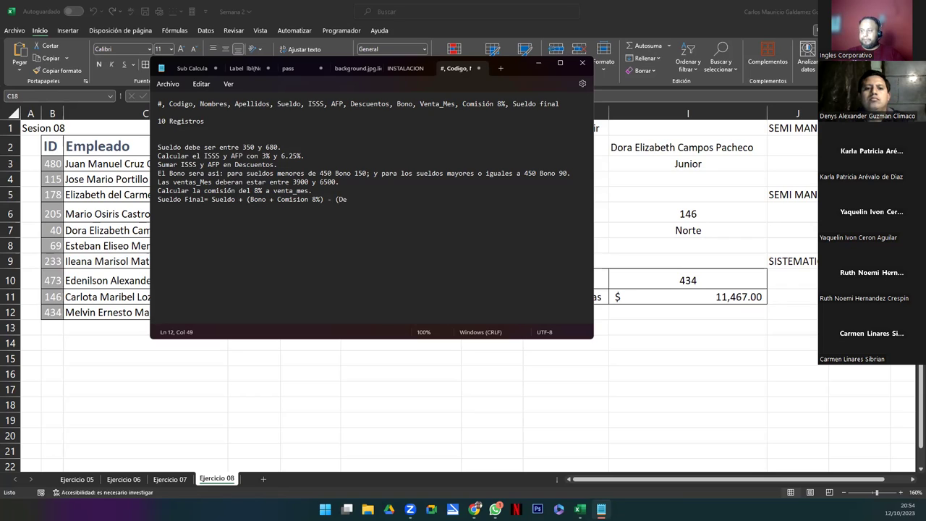
{"action": "key", "text": "Return"}
{"action": "key", "text": "Return"}
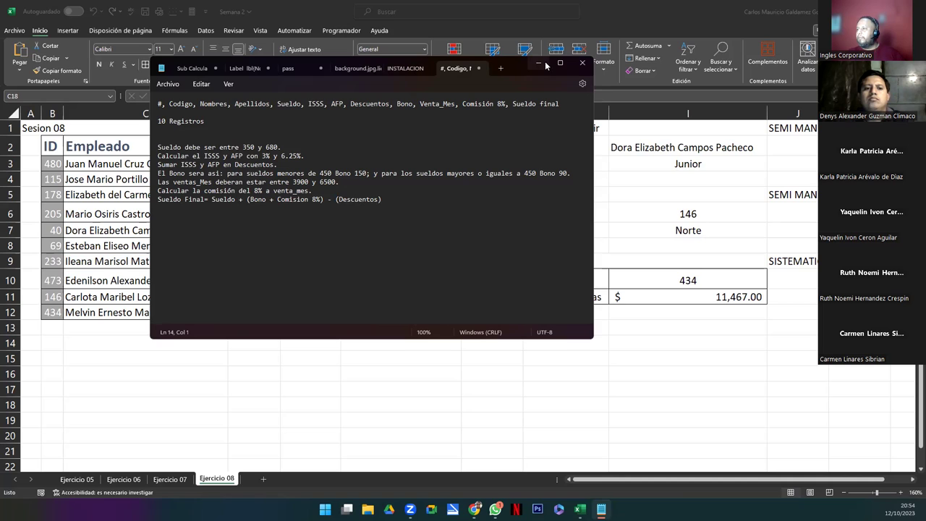
Add the instruction "Crear una busqueda dinamica por Codigo:" below the Sueldo Final formula, leaving blank lines around it
{"action": "left_click_drag", "start_coordinate": [564, 67], "coordinate": [815, 30]}
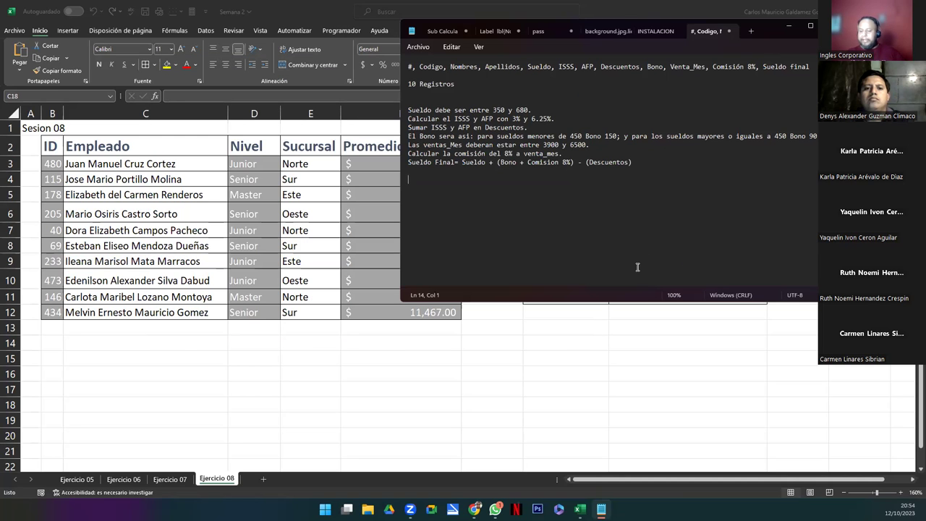
{"action": "key", "text": "Return"}
{"action": "type", "text": "Rear"}
{"action": "key", "text": "BackSpace"}
{"action": "key", "text": "BackSpace"}
{"action": "key", "text": "BackSpace"}
{"action": "key", "text": "BackSpace"}
{"action": "key", "text": "BackSpace"}
{"action": "type", "text": "Crear una "}
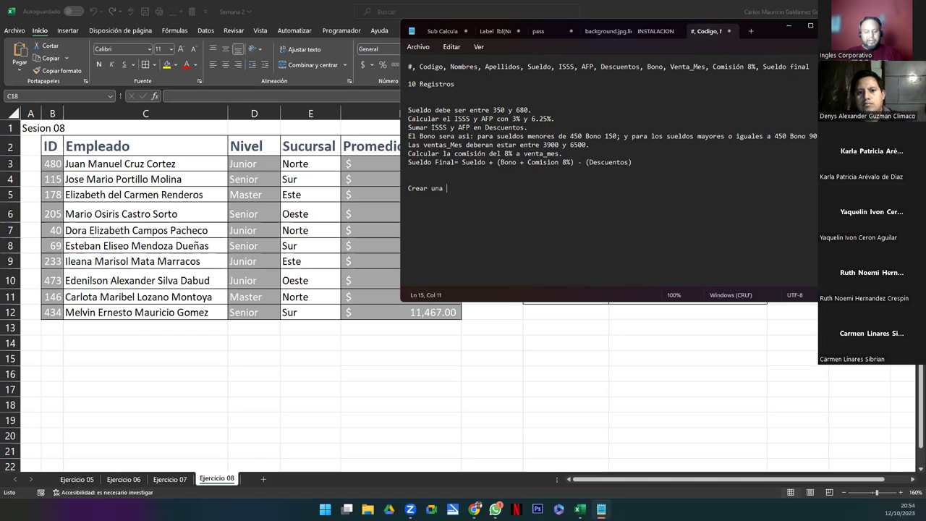
{"action": "type", "text": "busqueda dinamica por"}
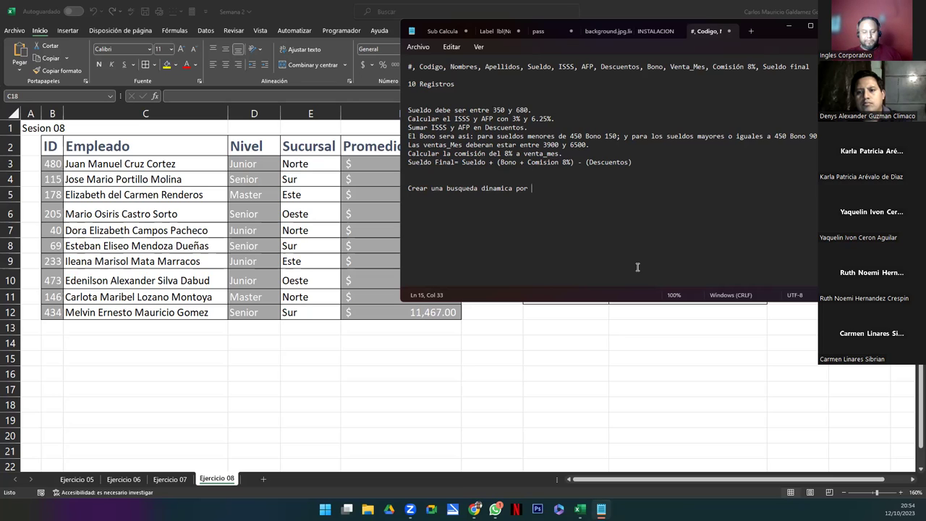
{"action": "type", "text": "Codigo"}
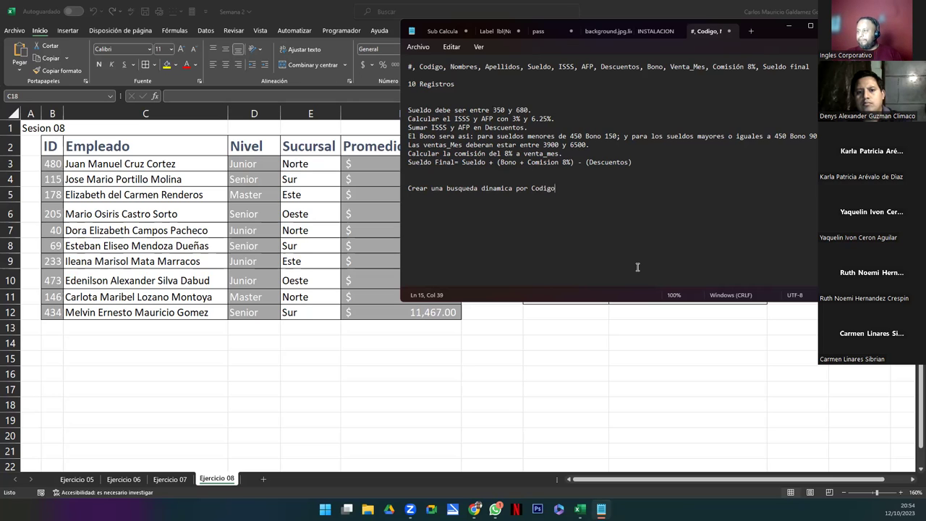
{"action": "type", "text": ":"}
{"action": "key", "text": "Return"}
{"action": "key", "text": "Return"}
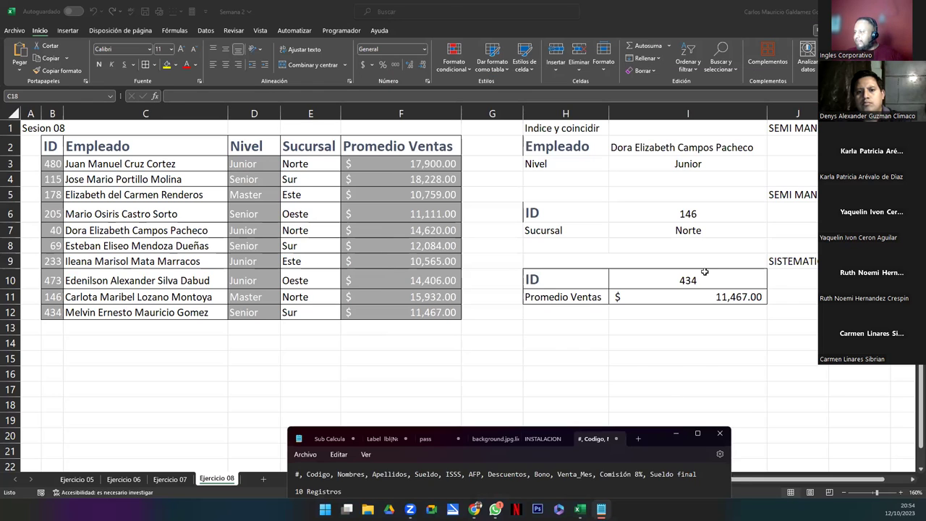
Switch to Excel and choose ID 205 in I10 to demonstrate the Promedio Ventas lookup
{"action": "left_click", "coordinate": [679, 279]}
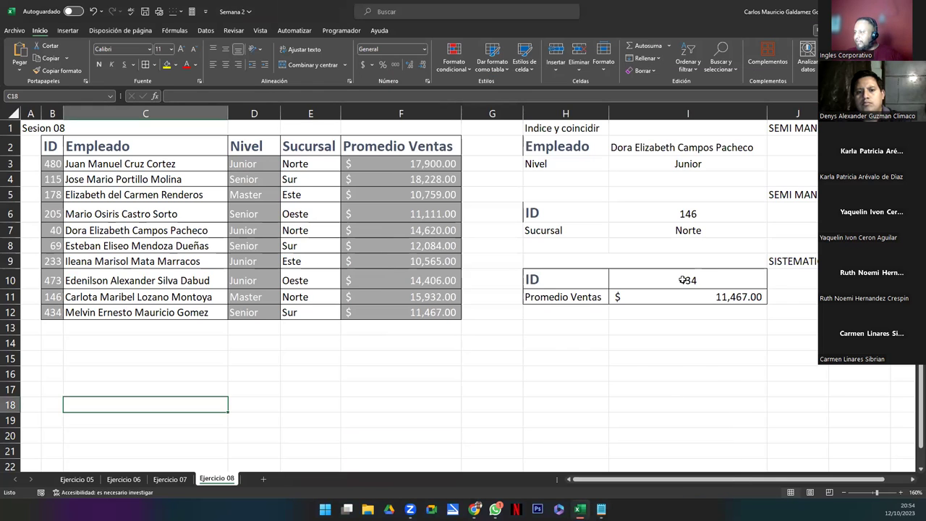
{"action": "left_click", "coordinate": [771, 283]}
{"action": "left_click", "coordinate": [643, 319]}
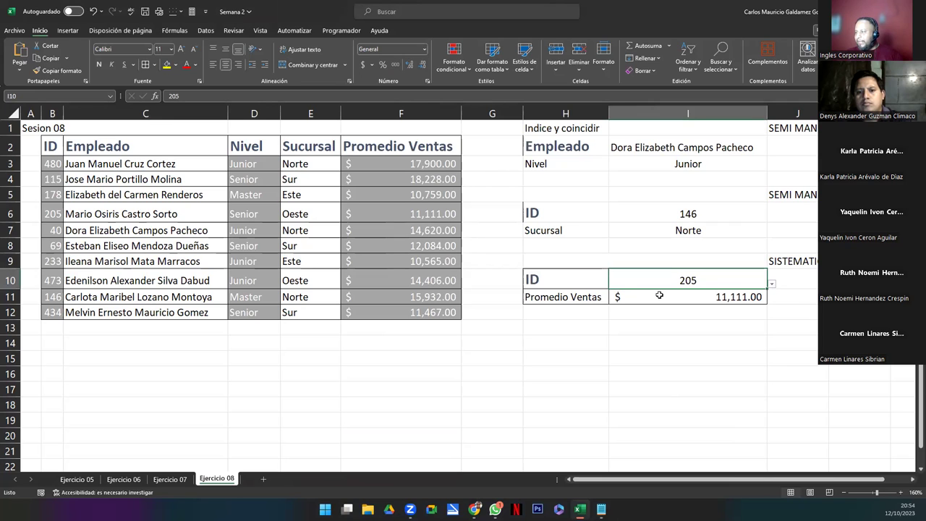
{"action": "left_click", "coordinate": [587, 296]}
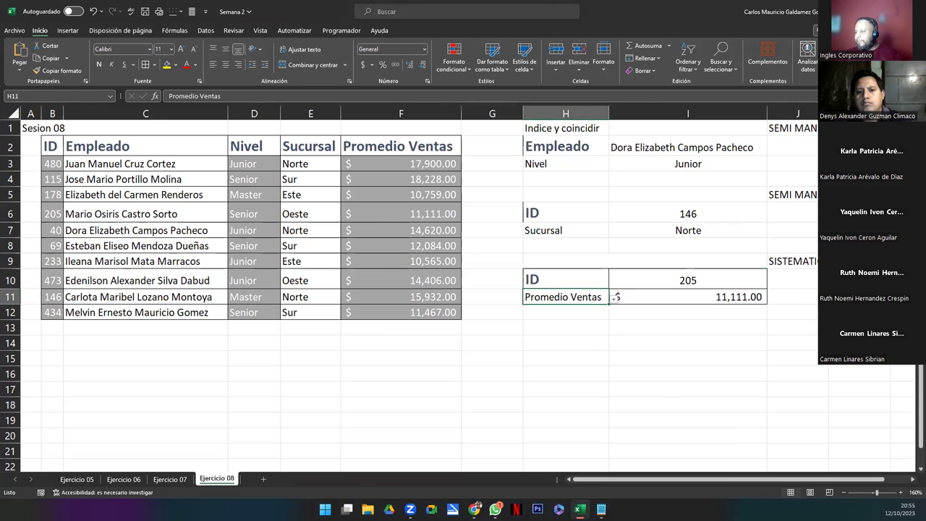
Return to the Notepad instructions and list "Sueldo - Descuentos - Comisión 8% - Sueldo Final" under the dynamic search instruction
{"action": "left_click", "coordinate": [600, 509]}
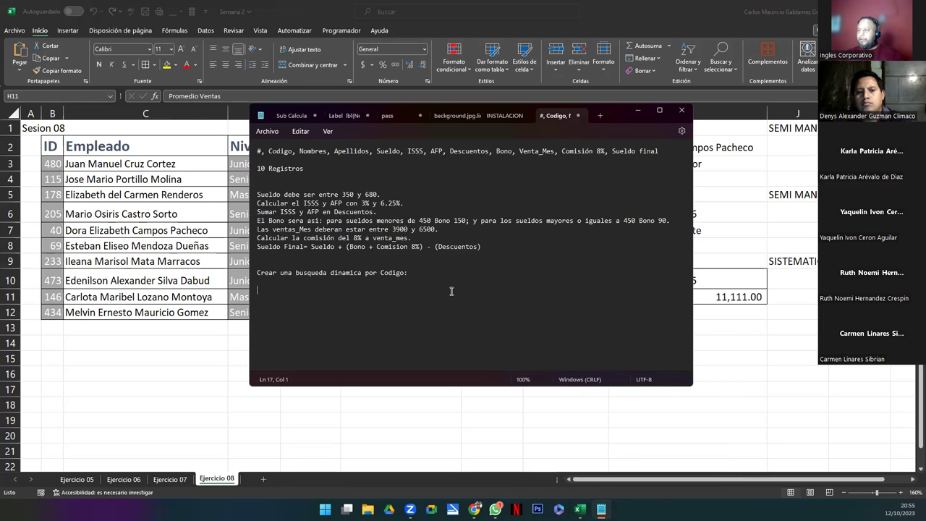
{"action": "type", "text": "Sueldo - Descuentos - Comisión 8% - Sueldo Final"}
{"action": "key", "text": "Return"}
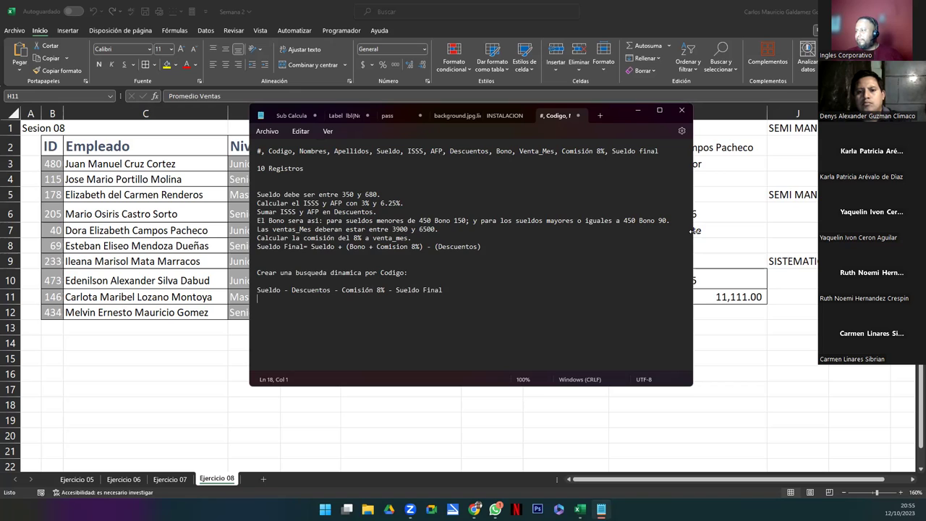
Widen the notes window and enlarge its text to 120%
{"action": "left_click_drag", "start_coordinate": [692, 230], "coordinate": [830, 230]}
{"action": "scroll", "coordinate": [411, 316], "scroll_direction": "up", "scroll_amount": 2}
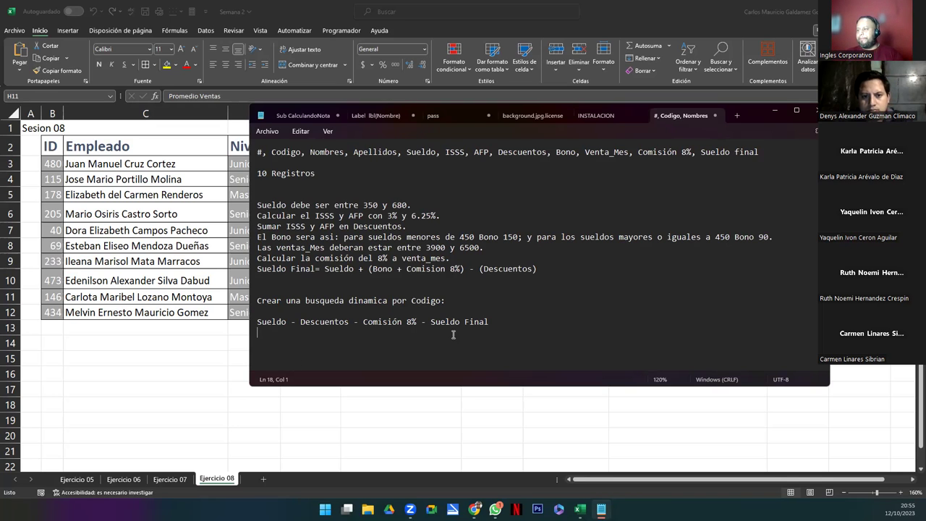
{"action": "left_click", "coordinate": [505, 327]}
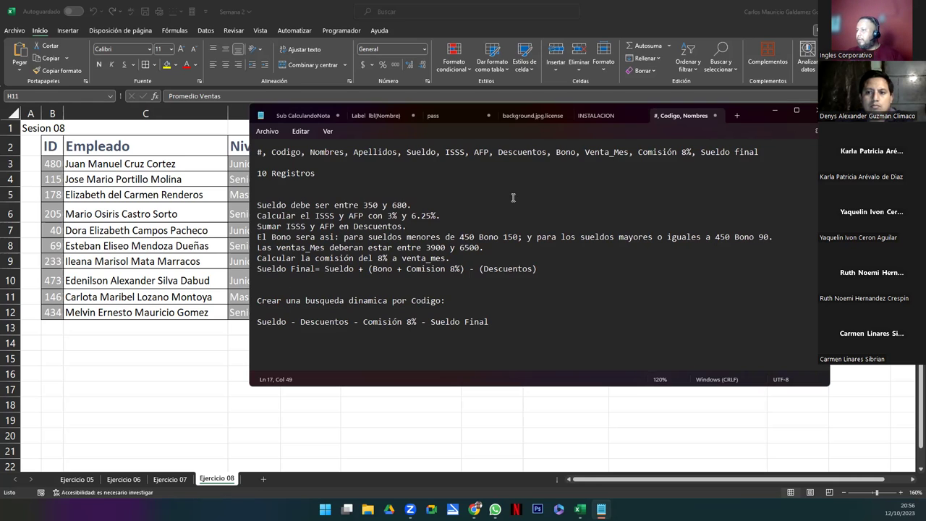
Review the exercise's column heading list, highlighting #, Codigo, Nombres, Apellidos, Sueldo and ISSS one by one
{"action": "left_click_drag", "start_coordinate": [257, 152], "coordinate": [779, 158]}
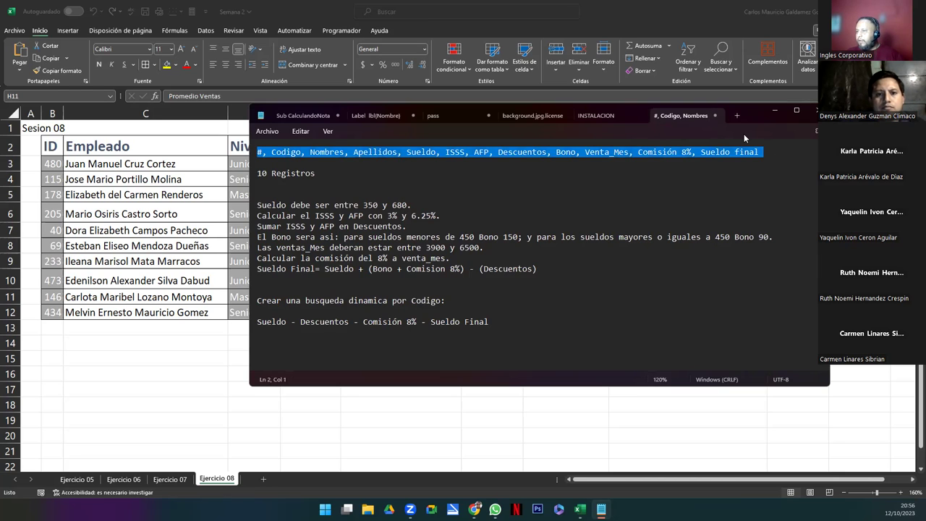
{"action": "left_click_drag", "start_coordinate": [743, 134], "coordinate": [536, 194]}
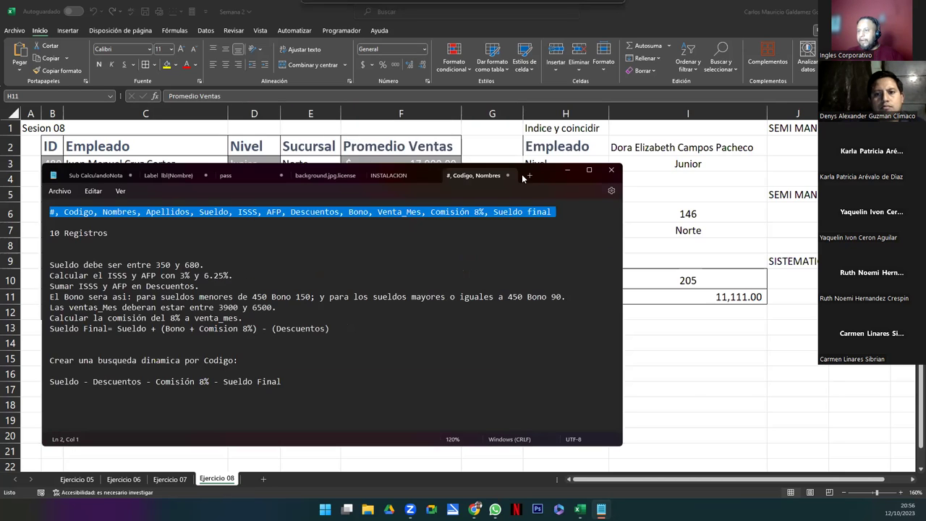
{"action": "left_click", "coordinate": [54, 217]}
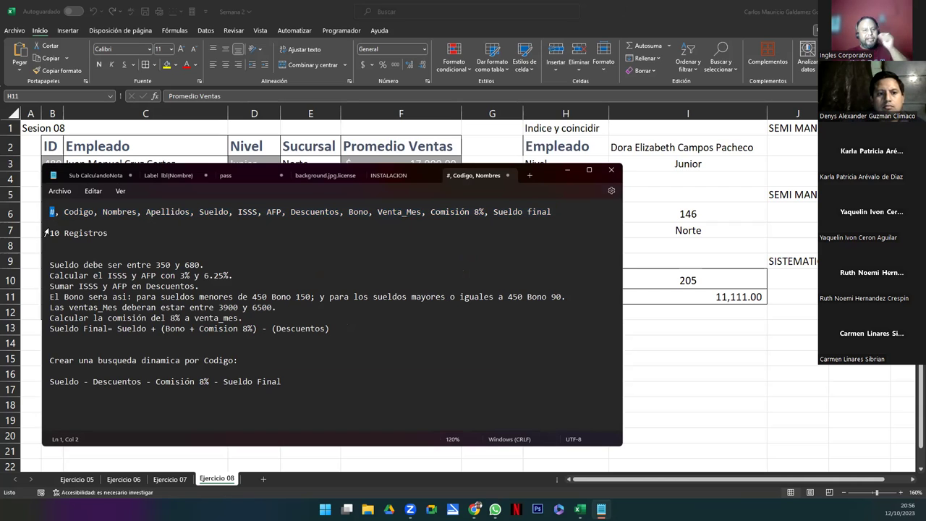
{"action": "double_click", "coordinate": [76, 214]}
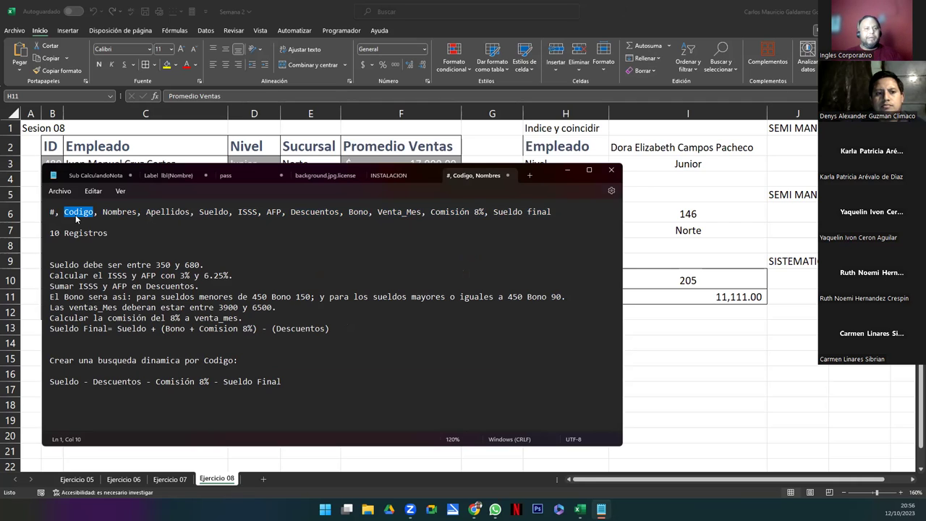
{"action": "double_click", "coordinate": [116, 215]}
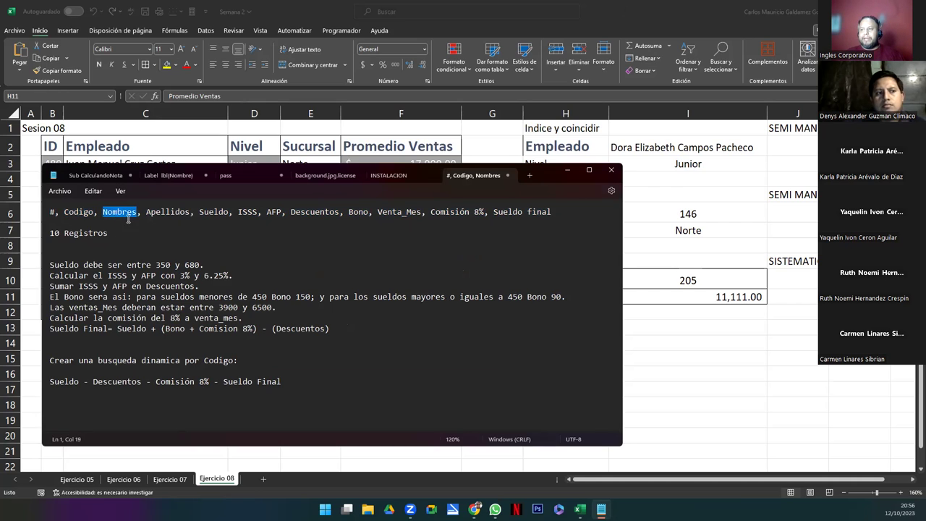
{"action": "key", "text": "Right"}
{"action": "double_click", "coordinate": [169, 211]}
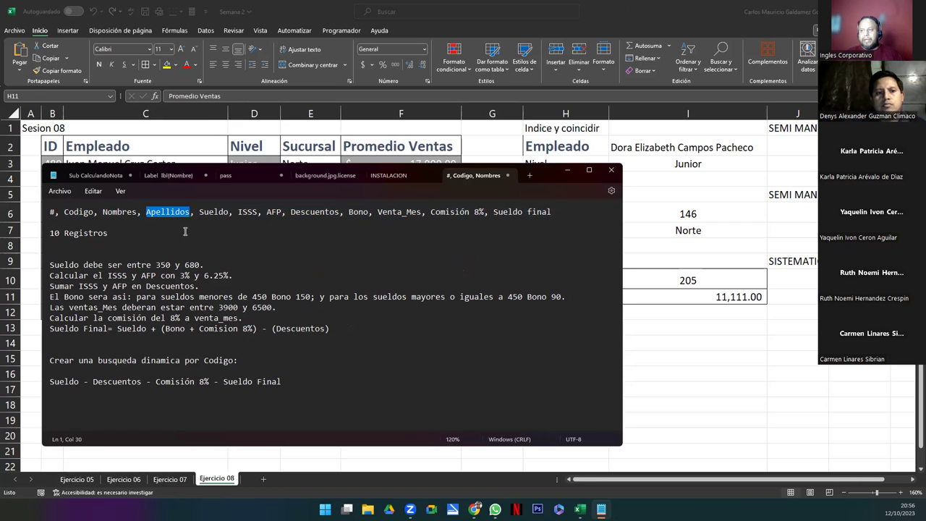
{"action": "double_click", "coordinate": [217, 211]}
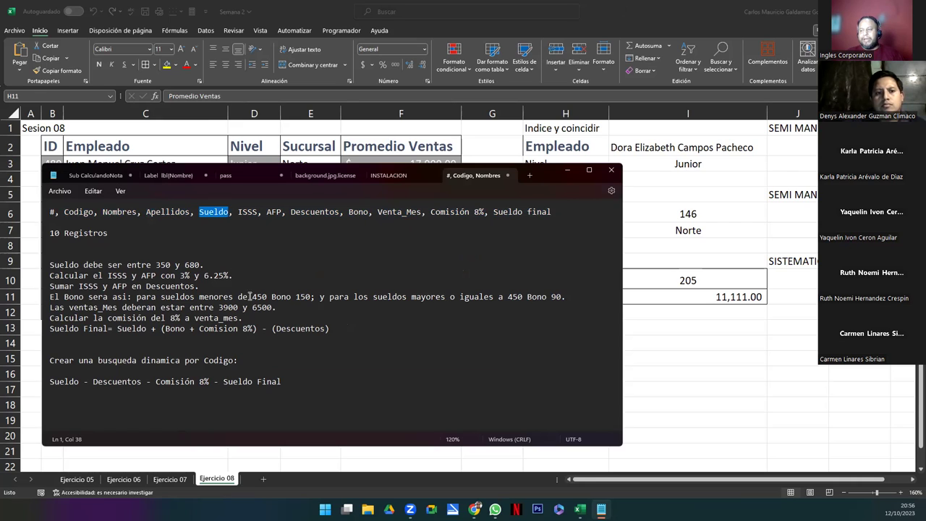
{"action": "double_click", "coordinate": [213, 215]}
{"action": "left_click_drag", "start_coordinate": [238, 211], "coordinate": [258, 211]}
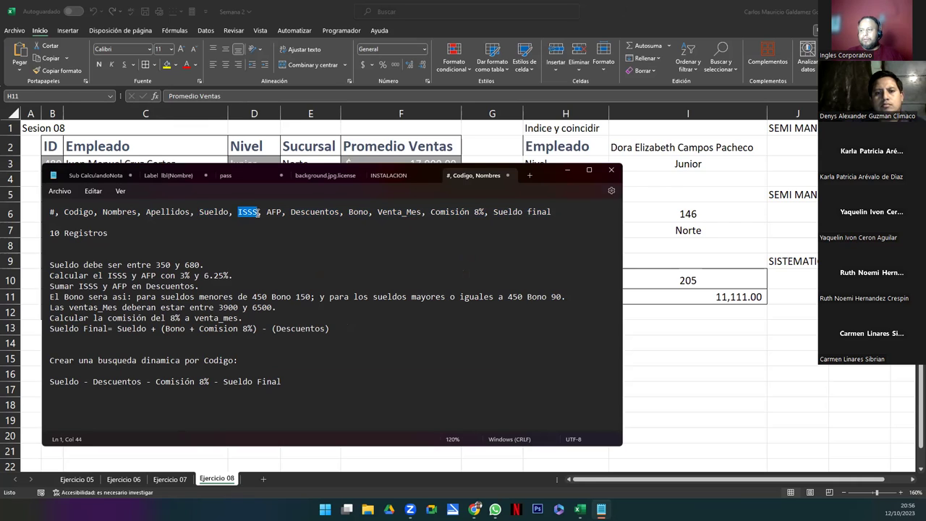
{"action": "double_click", "coordinate": [254, 213]}
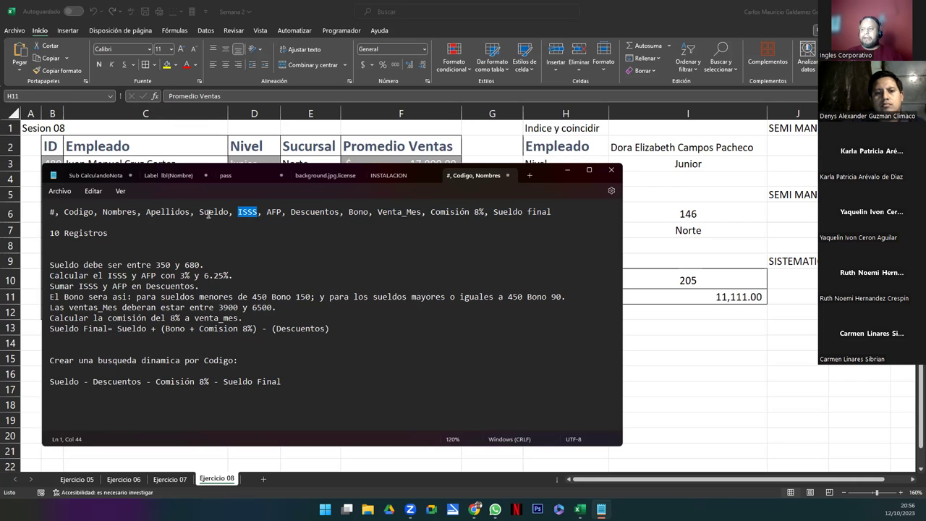